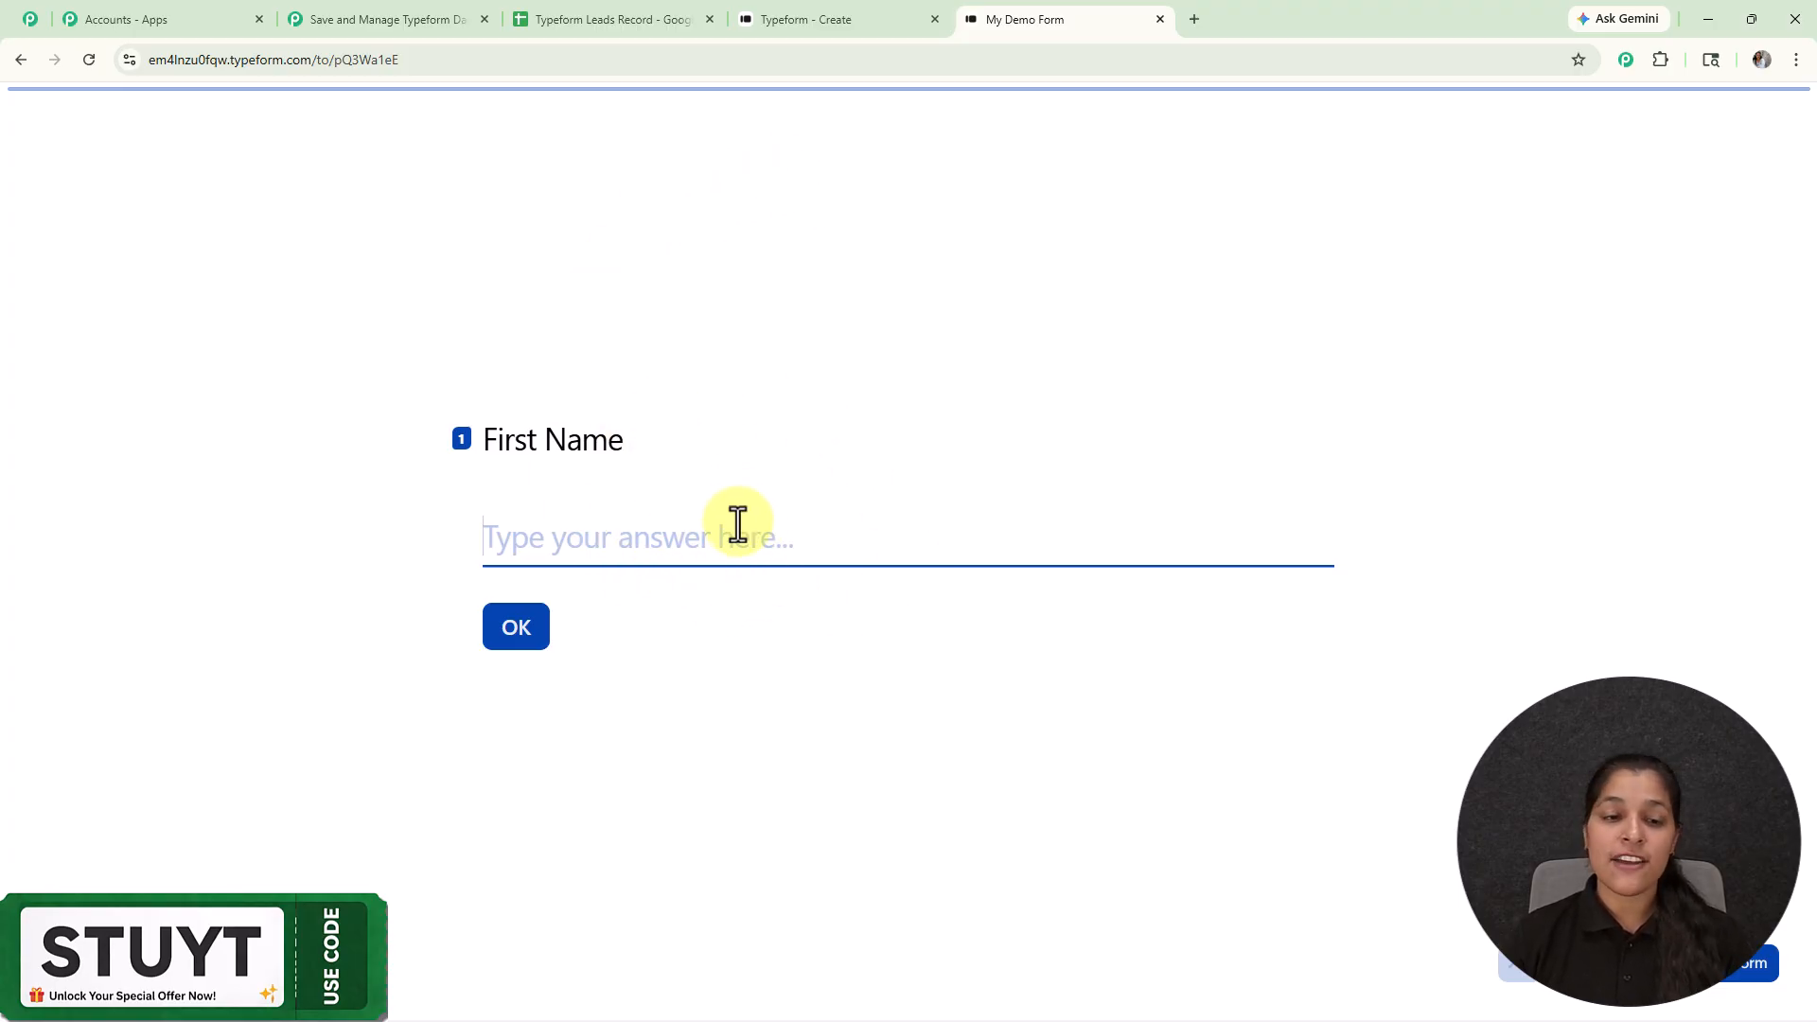
Step: Answer the First Name, Last Name and Email questions with sample values
{"action": "type", "text": "Demo"}
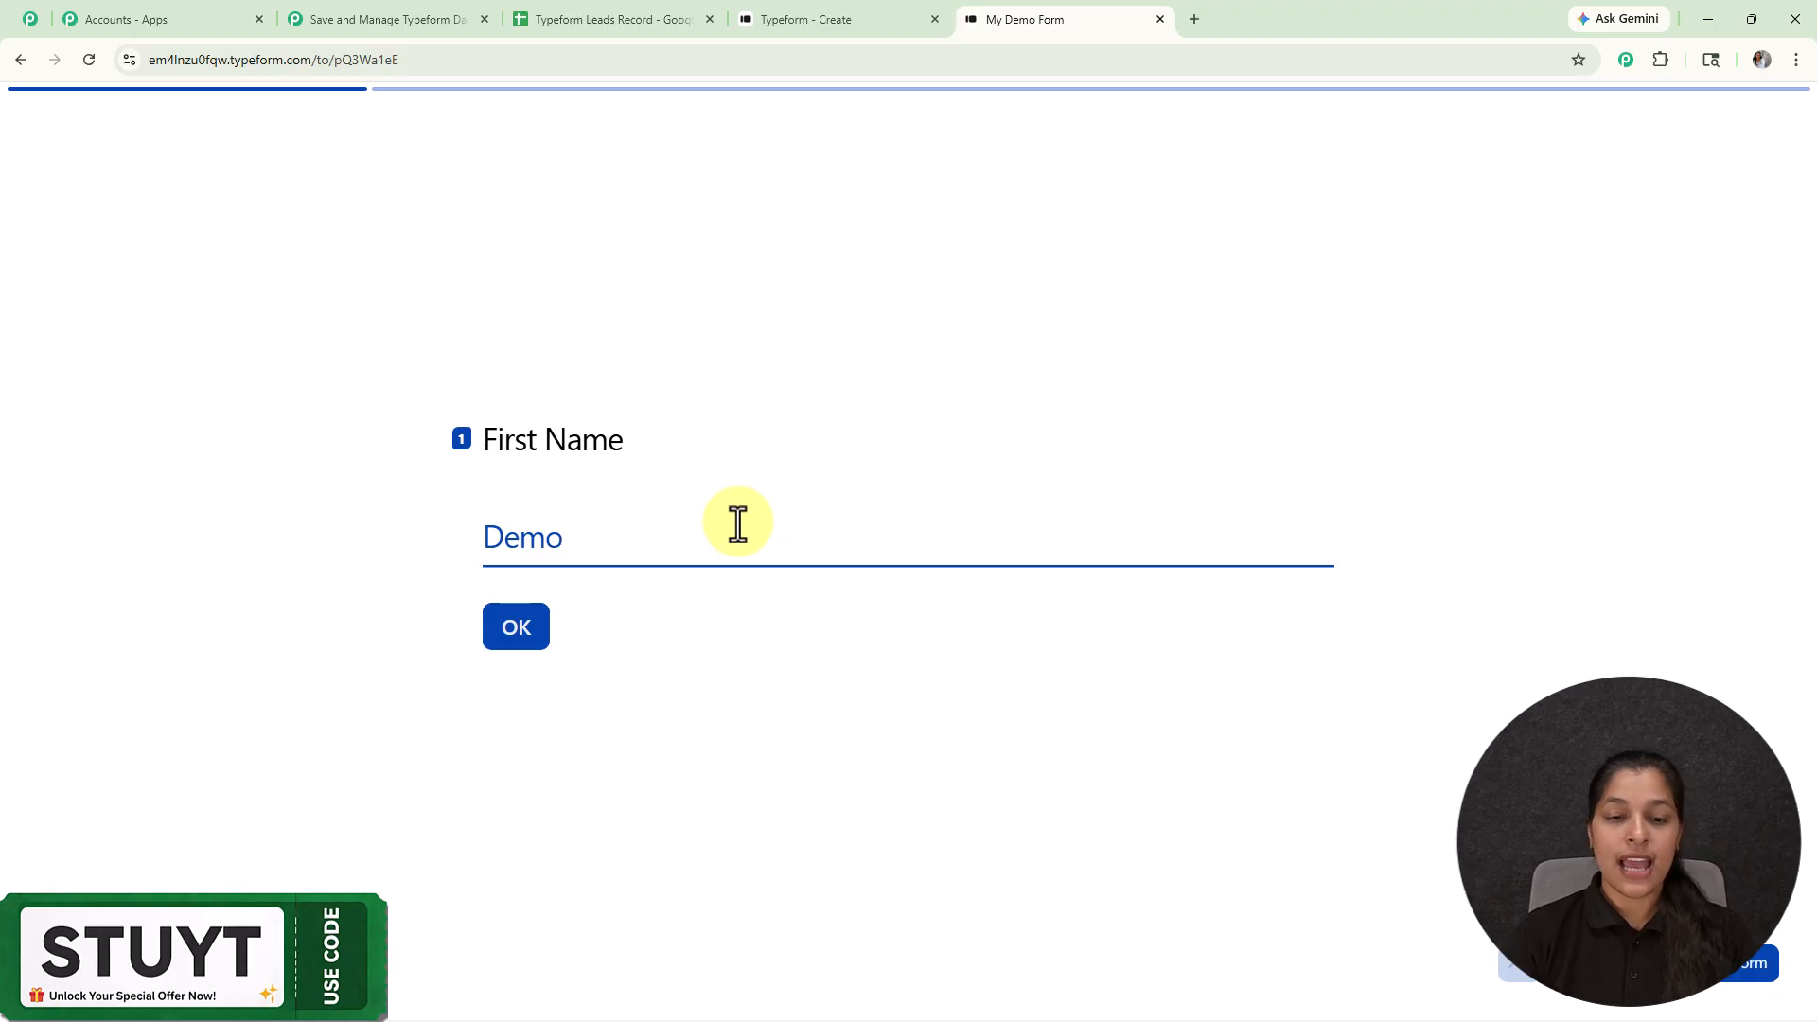
{"action": "key", "text": "Return"}
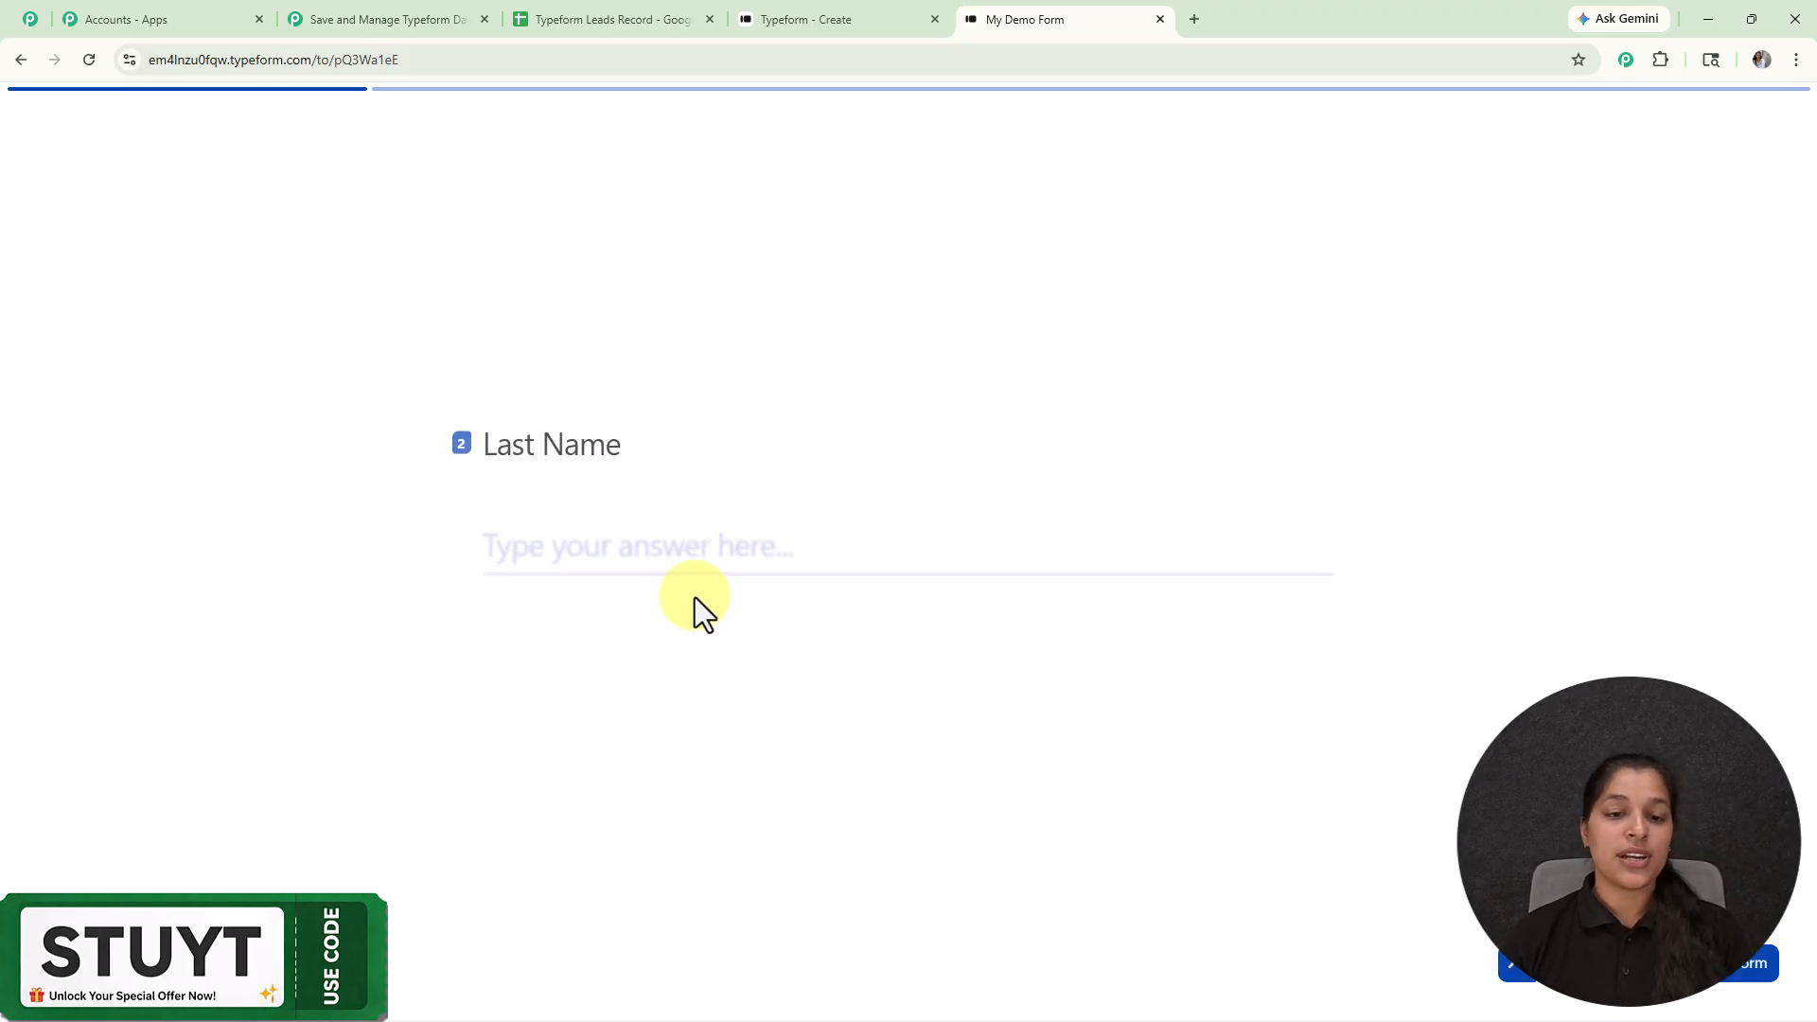
{"action": "type", "text": "User"}
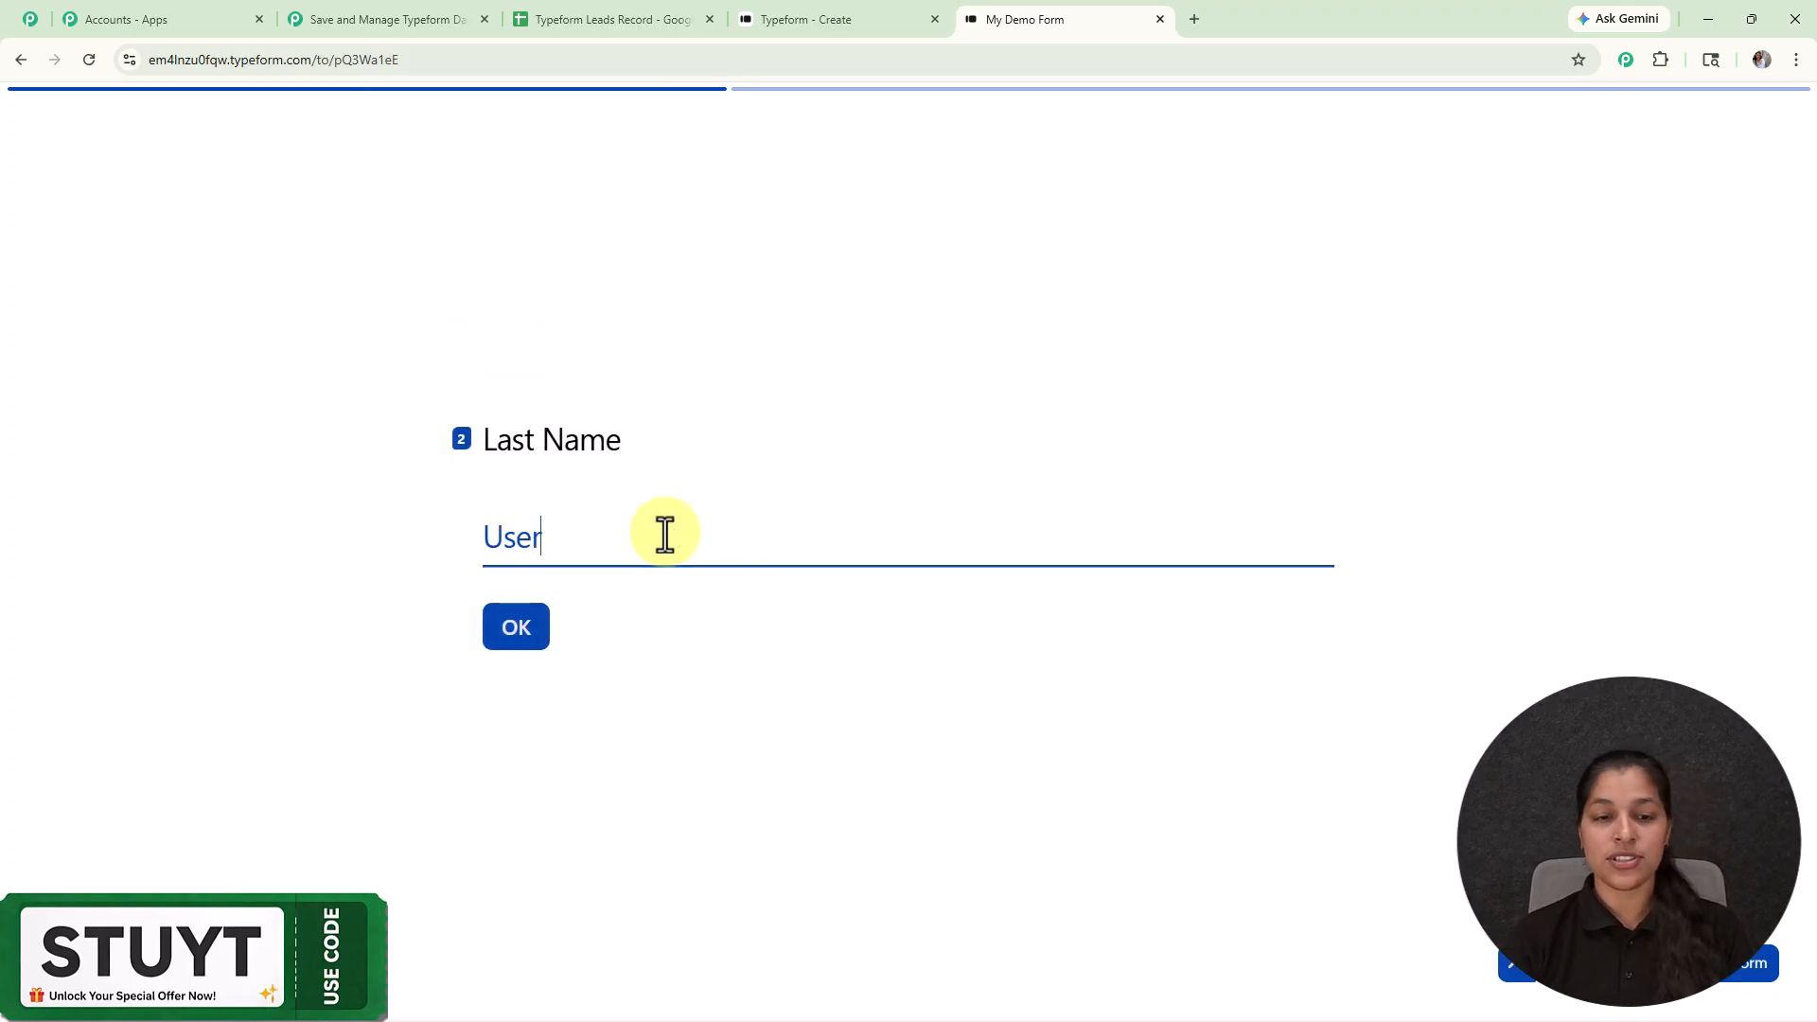
{"action": "key", "text": "Return"}
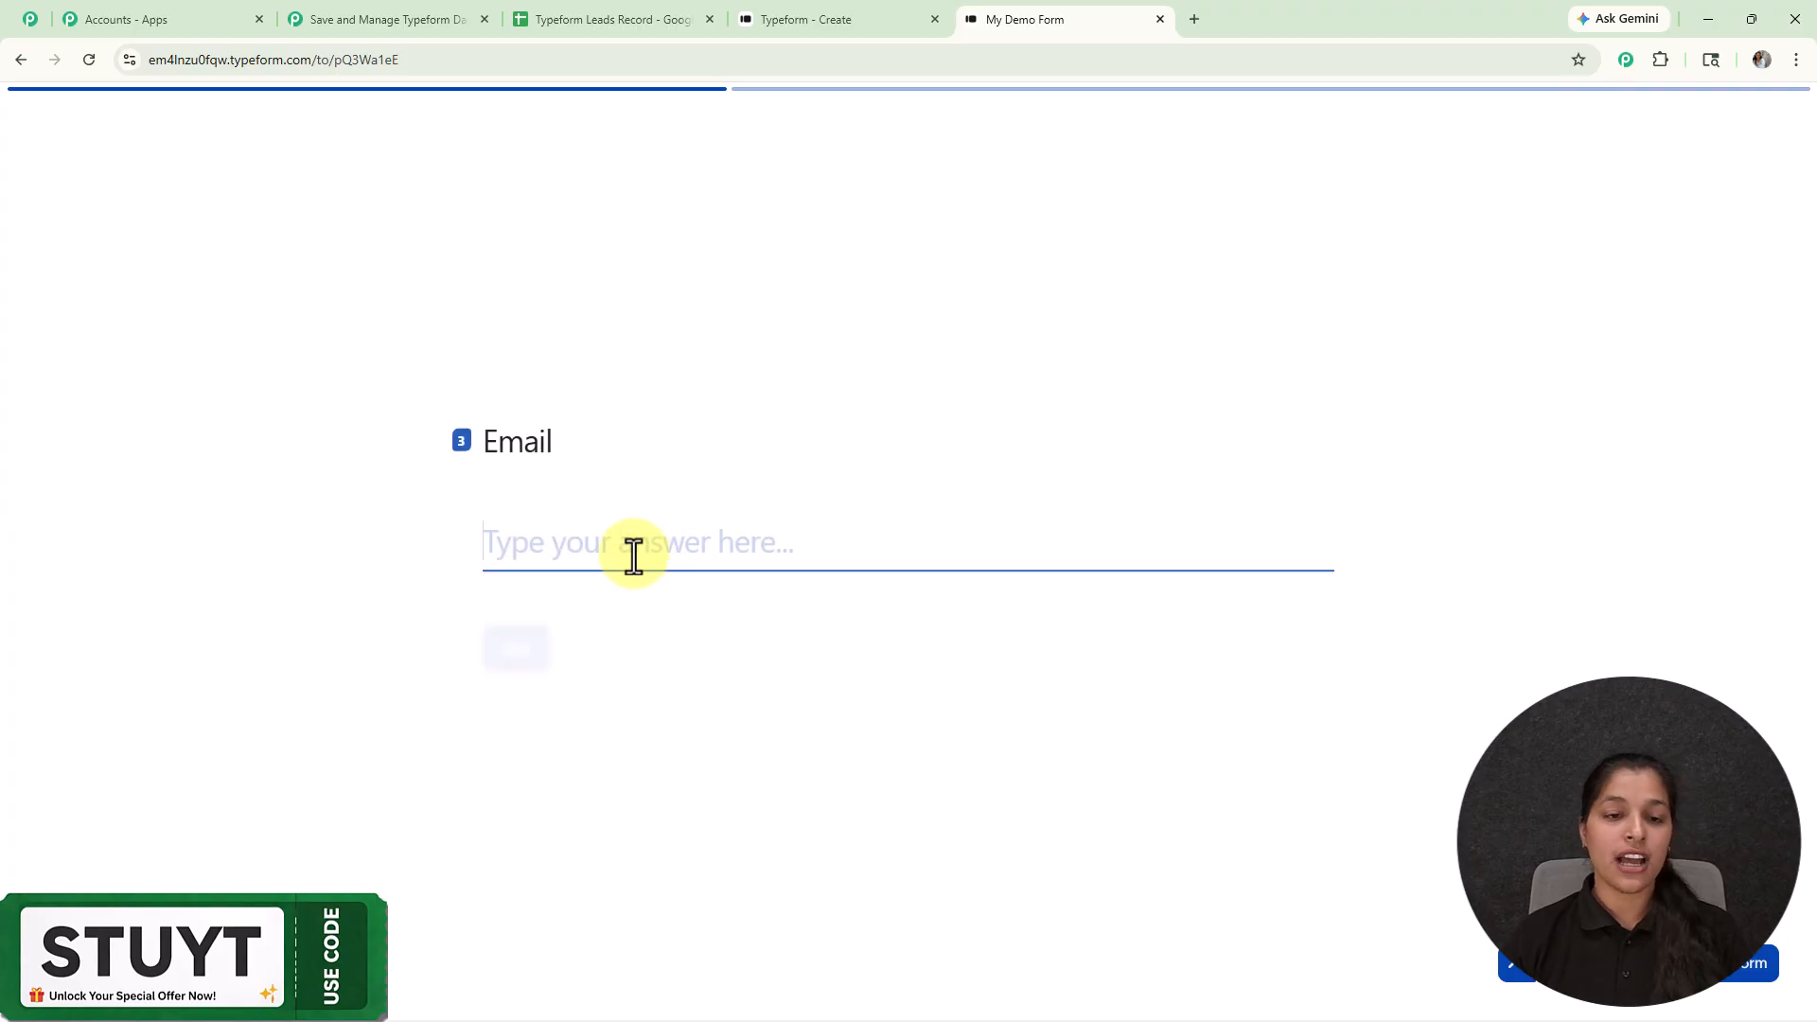
{"action": "type", "text": "deni="}
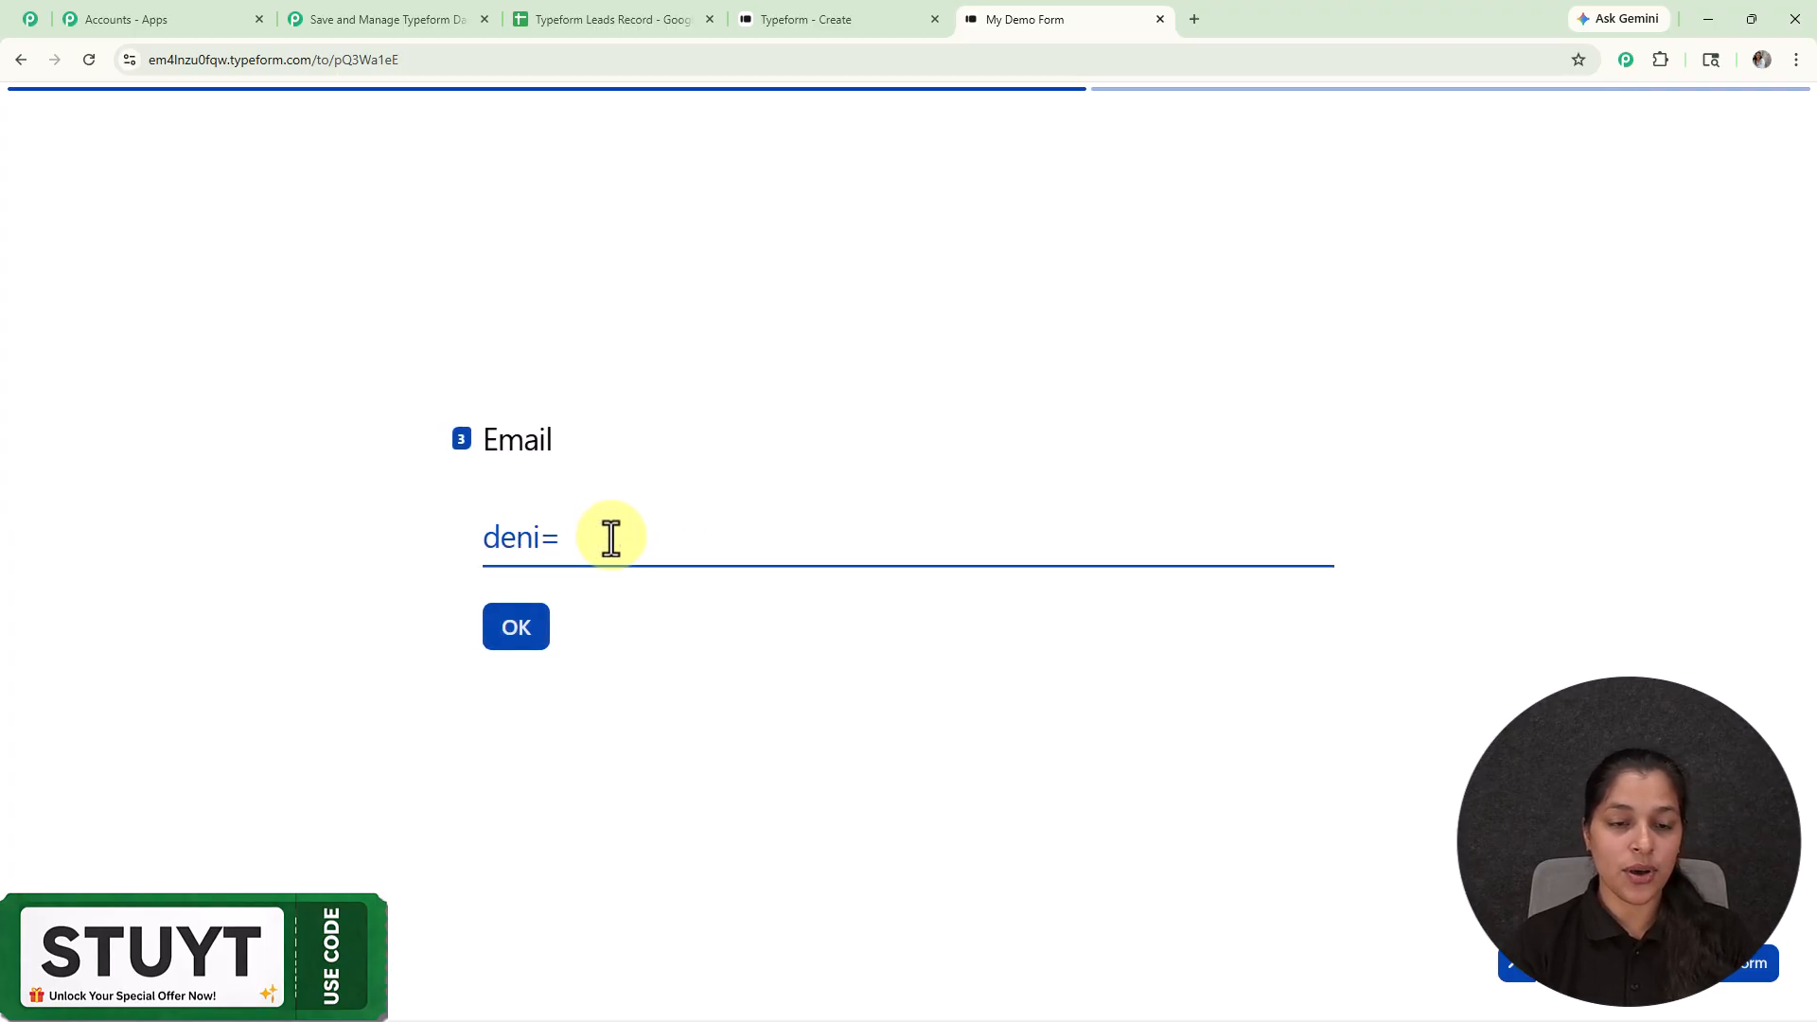
{"action": "key", "text": "BackSpace"}
{"action": "key", "text": "Return"}
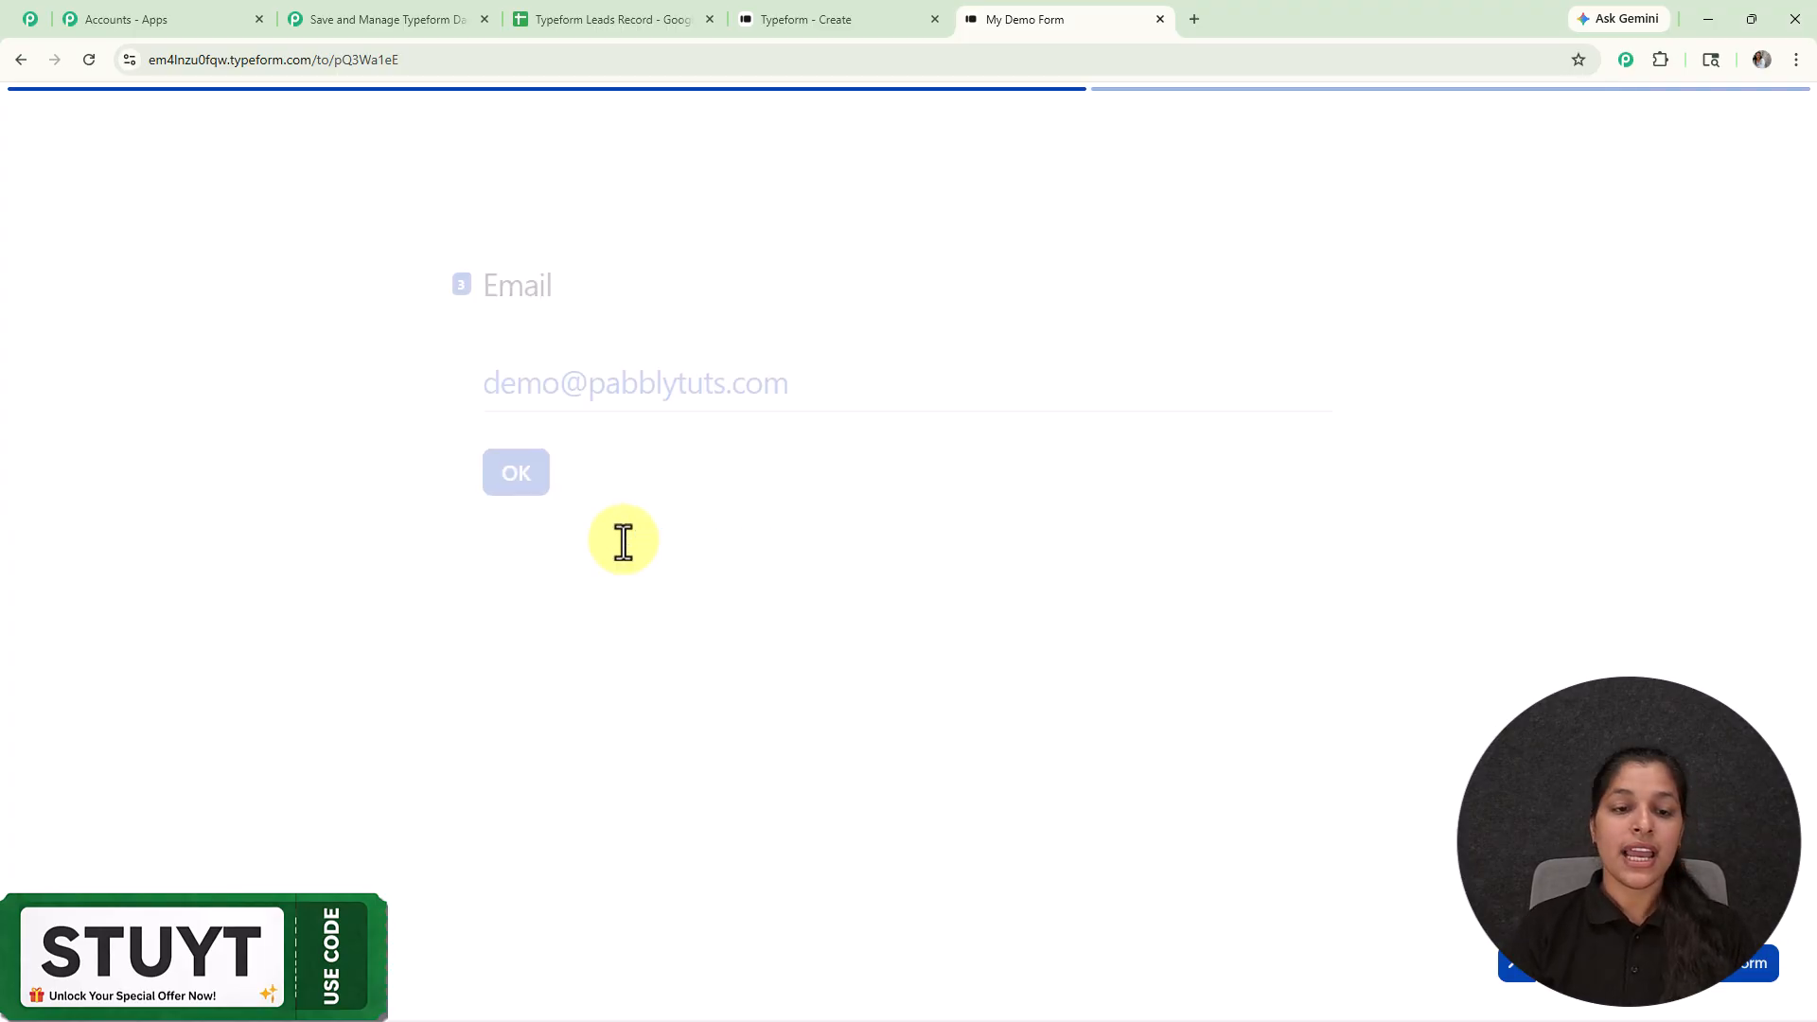
Step: Enter a sample phone number and the city Bhopal, then submit the form
{"action": "type", "text": "2222222222222"}
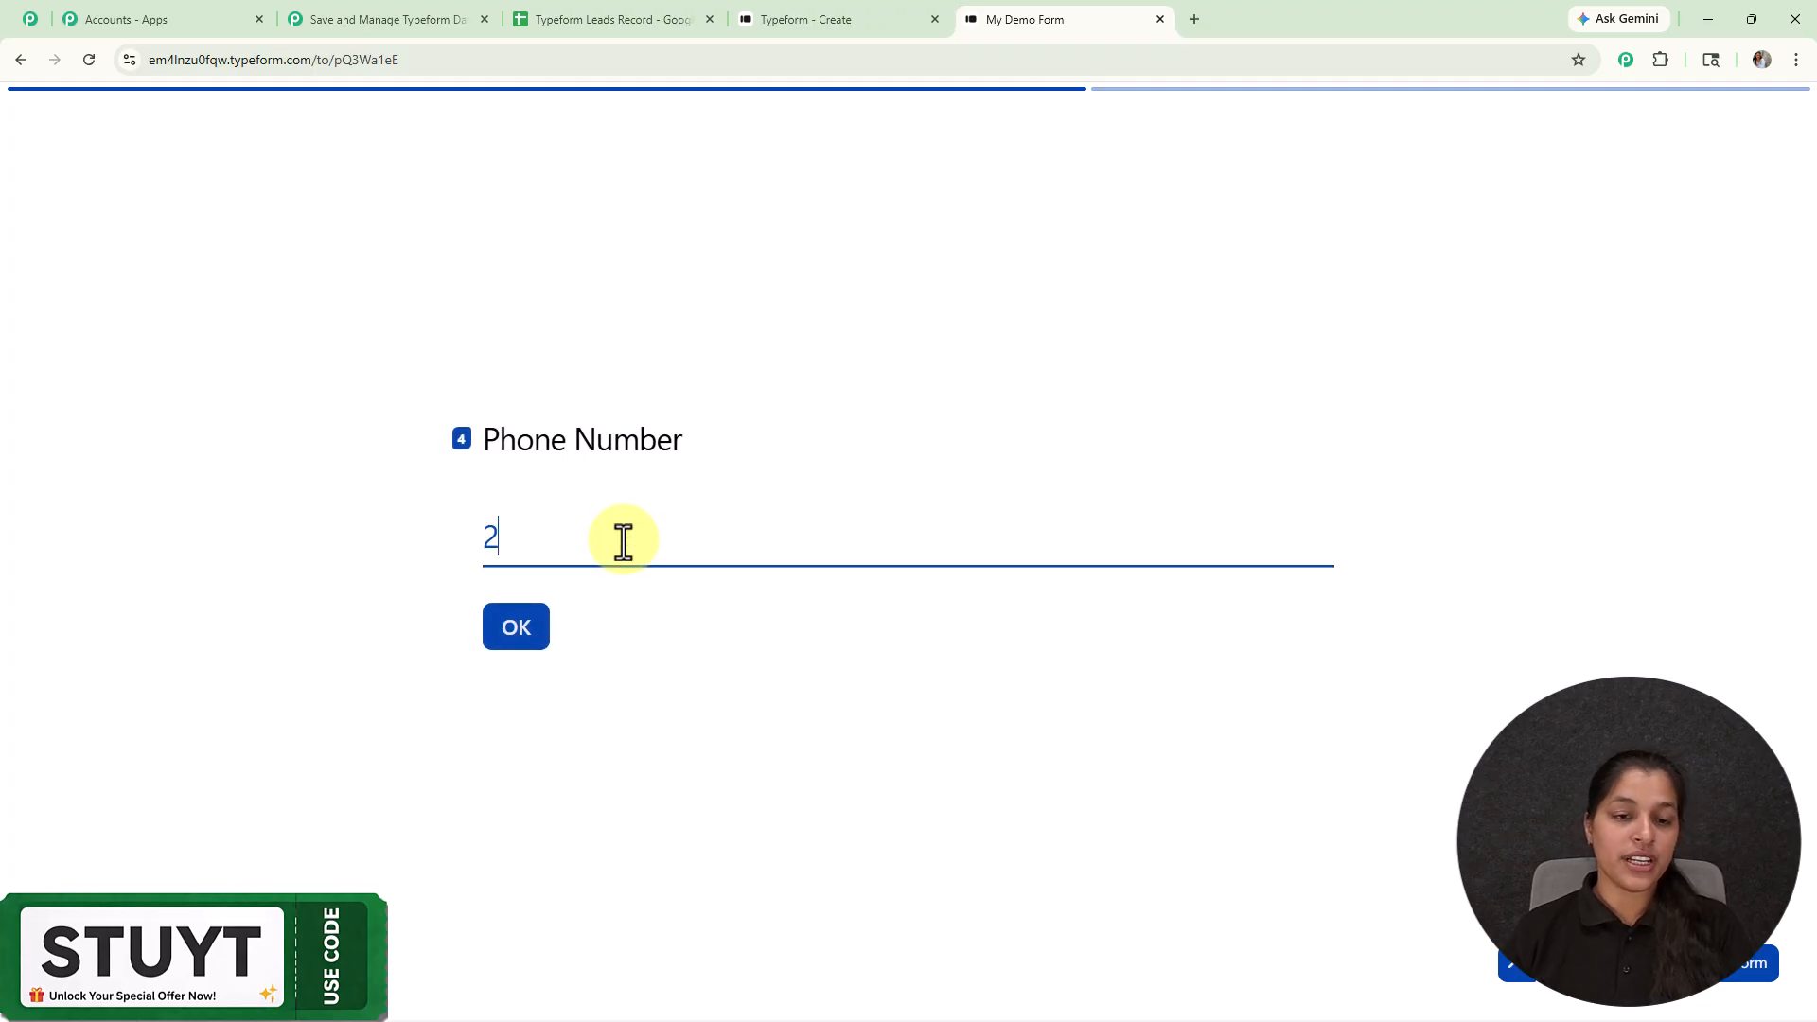
{"action": "left_click", "coordinate": [516, 628]}
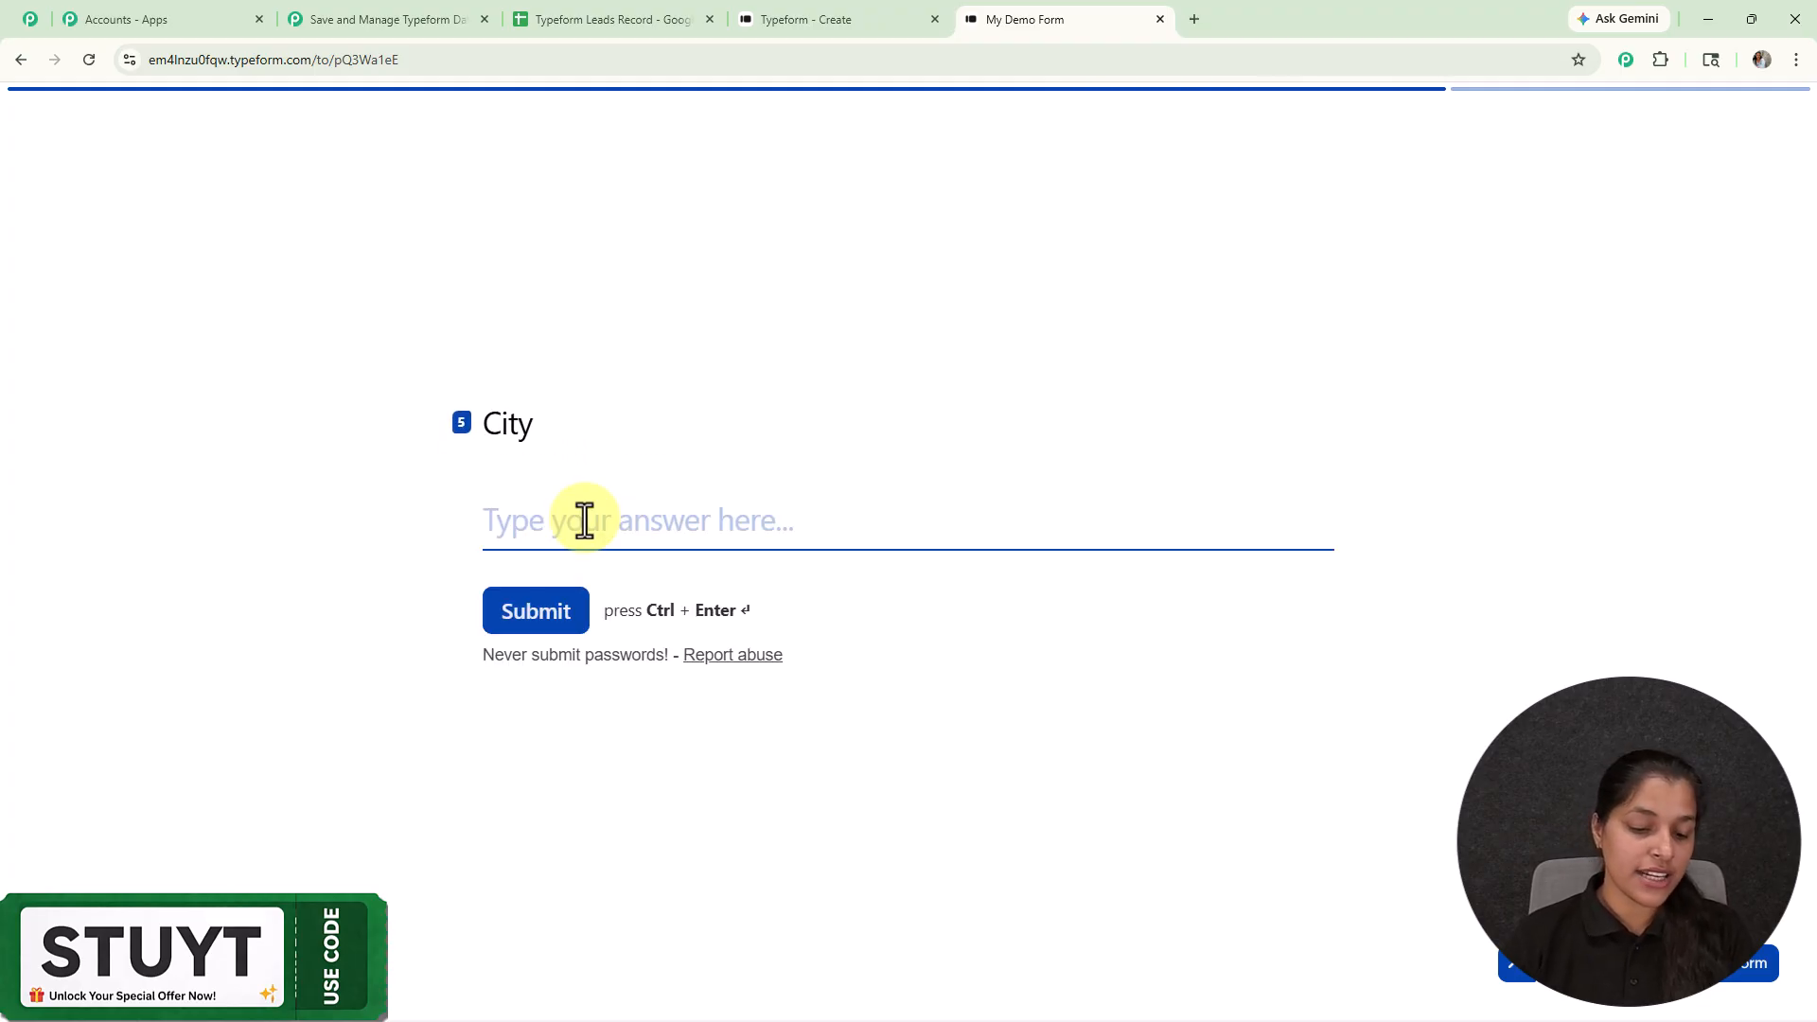
{"action": "type", "text": "Bhopal"}
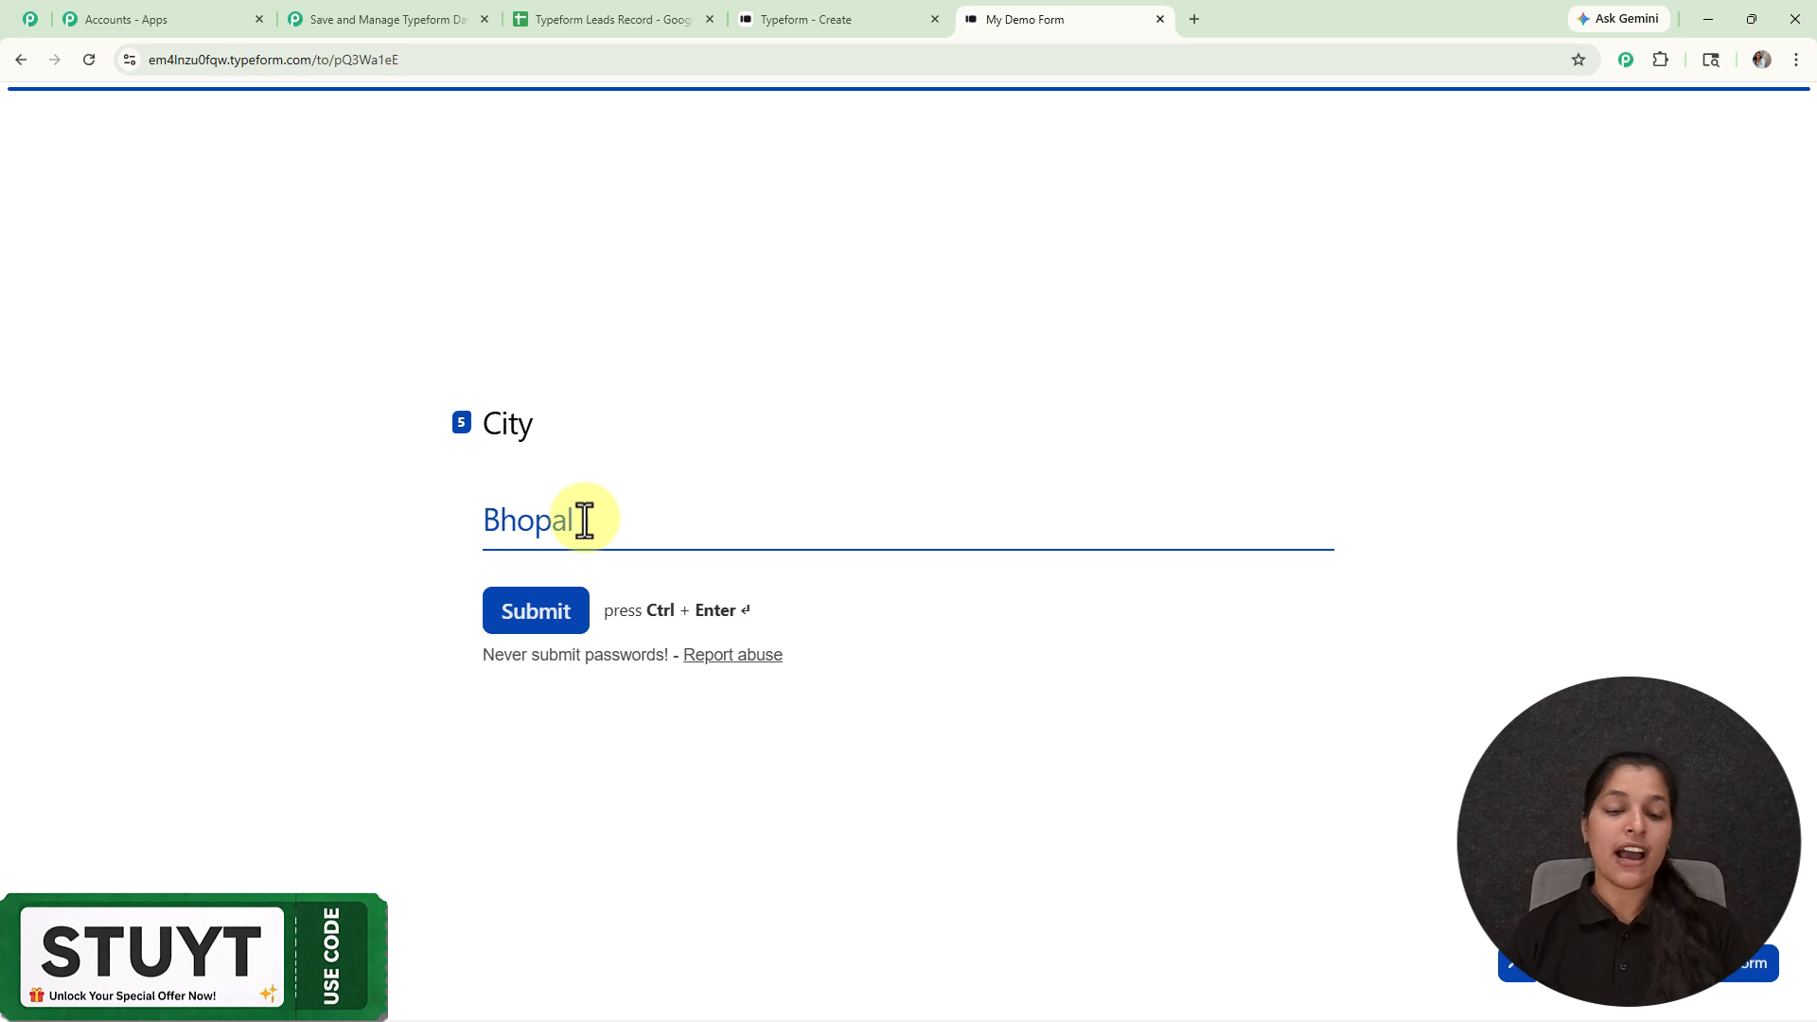
{"action": "left_click", "coordinate": [523, 632]}
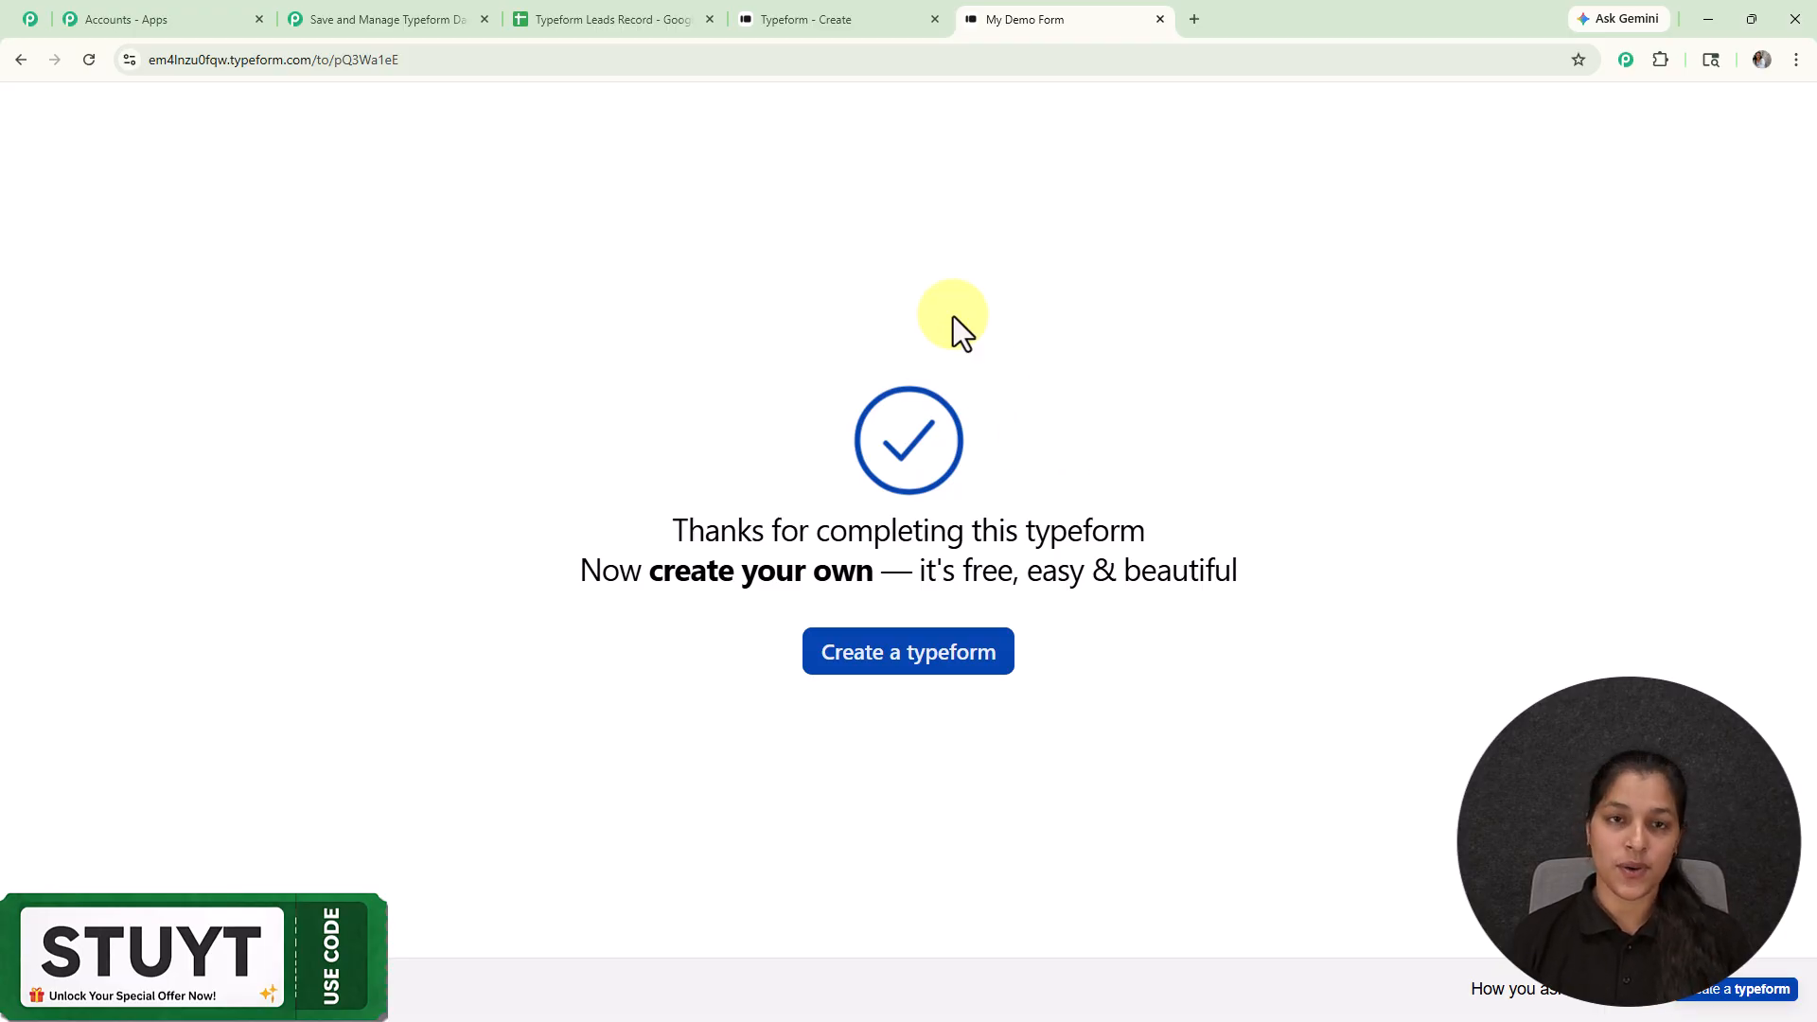
Step: Switch to the Typeform Leads Record Google Sheet
{"action": "left_click", "coordinate": [553, 17]}
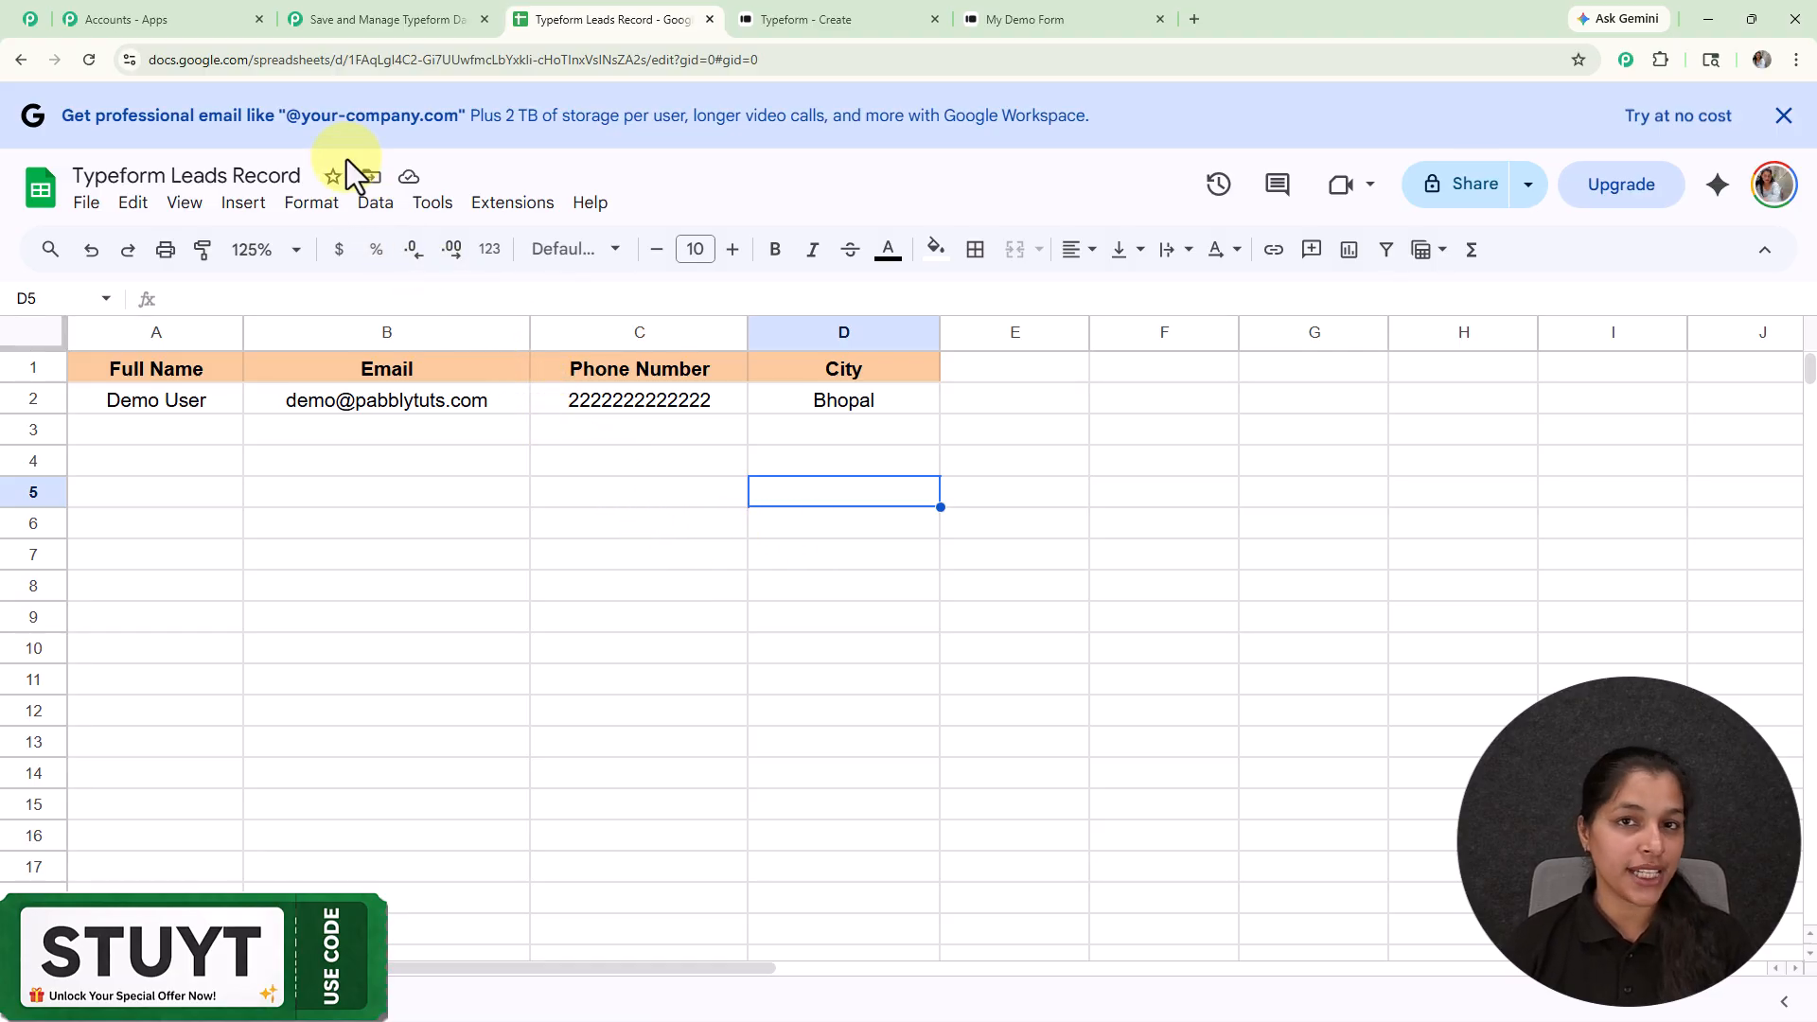
Step: Switch to the 'Save and Manage Typeform Data' Pabbly Connect workflow tab
{"action": "left_click", "coordinate": [388, 19]}
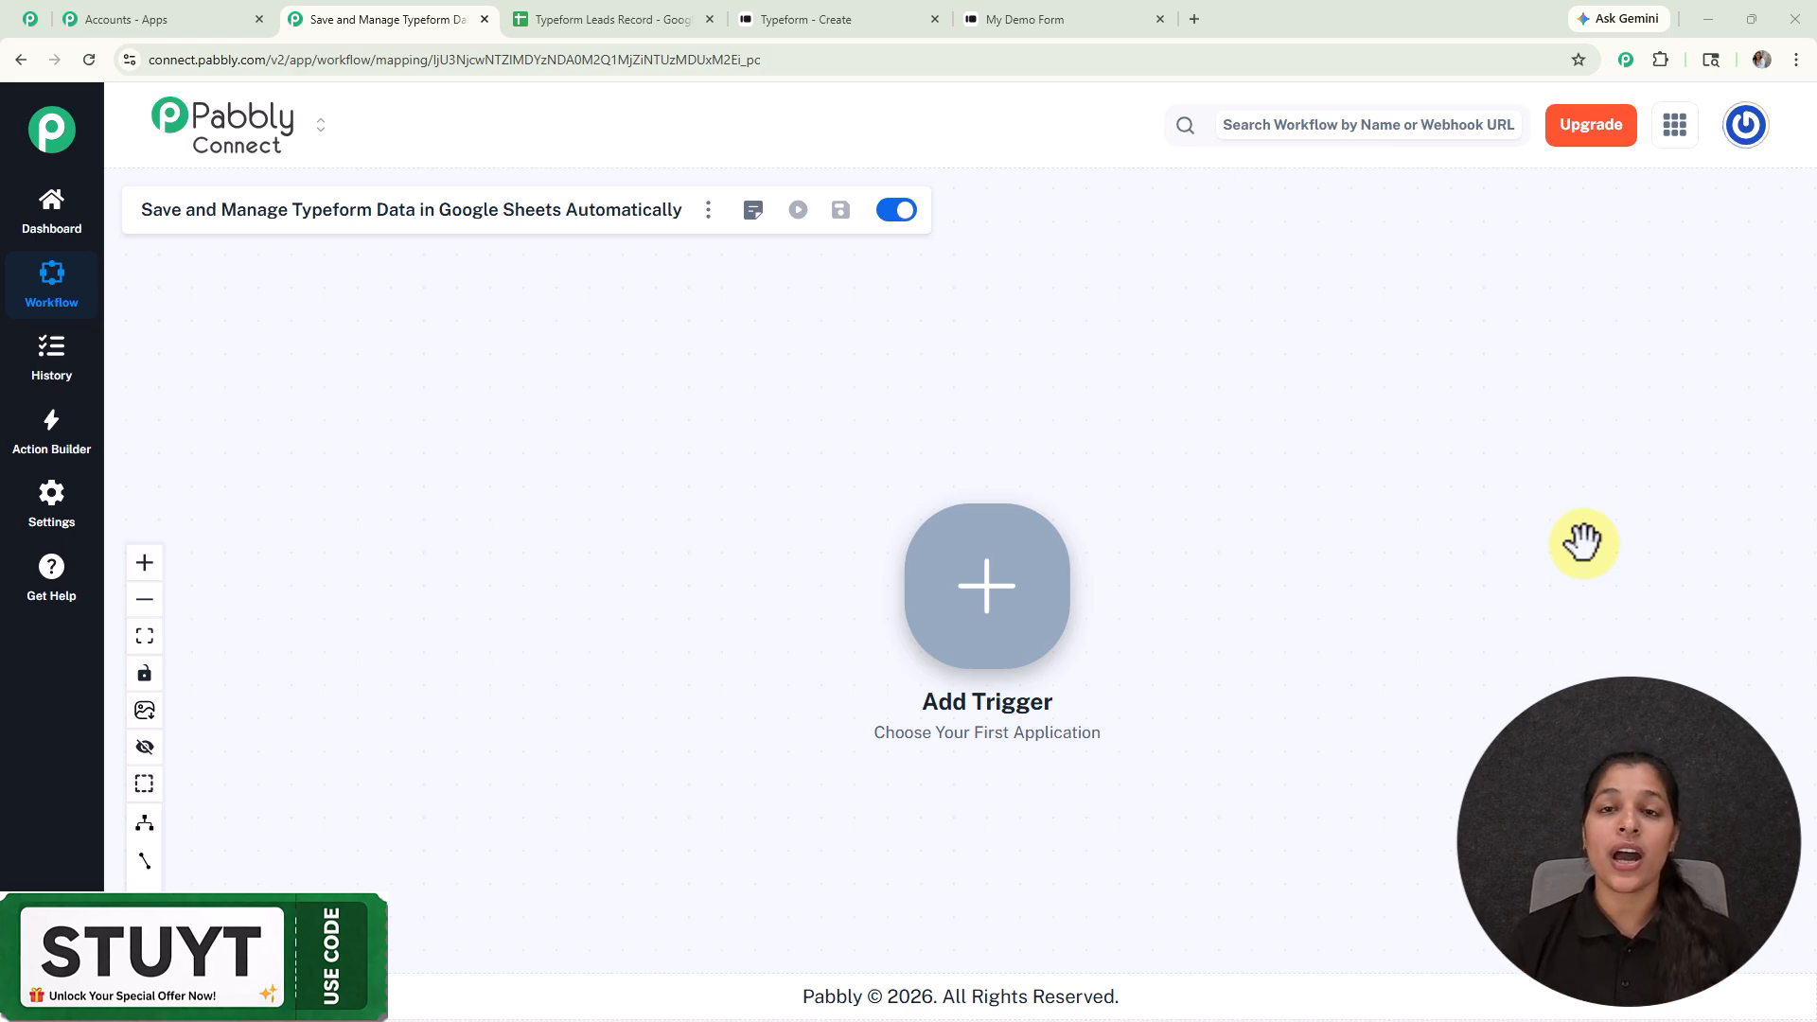
Step: Load pabbly.com/connect in a new Chrome tab
{"action": "left_click", "coordinate": [1196, 19]}
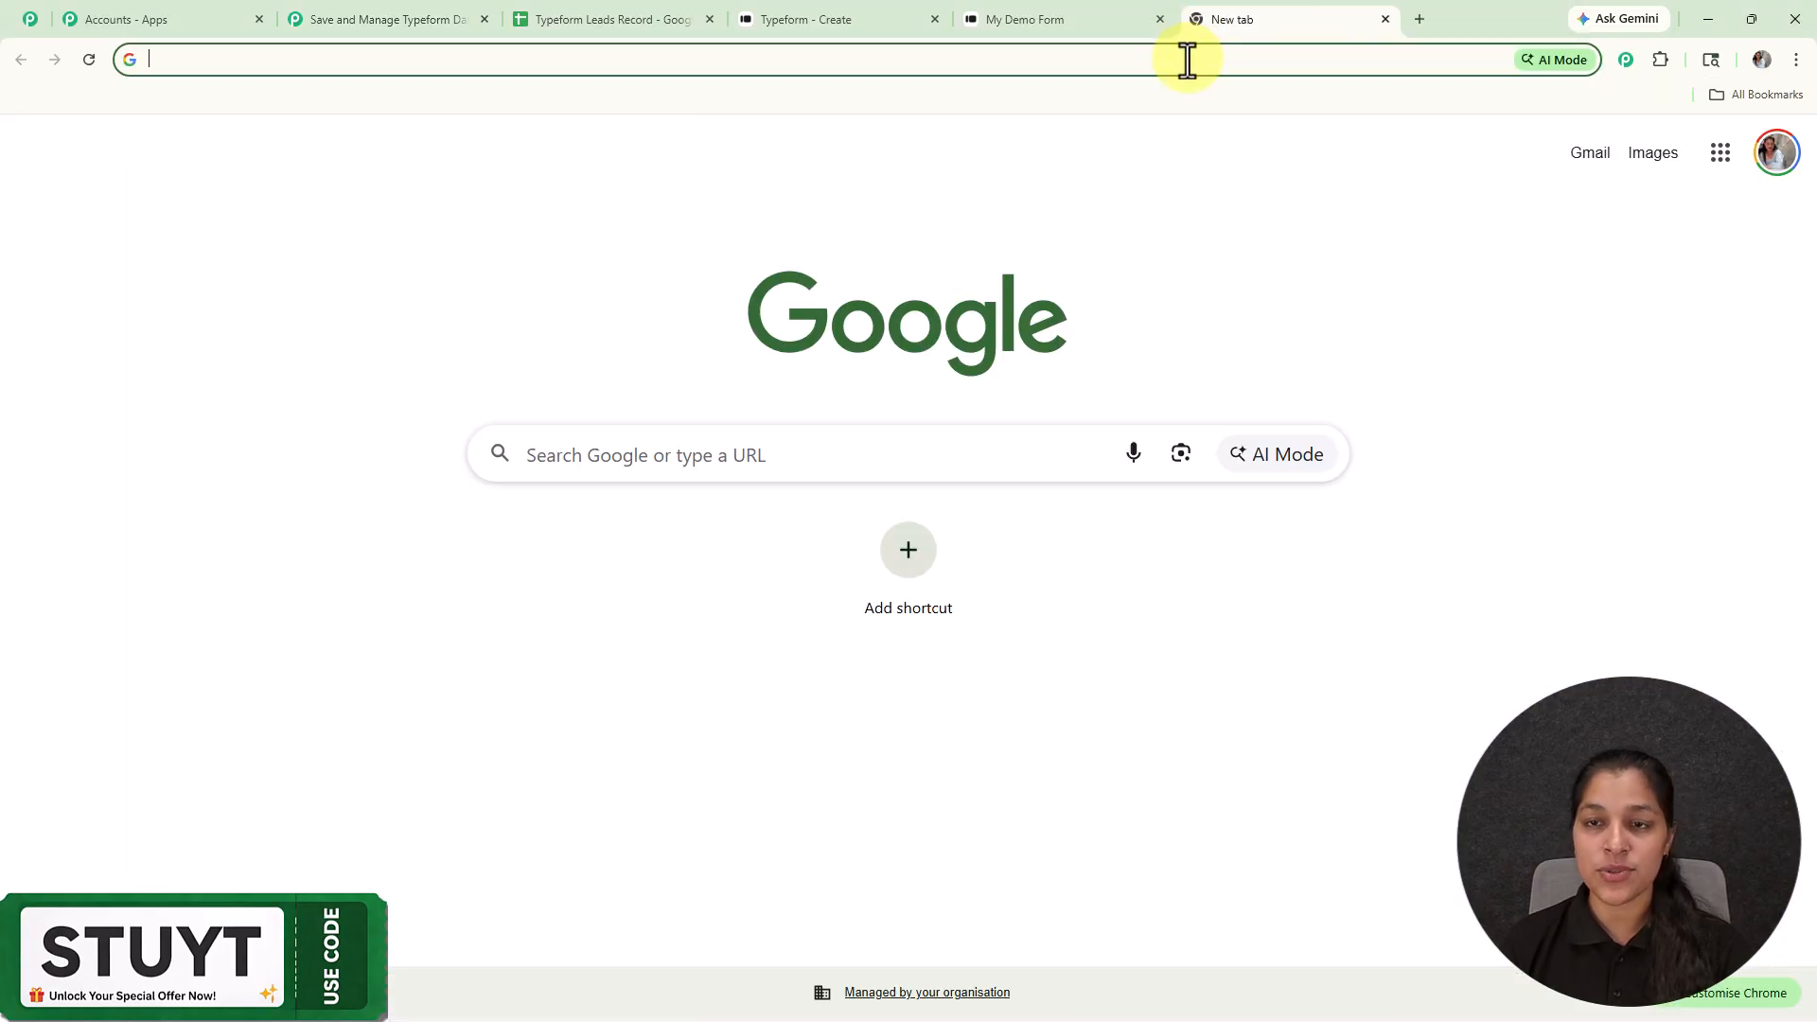
{"action": "type", "text": "p"}
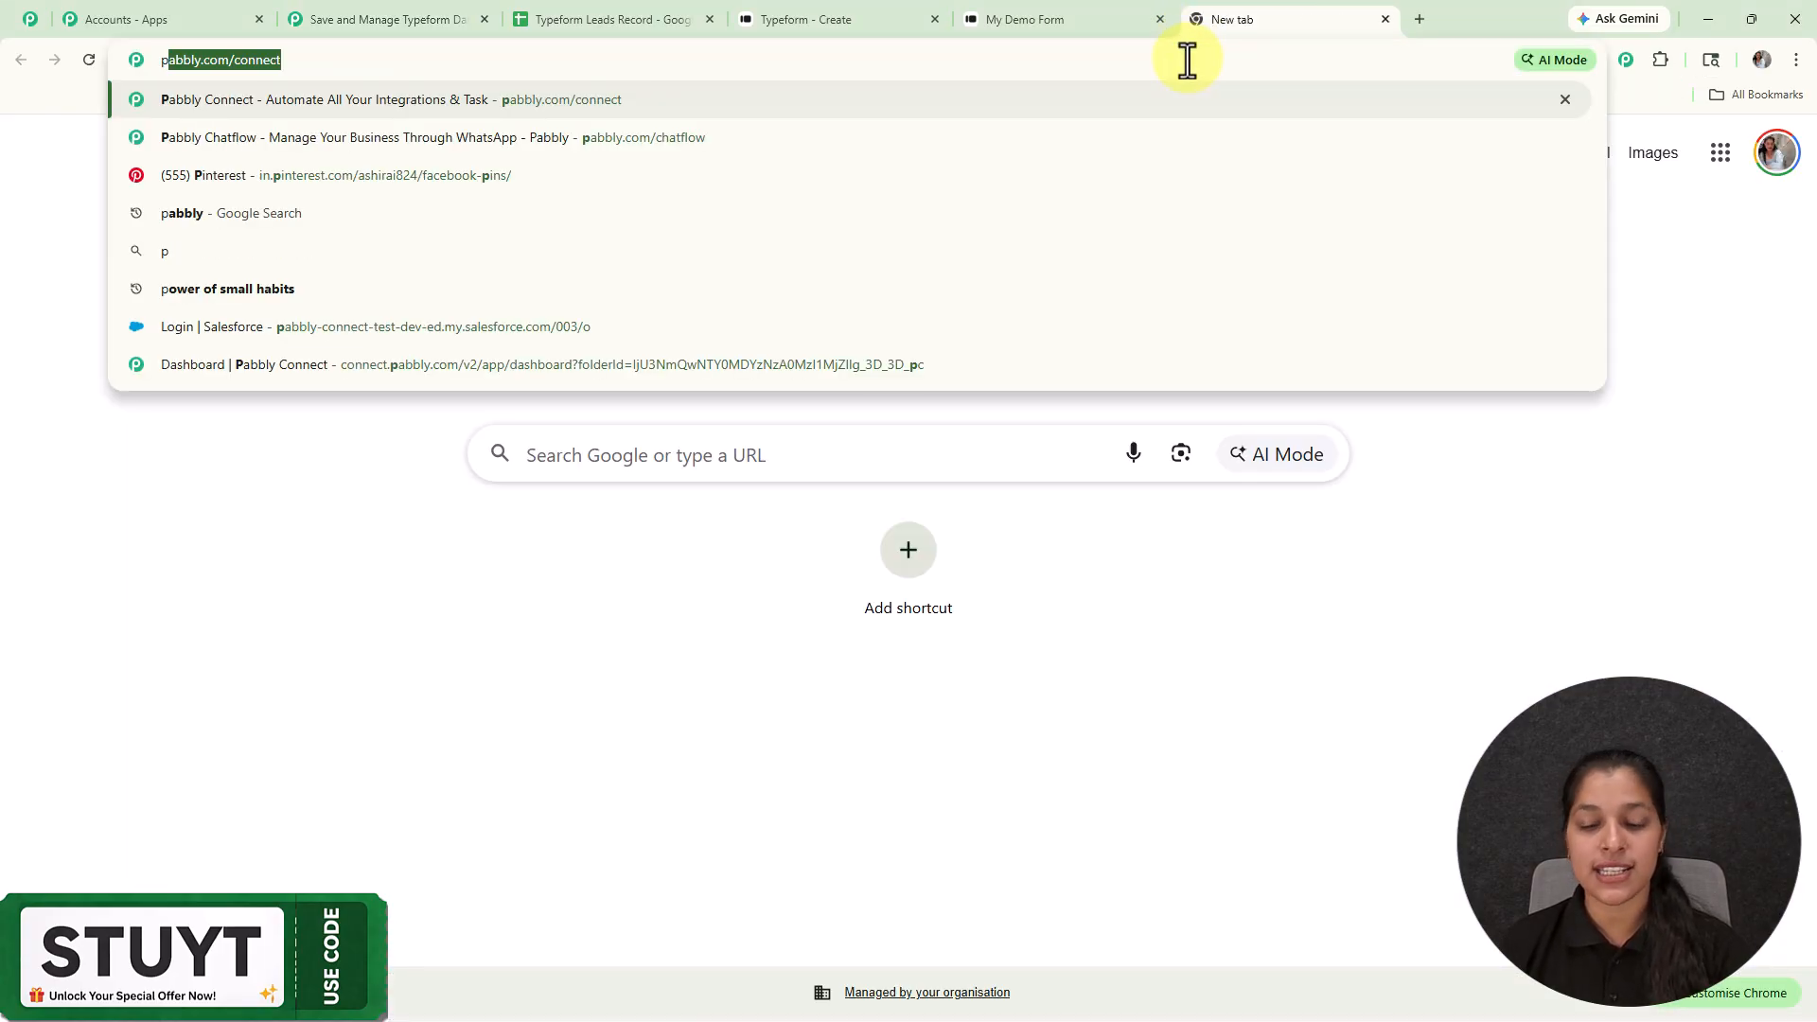
{"action": "key", "text": "Return"}
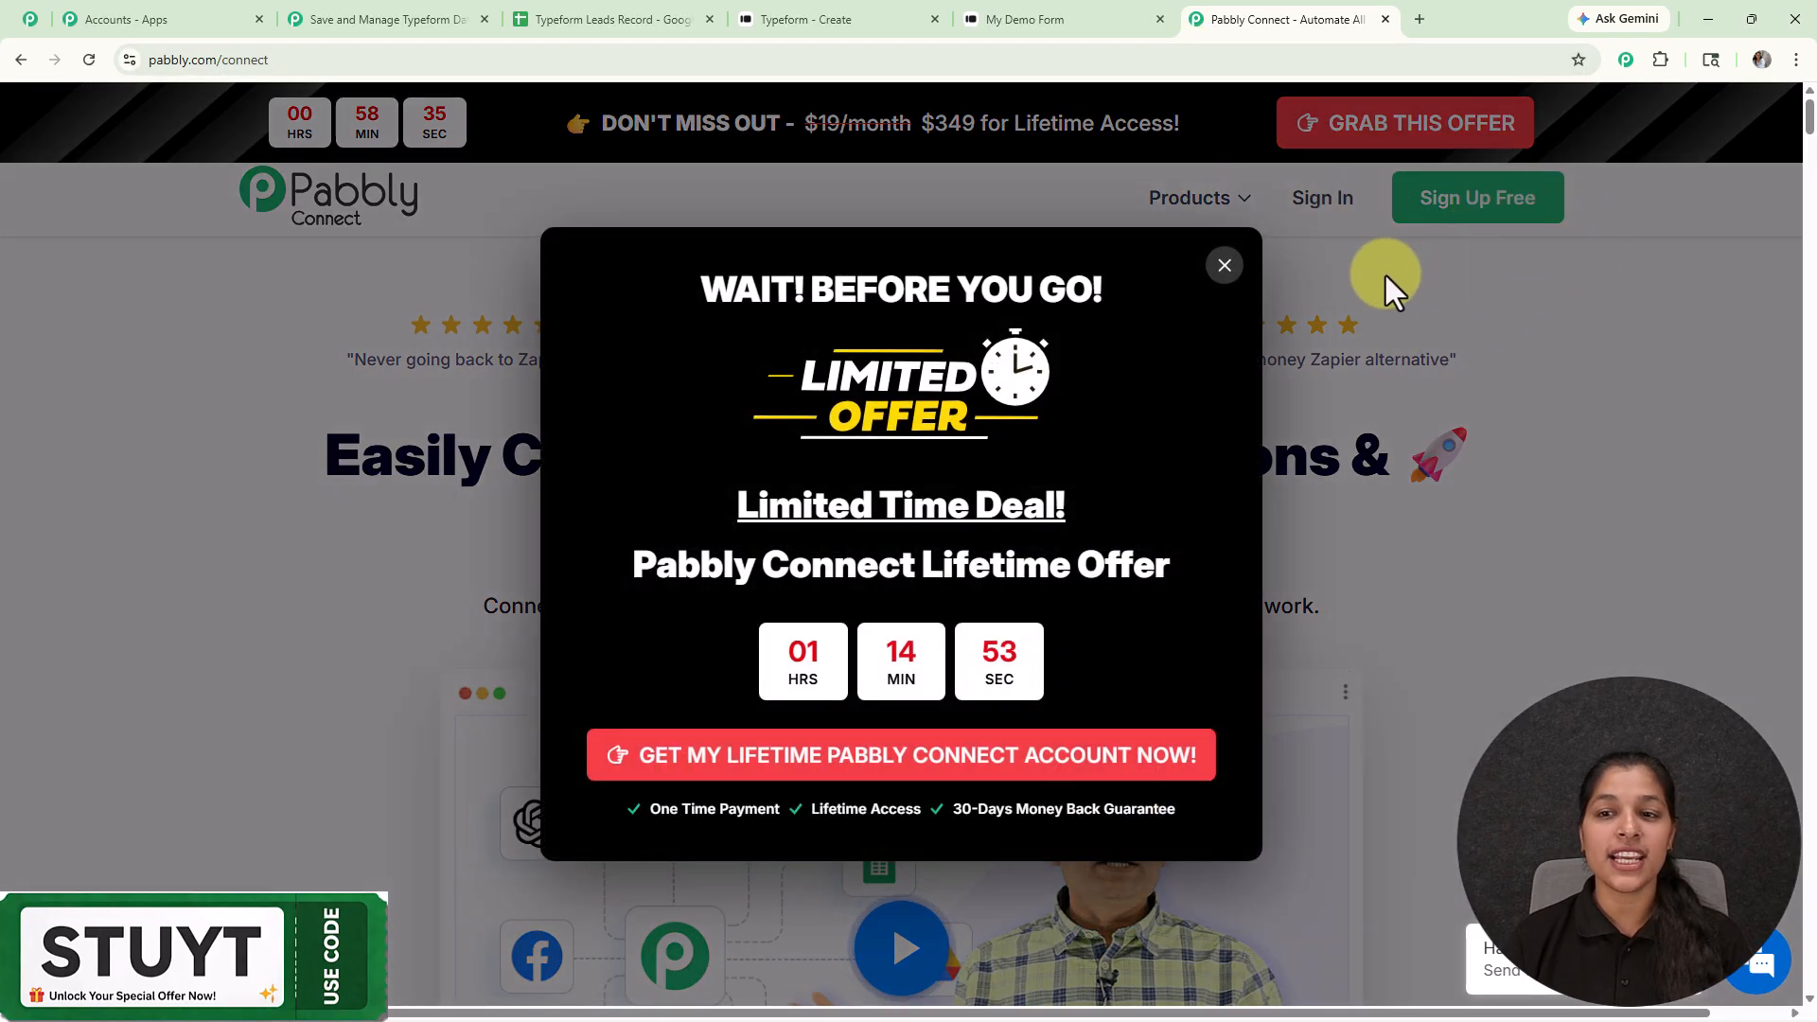
Step: Close the lifetime-offer popup and go back to the workflow editor tab
{"action": "left_click", "coordinate": [1225, 266]}
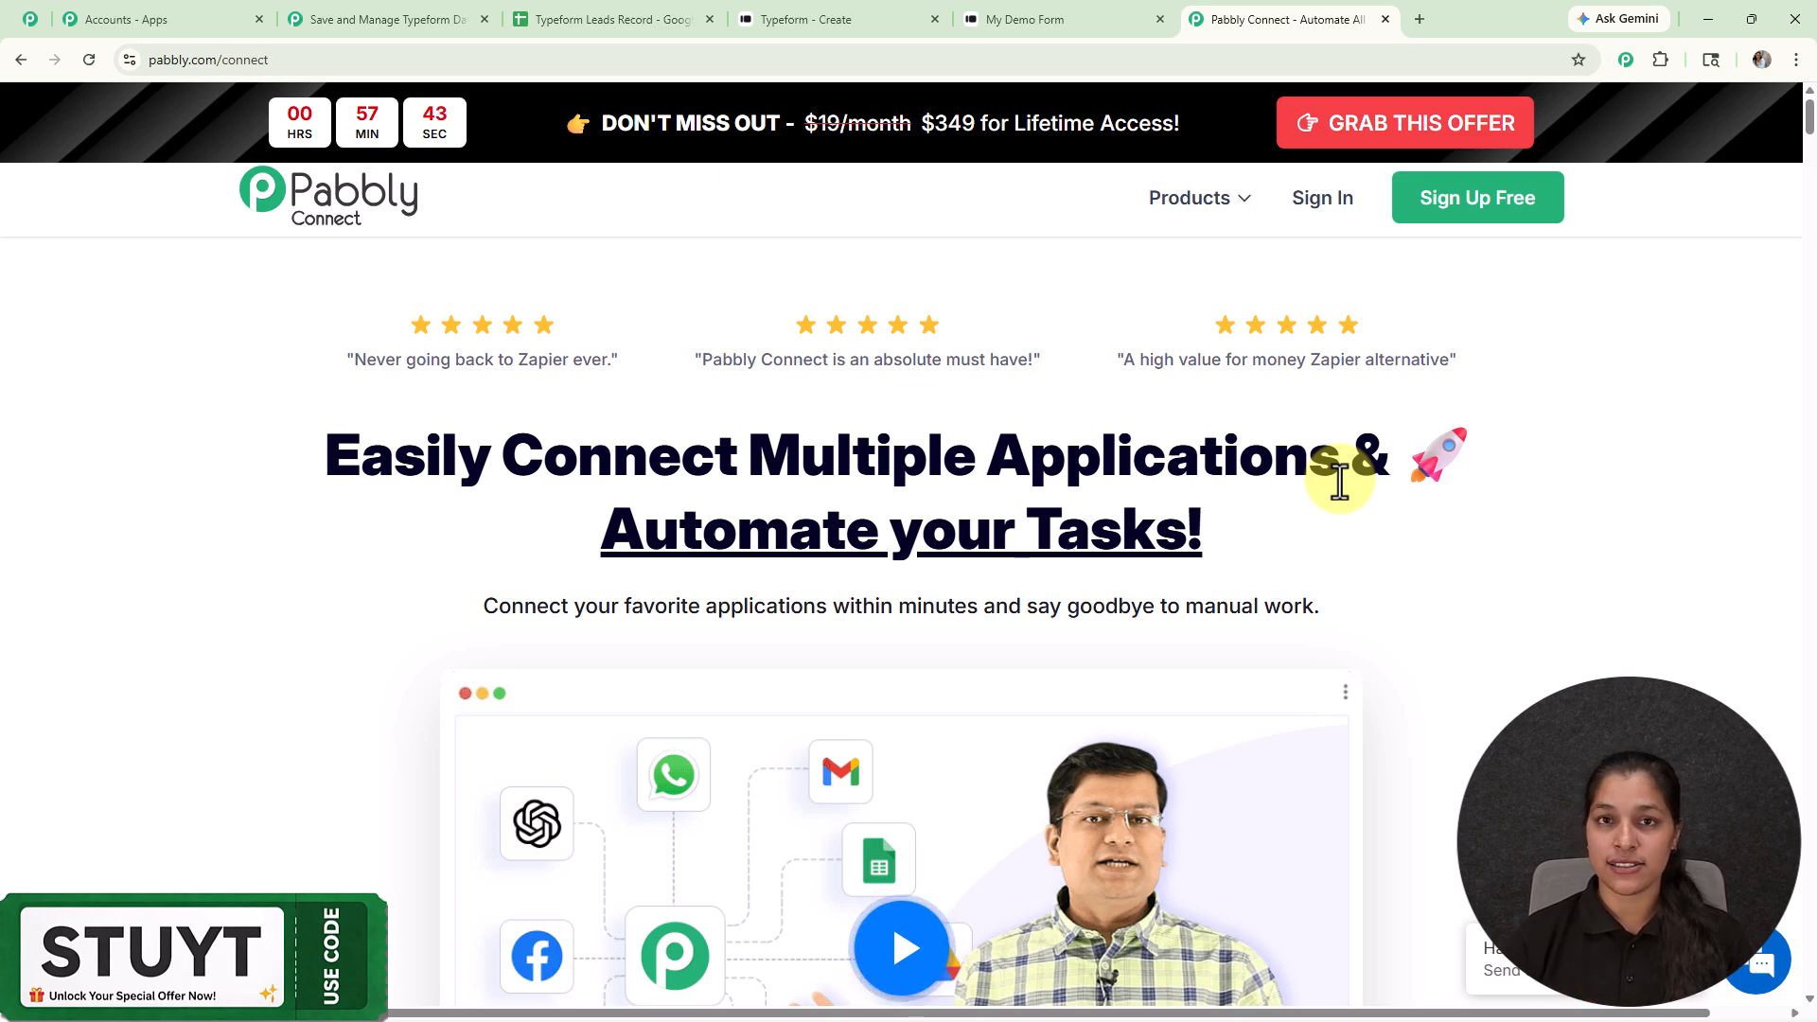
{"action": "left_click", "coordinate": [388, 21]}
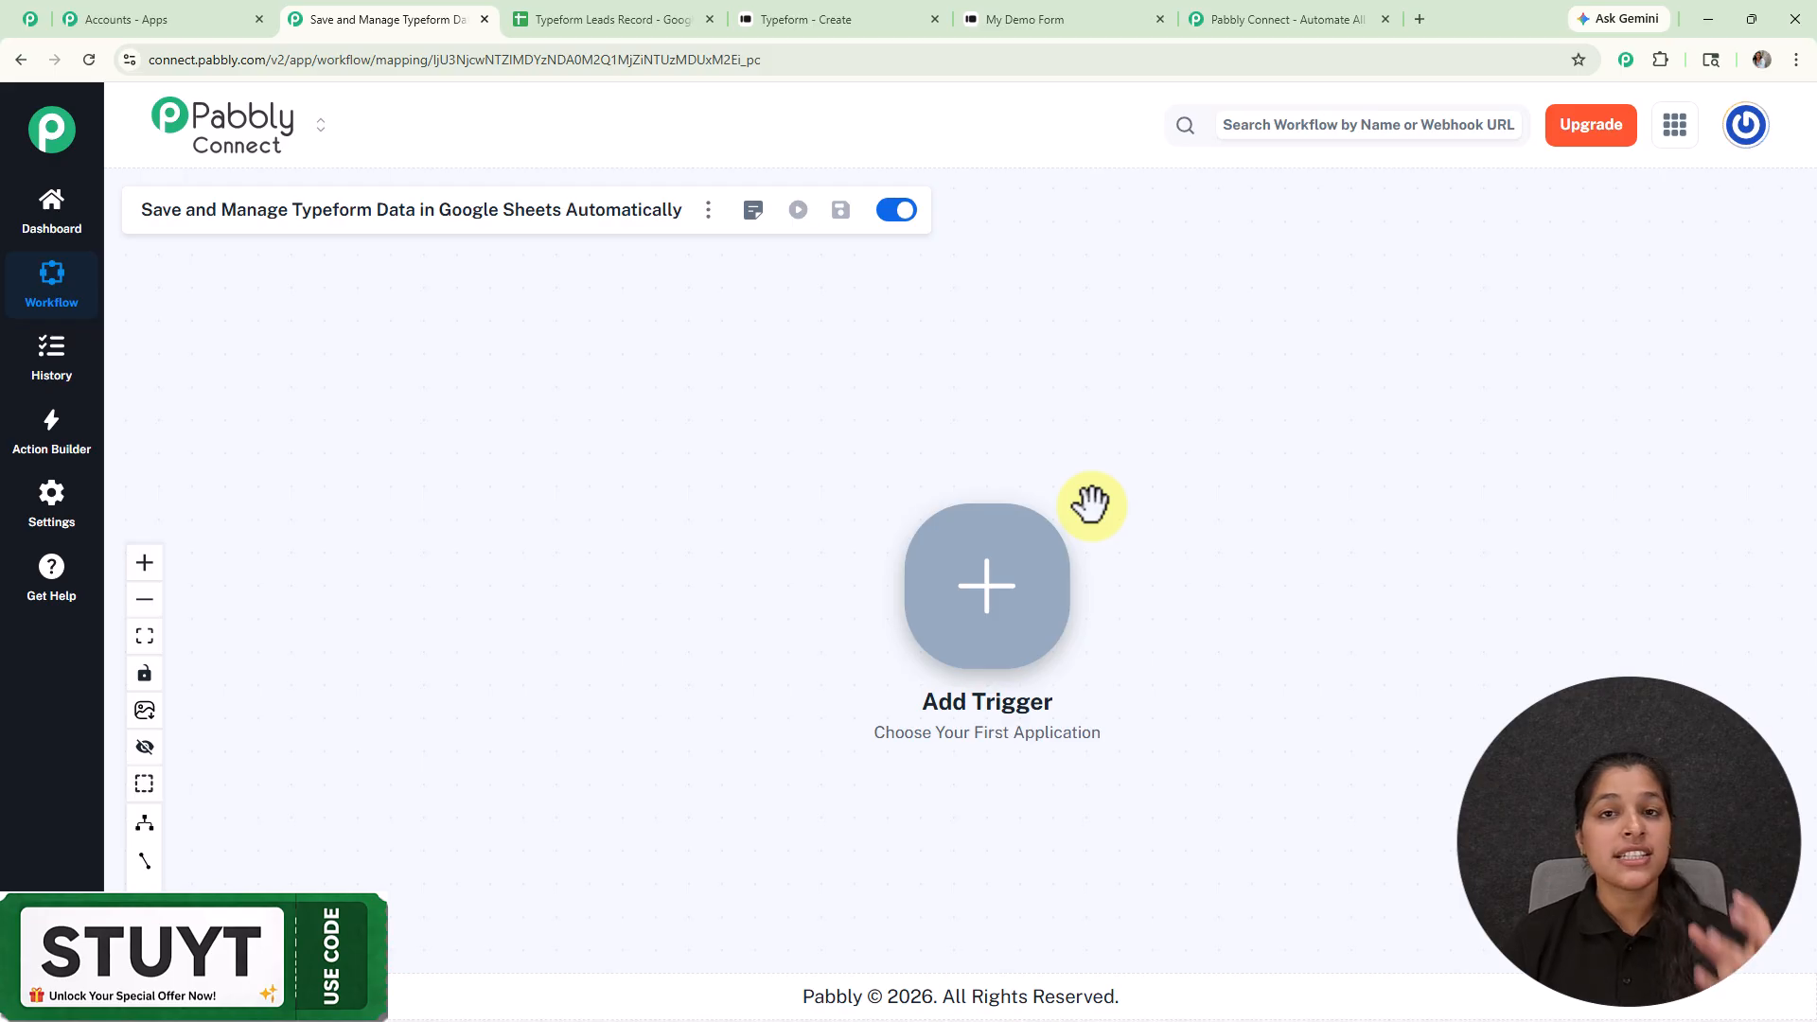
Step: Set the trigger to Typeform with the New Entry app event and proceed to connecting
{"action": "left_click", "coordinate": [1022, 608]}
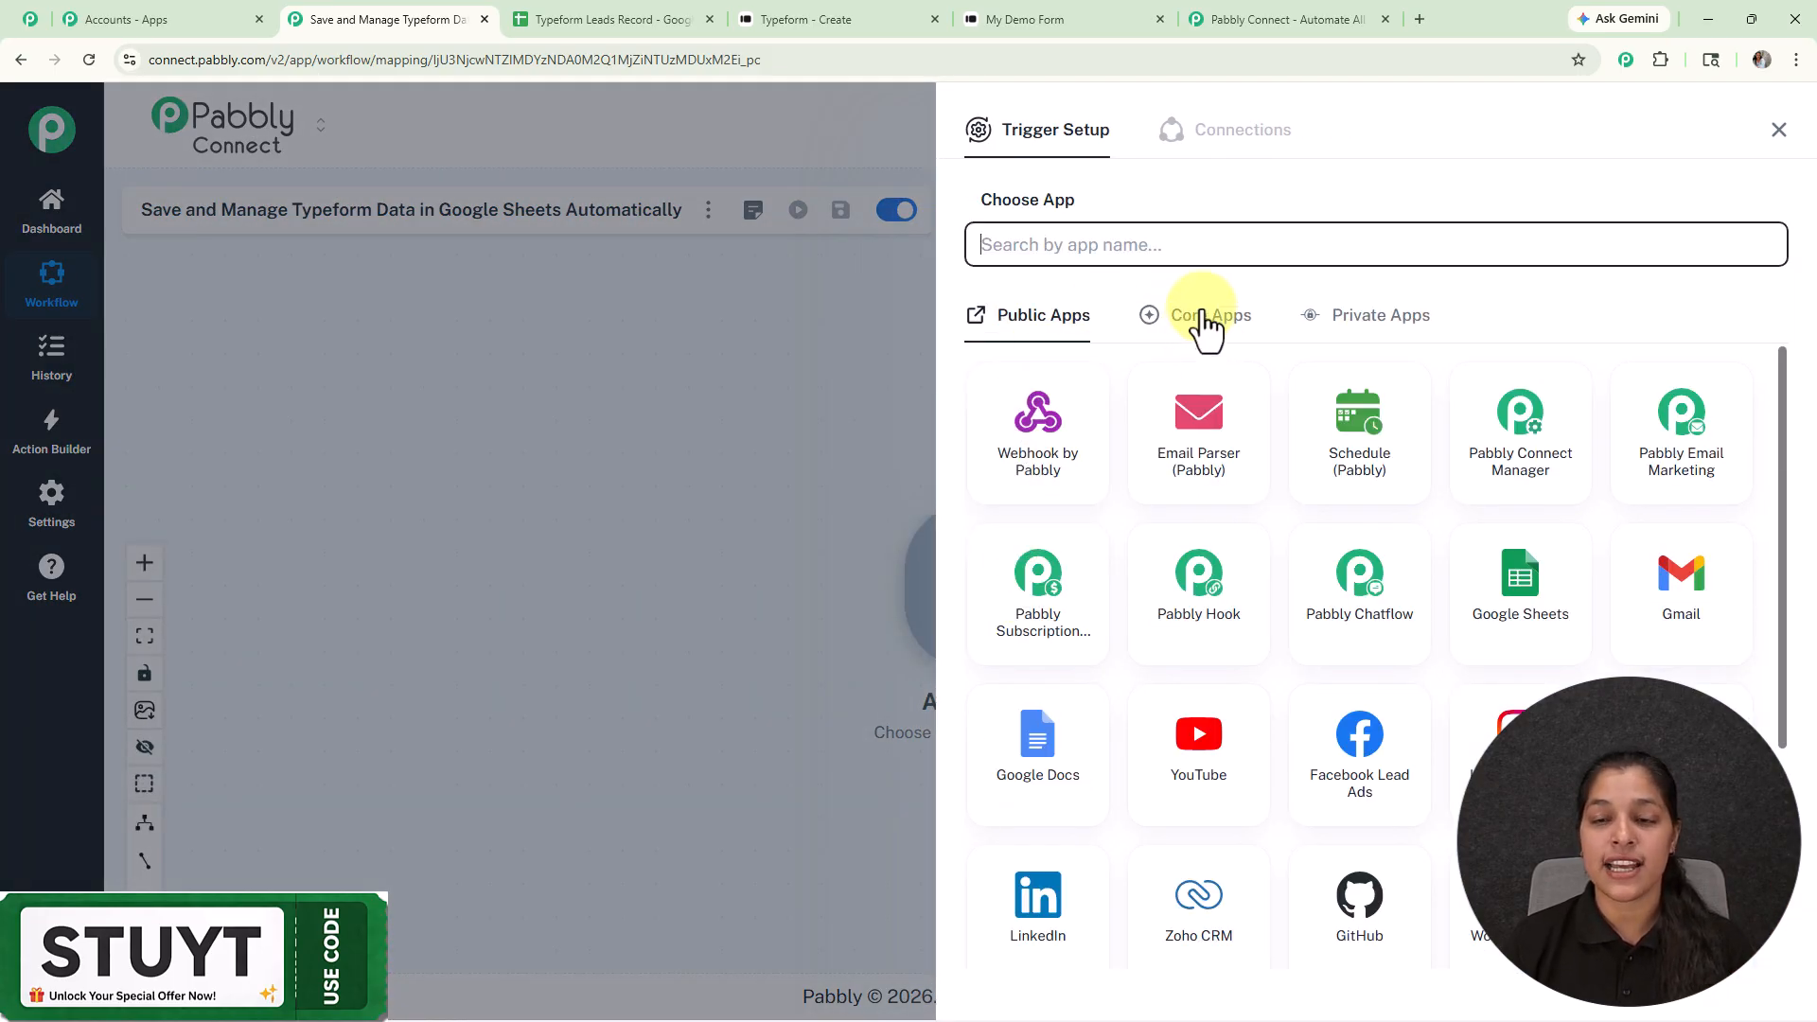
{"action": "left_click", "coordinate": [1200, 254]}
{"action": "type", "text": "typ"}
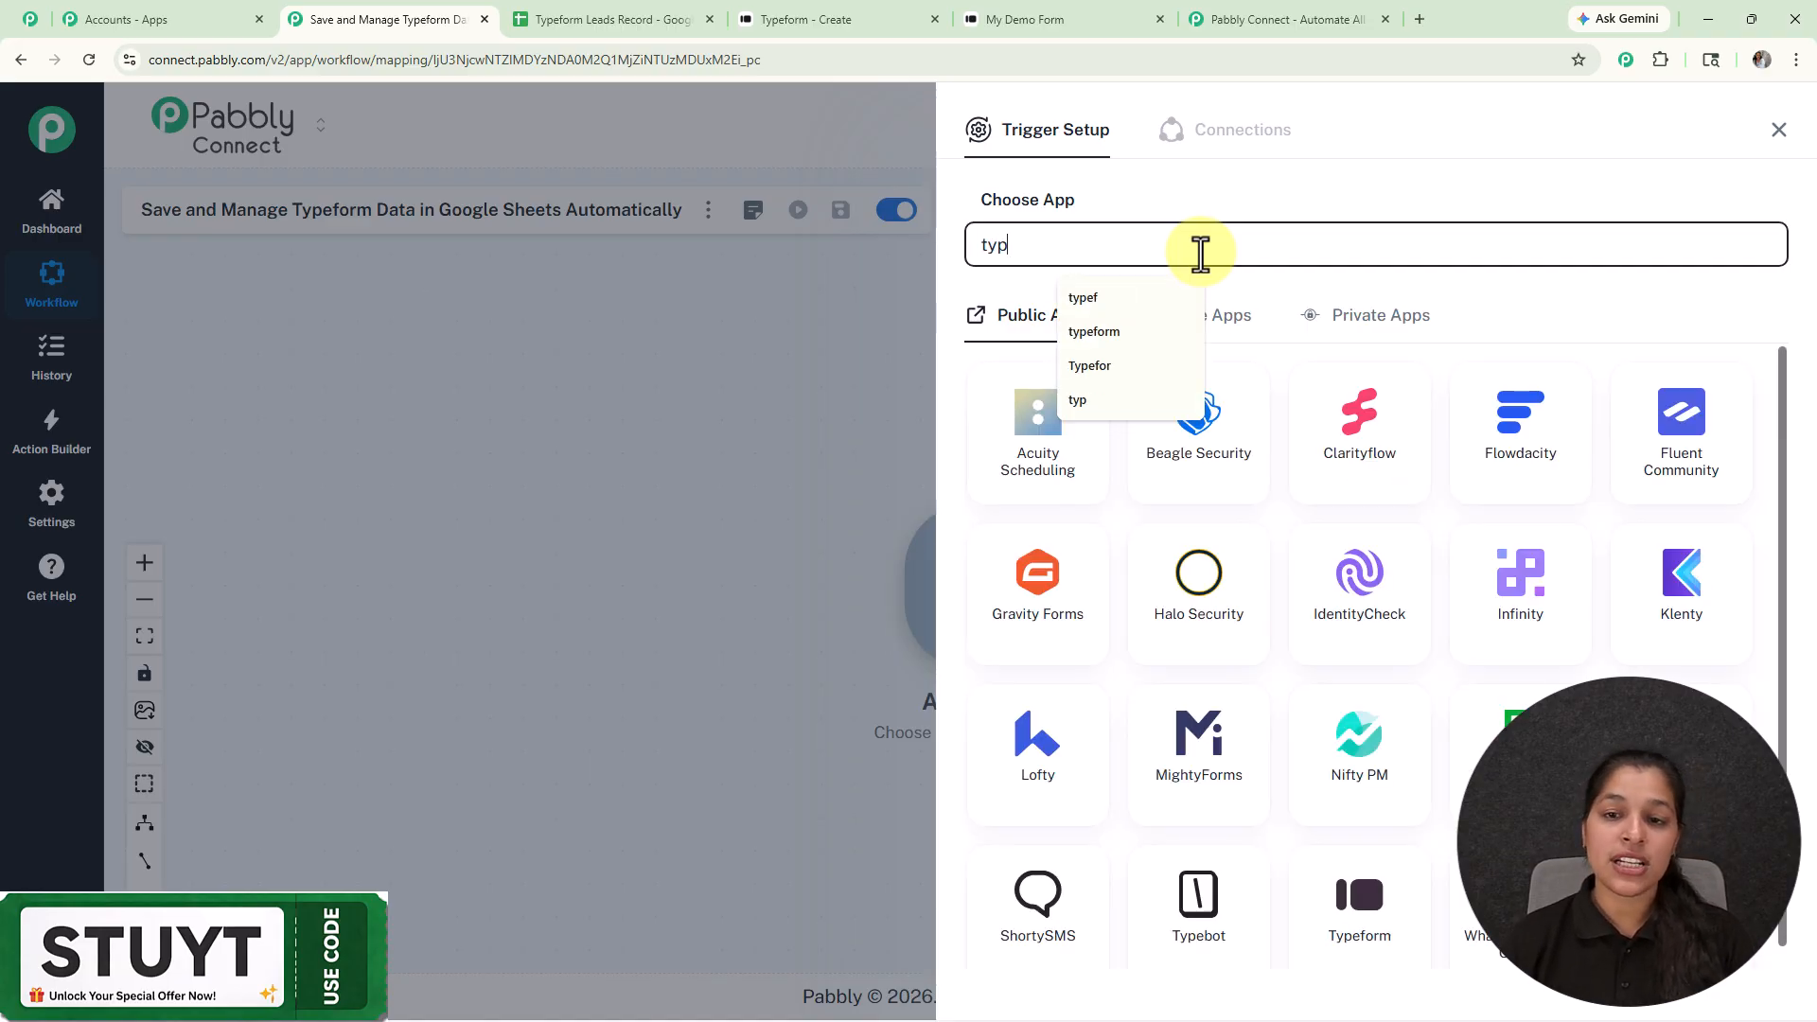
{"action": "left_click", "coordinate": [1198, 476]}
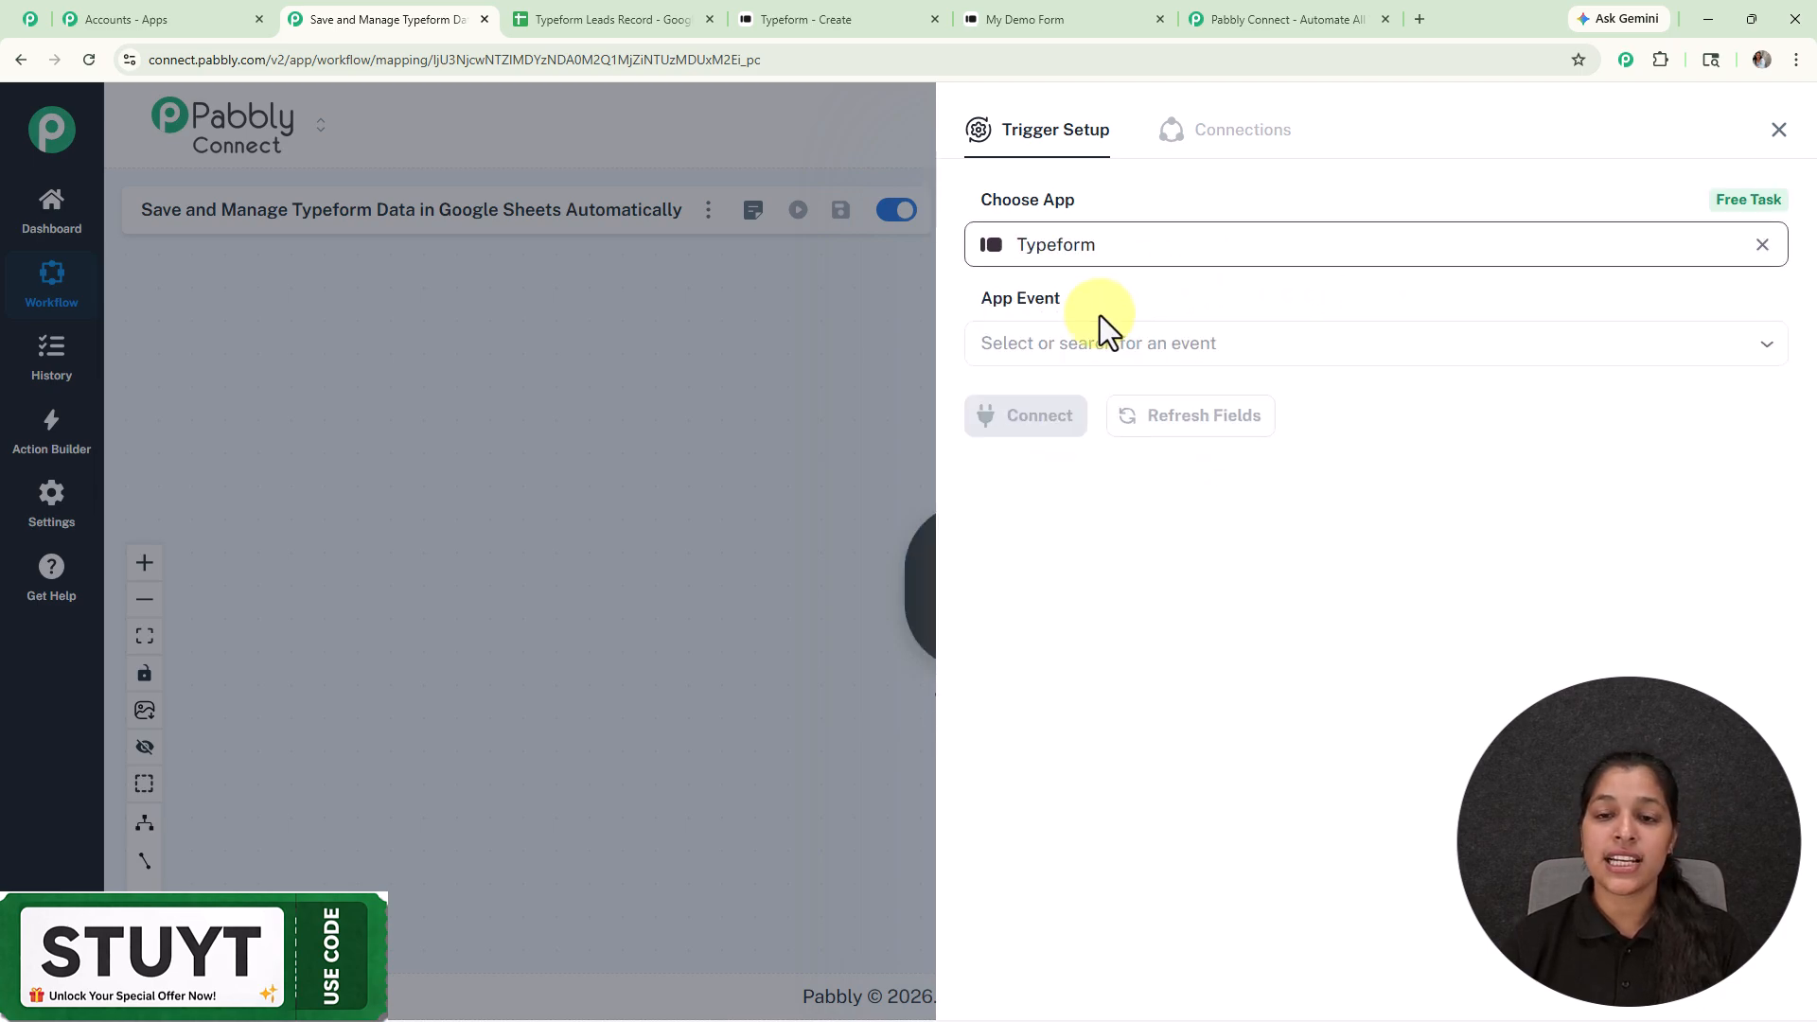
{"action": "left_click", "coordinate": [1098, 343]}
{"action": "left_click", "coordinate": [1096, 417]}
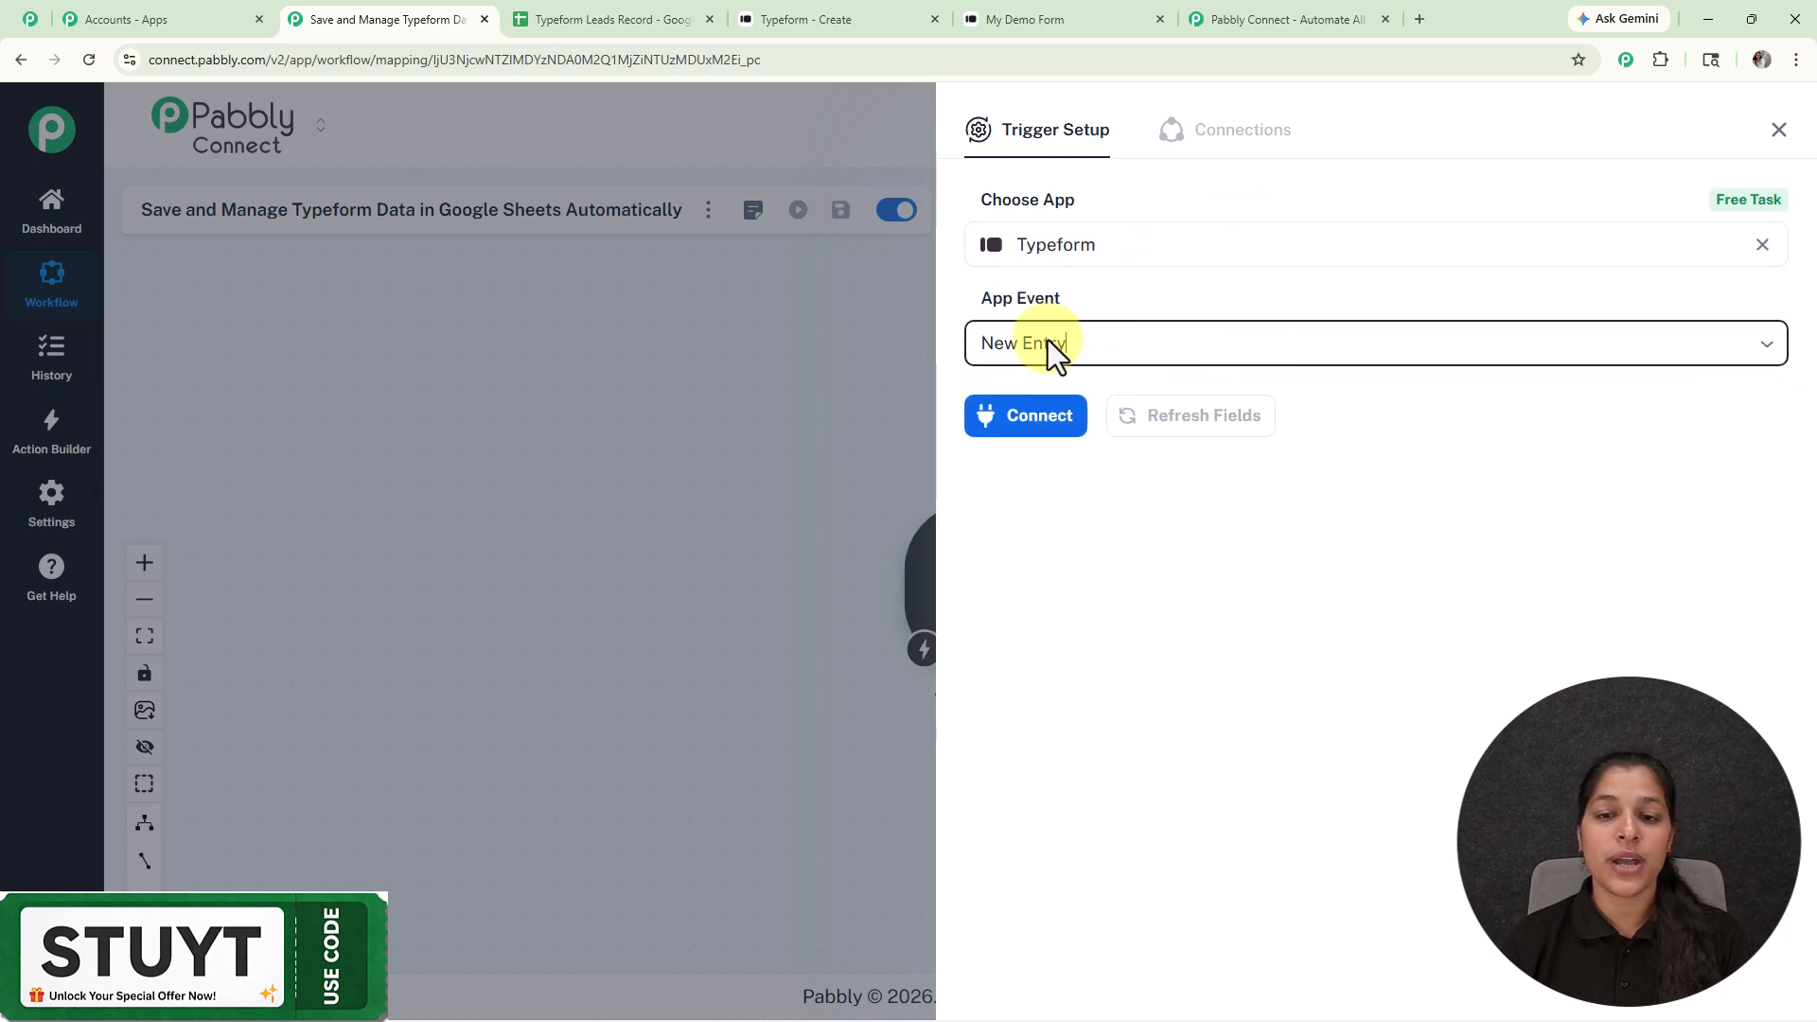
{"action": "left_click", "coordinate": [994, 421]}
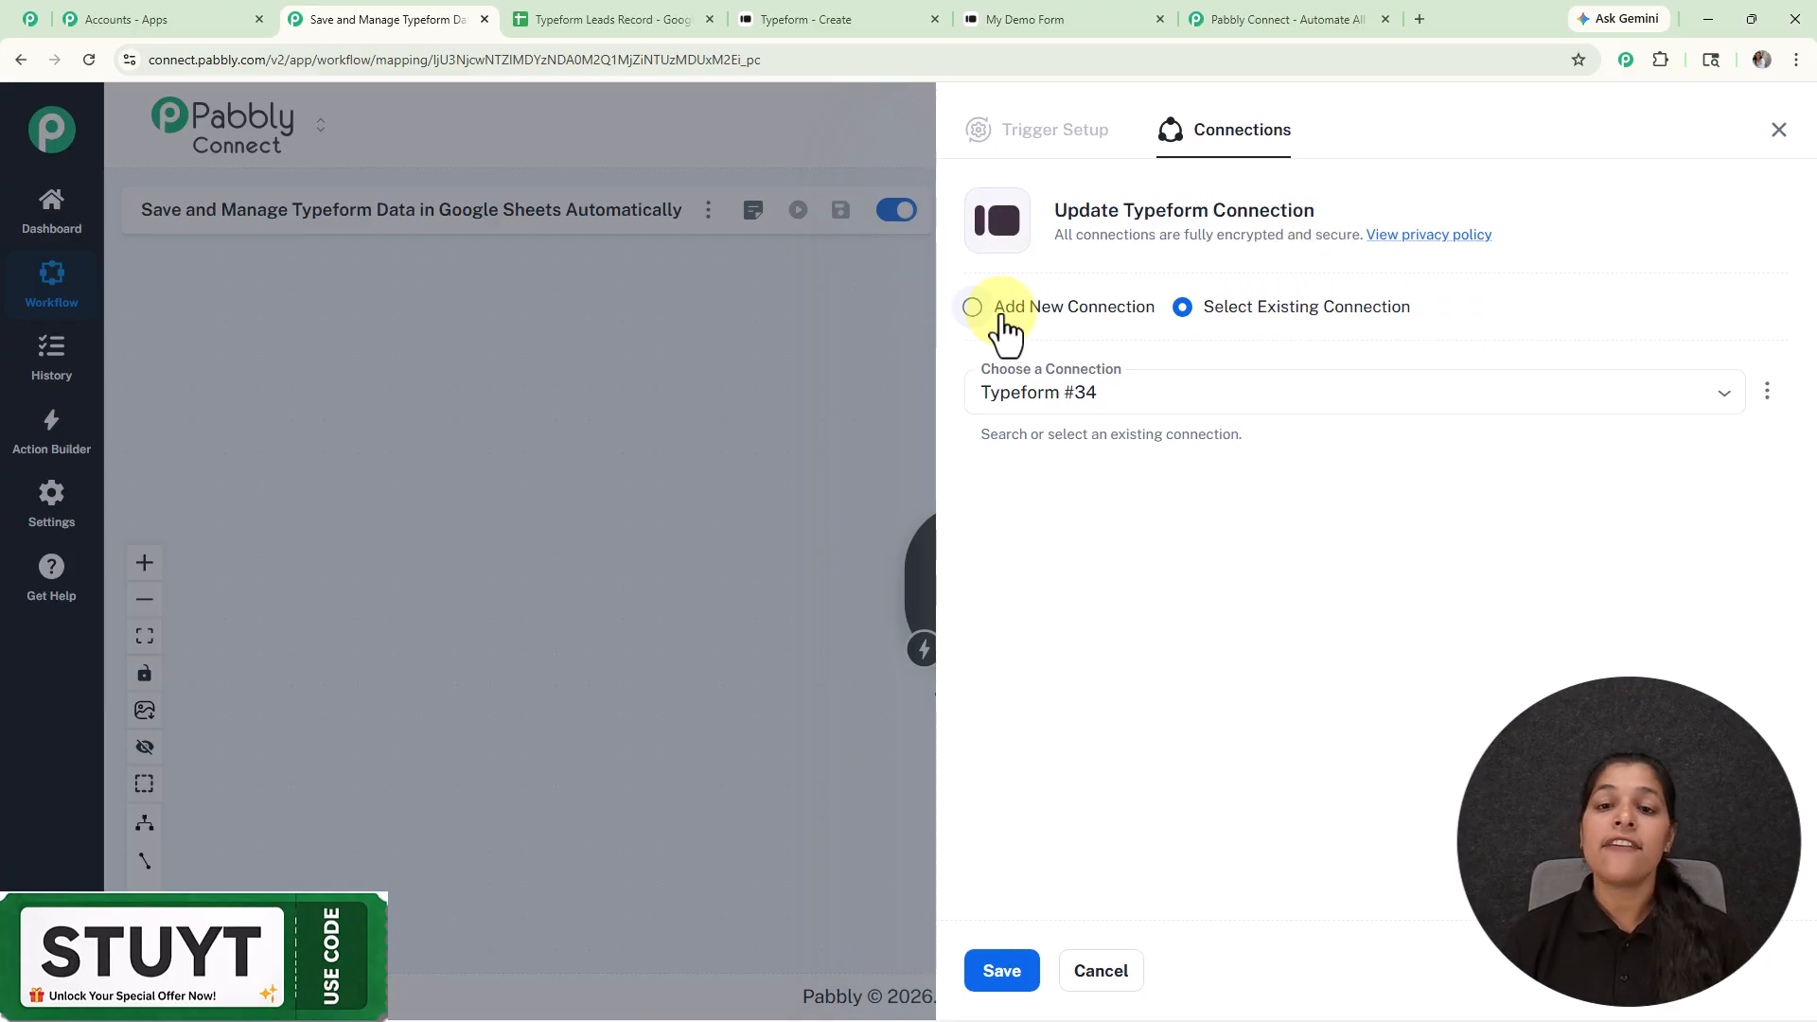
Step: Add a new Typeform connection and accept the account authorization request
{"action": "left_click", "coordinate": [969, 312]}
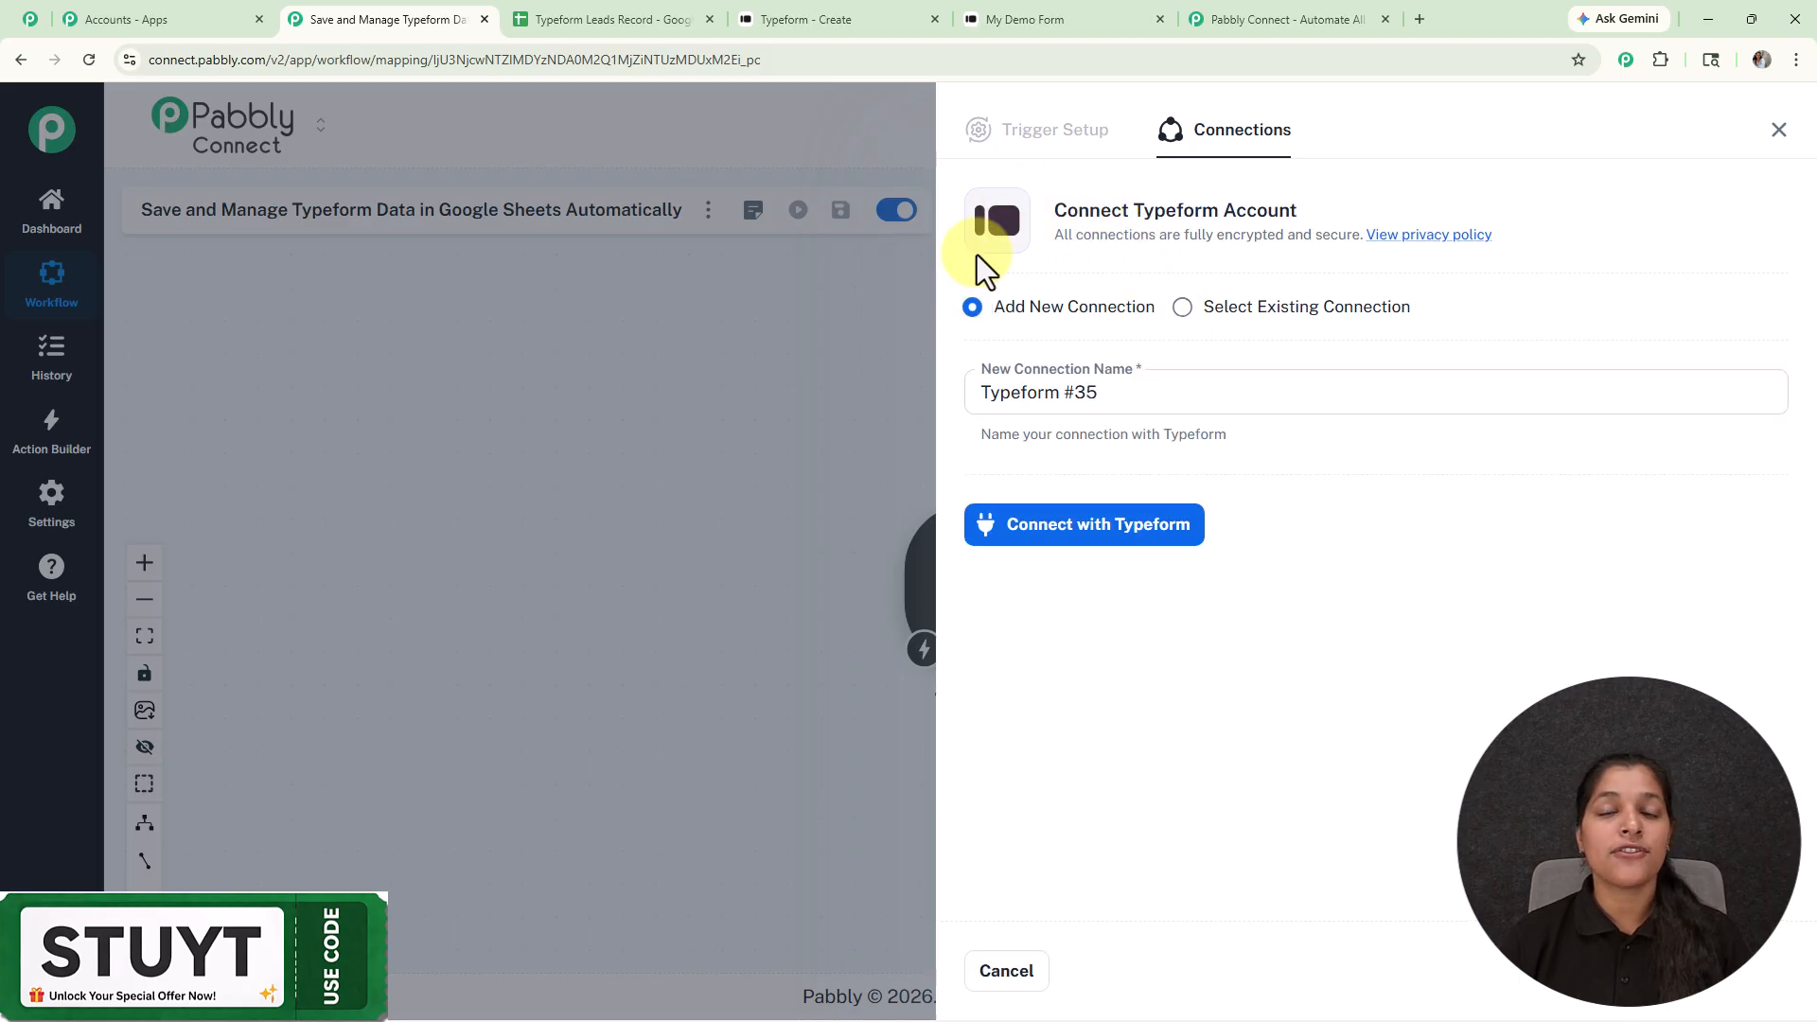
{"action": "left_click", "coordinate": [1168, 547]}
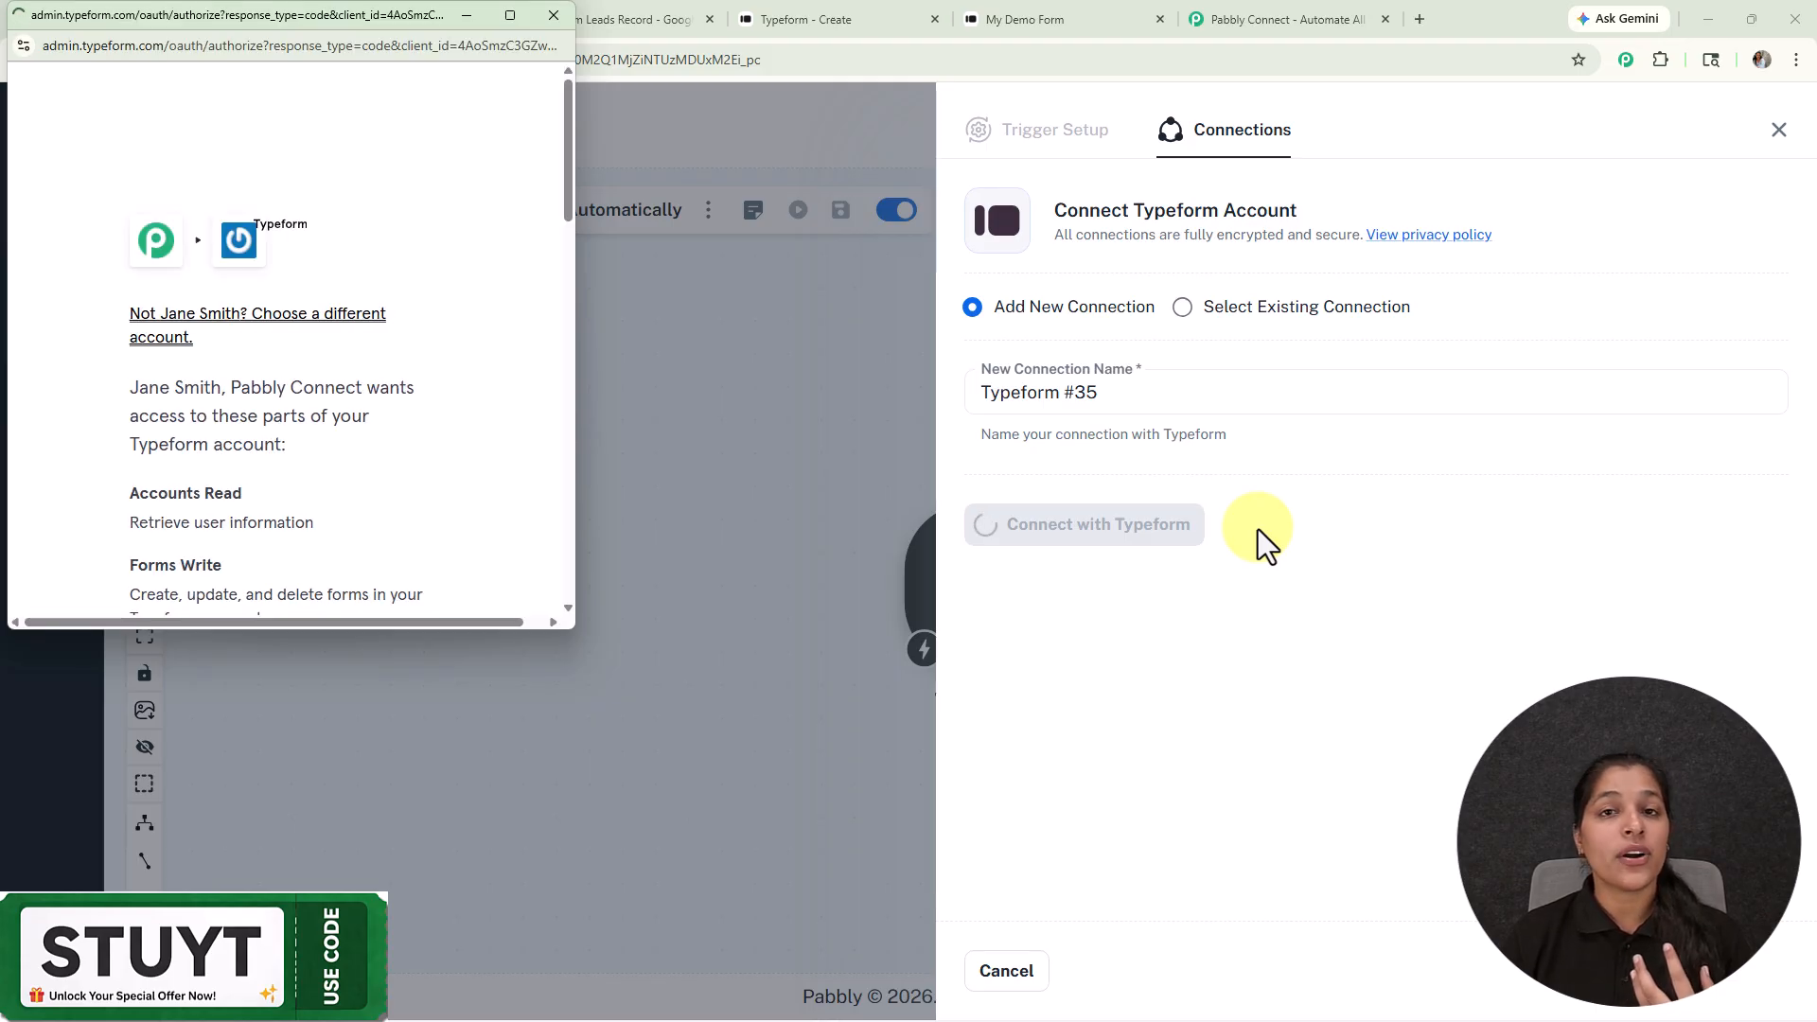
{"action": "scroll", "coordinate": [382, 357], "scroll_direction": "down", "scroll_amount": 15}
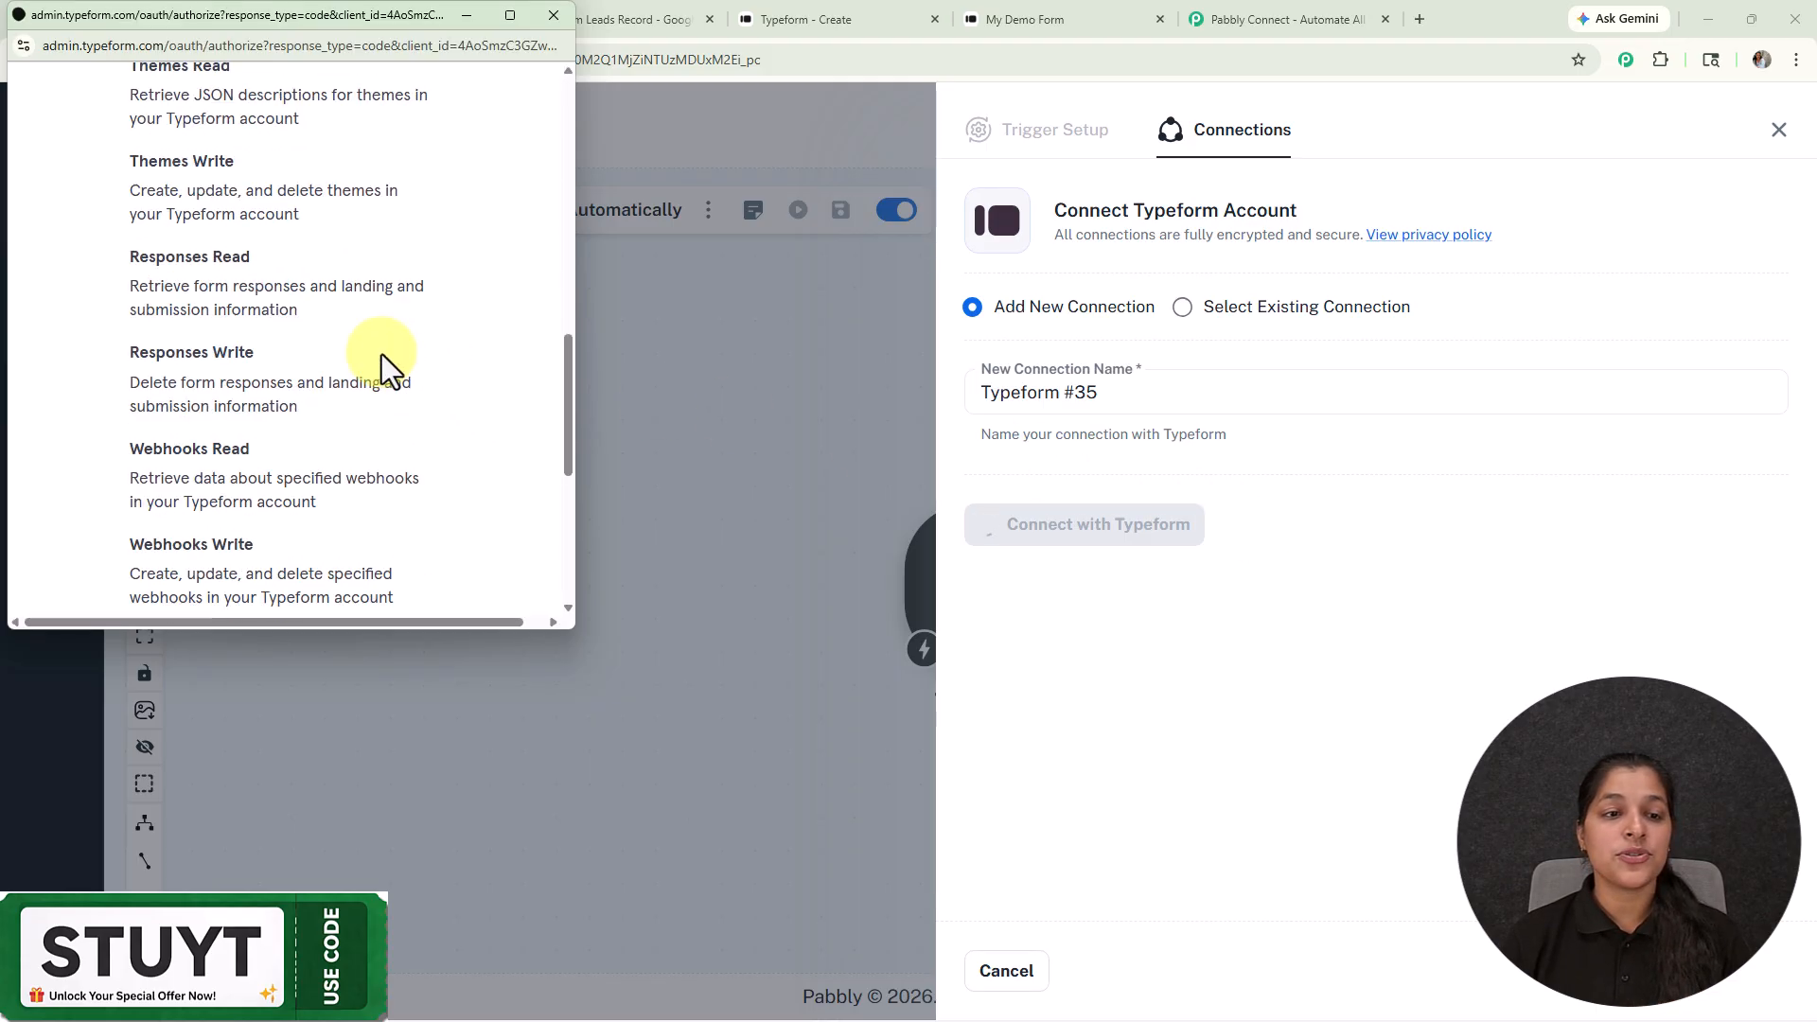
{"action": "left_click", "coordinate": [383, 369]}
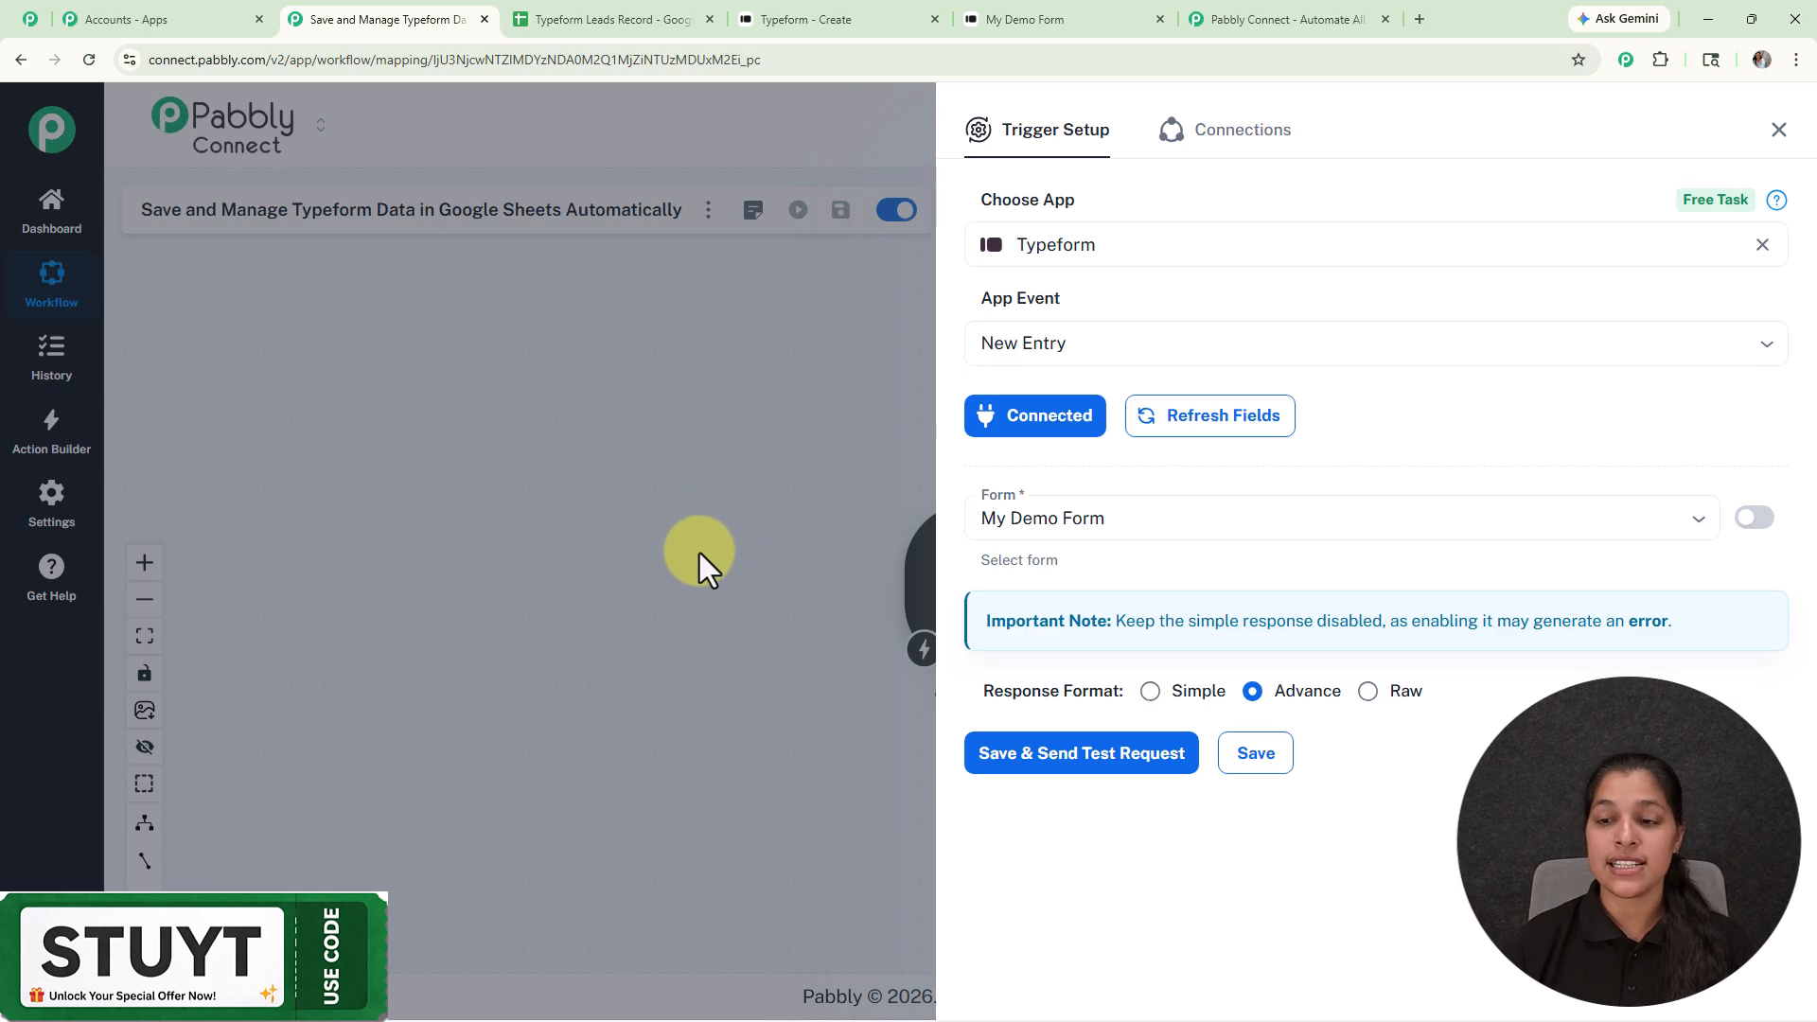
Step: Choose My Demo Form with Simple response format and send a test request
{"action": "left_click", "coordinate": [1696, 538]}
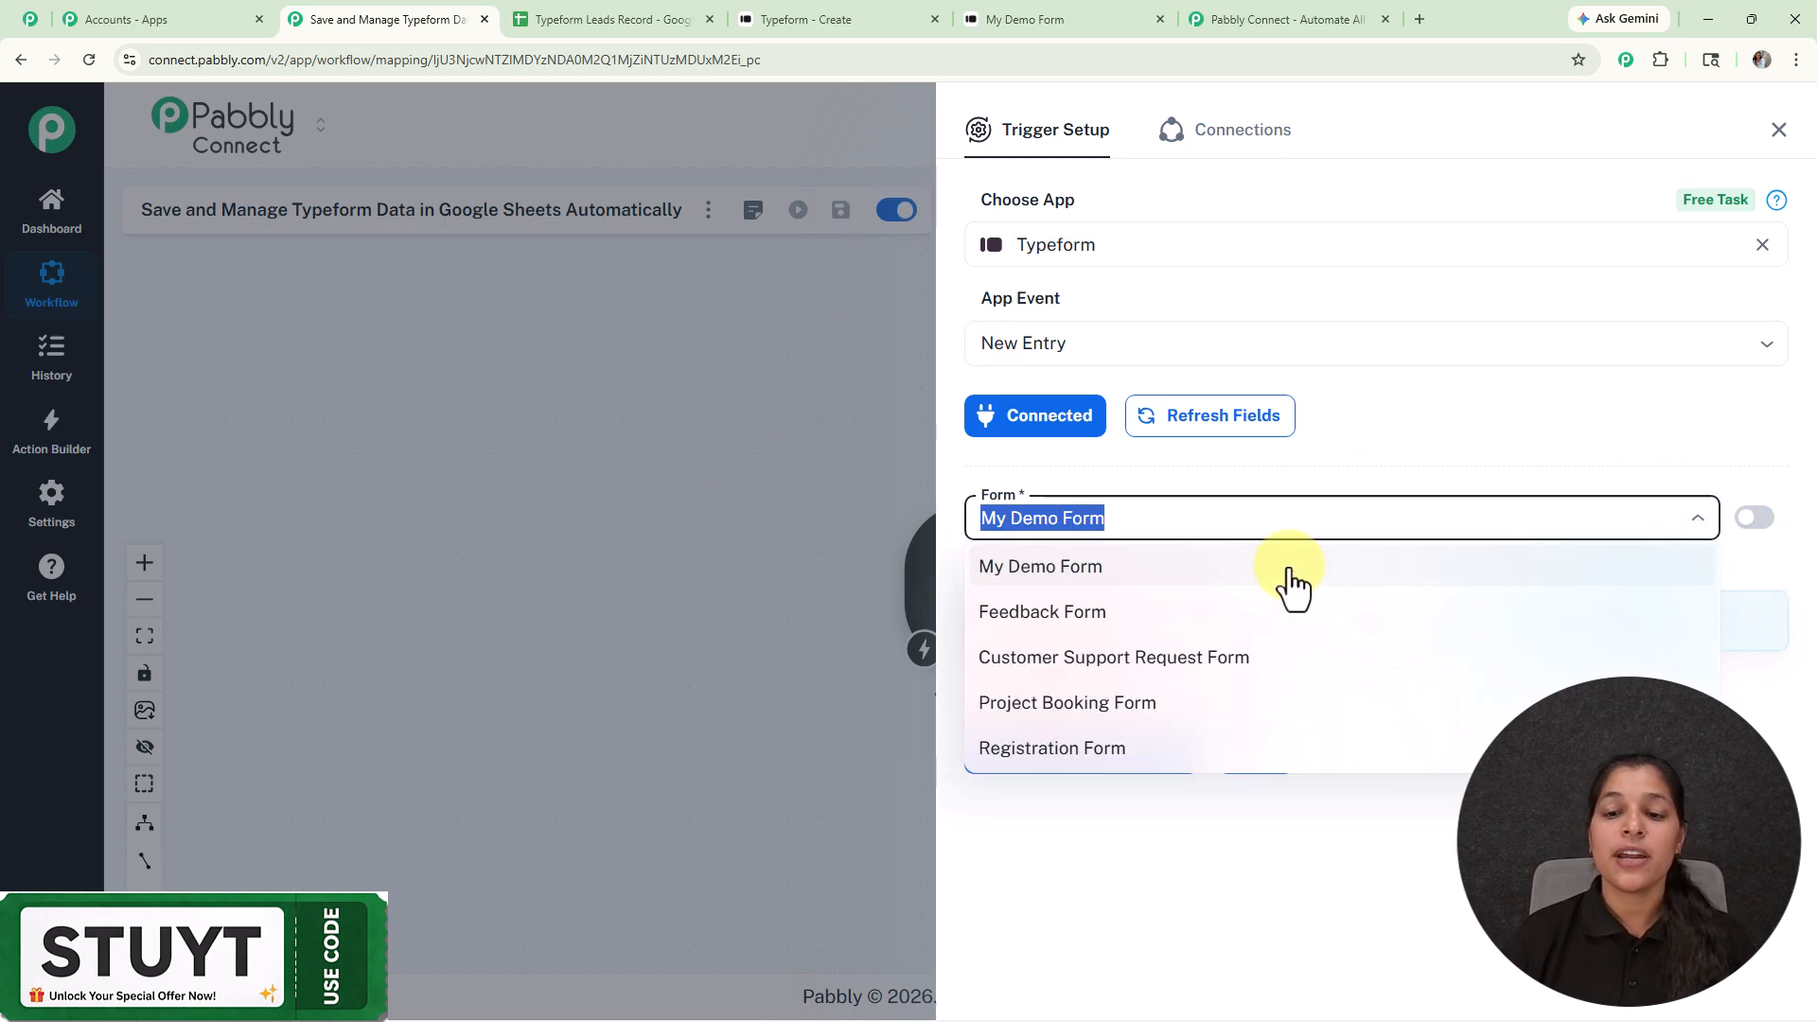
{"action": "left_click", "coordinate": [1491, 417]}
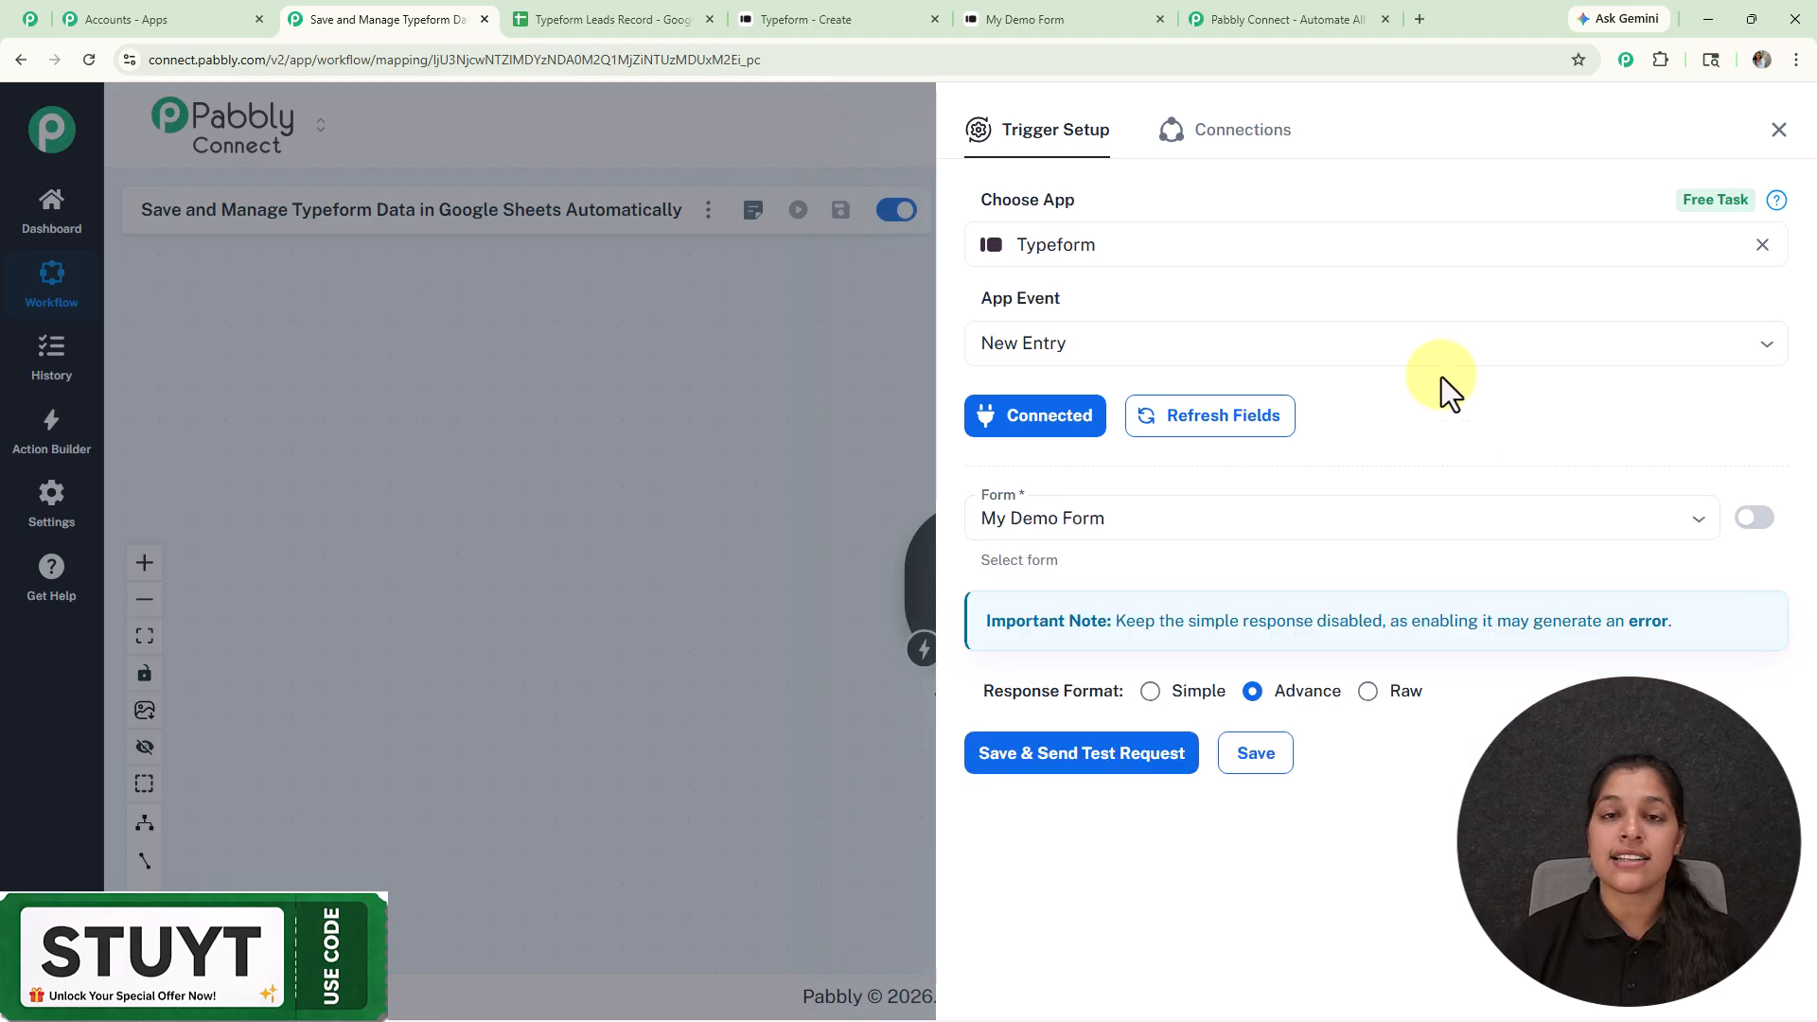
{"action": "left_click", "coordinate": [763, 18]}
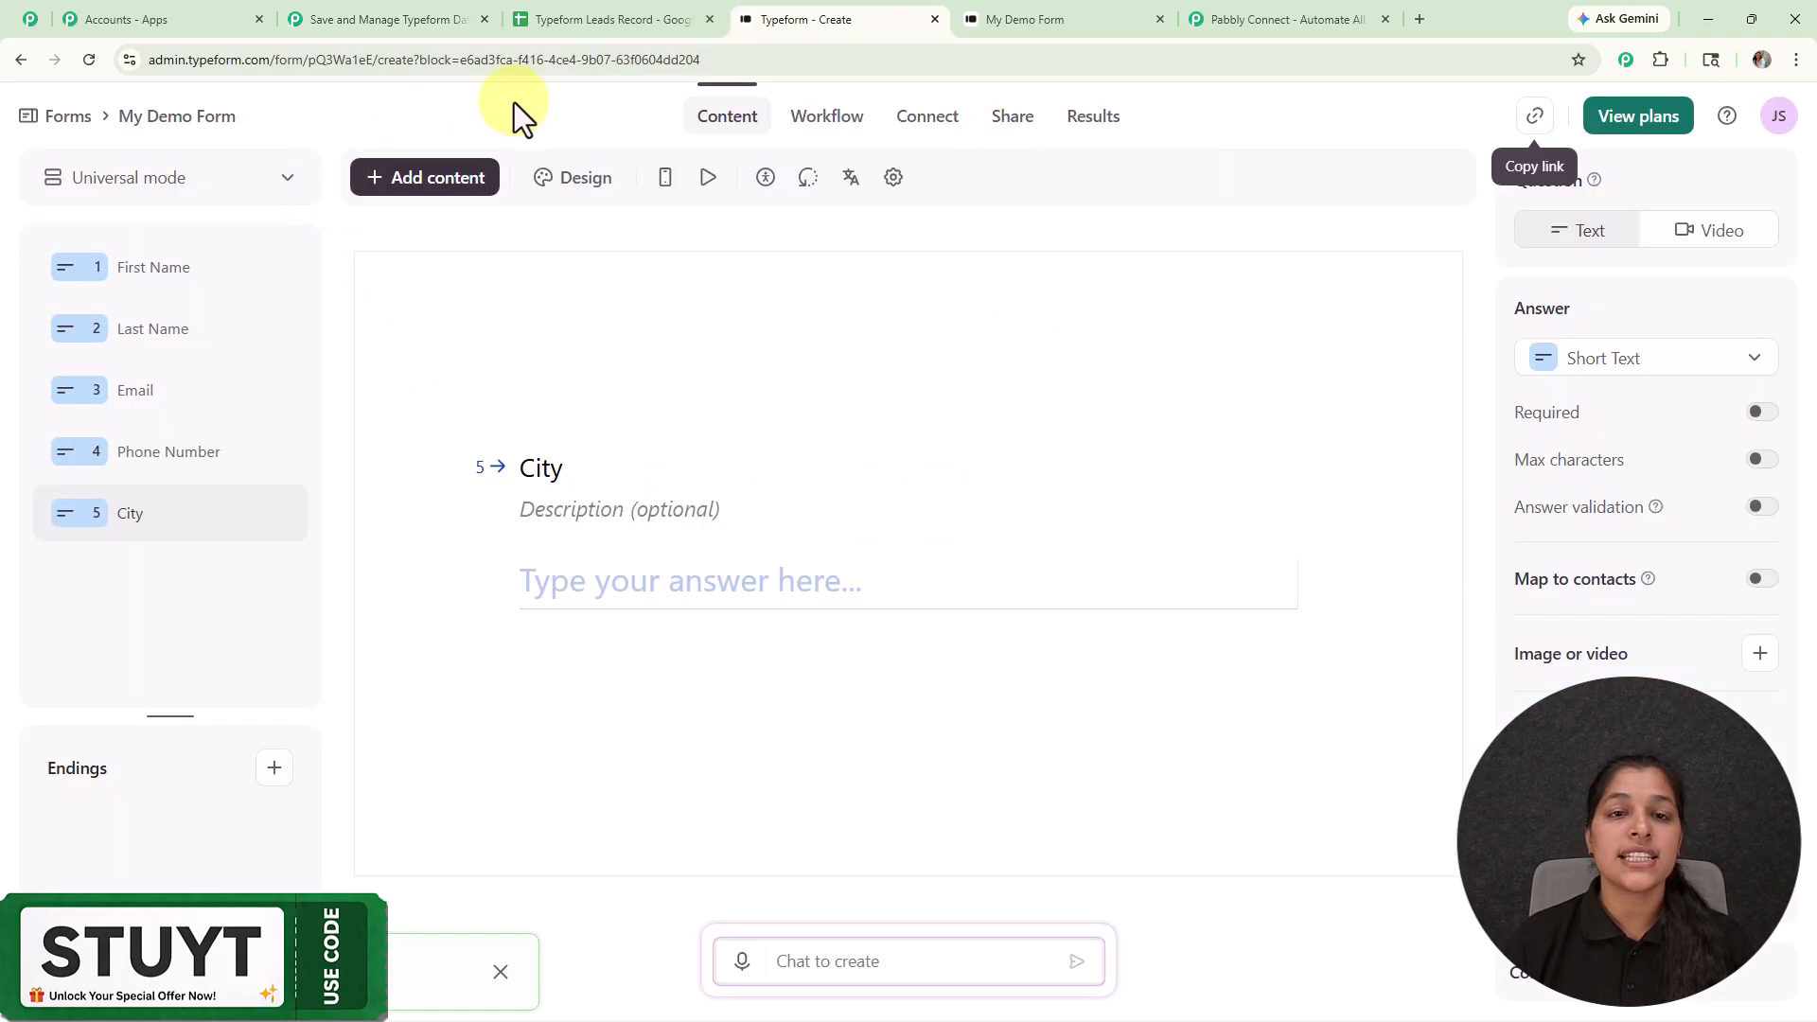
{"action": "left_click", "coordinate": [342, 20]}
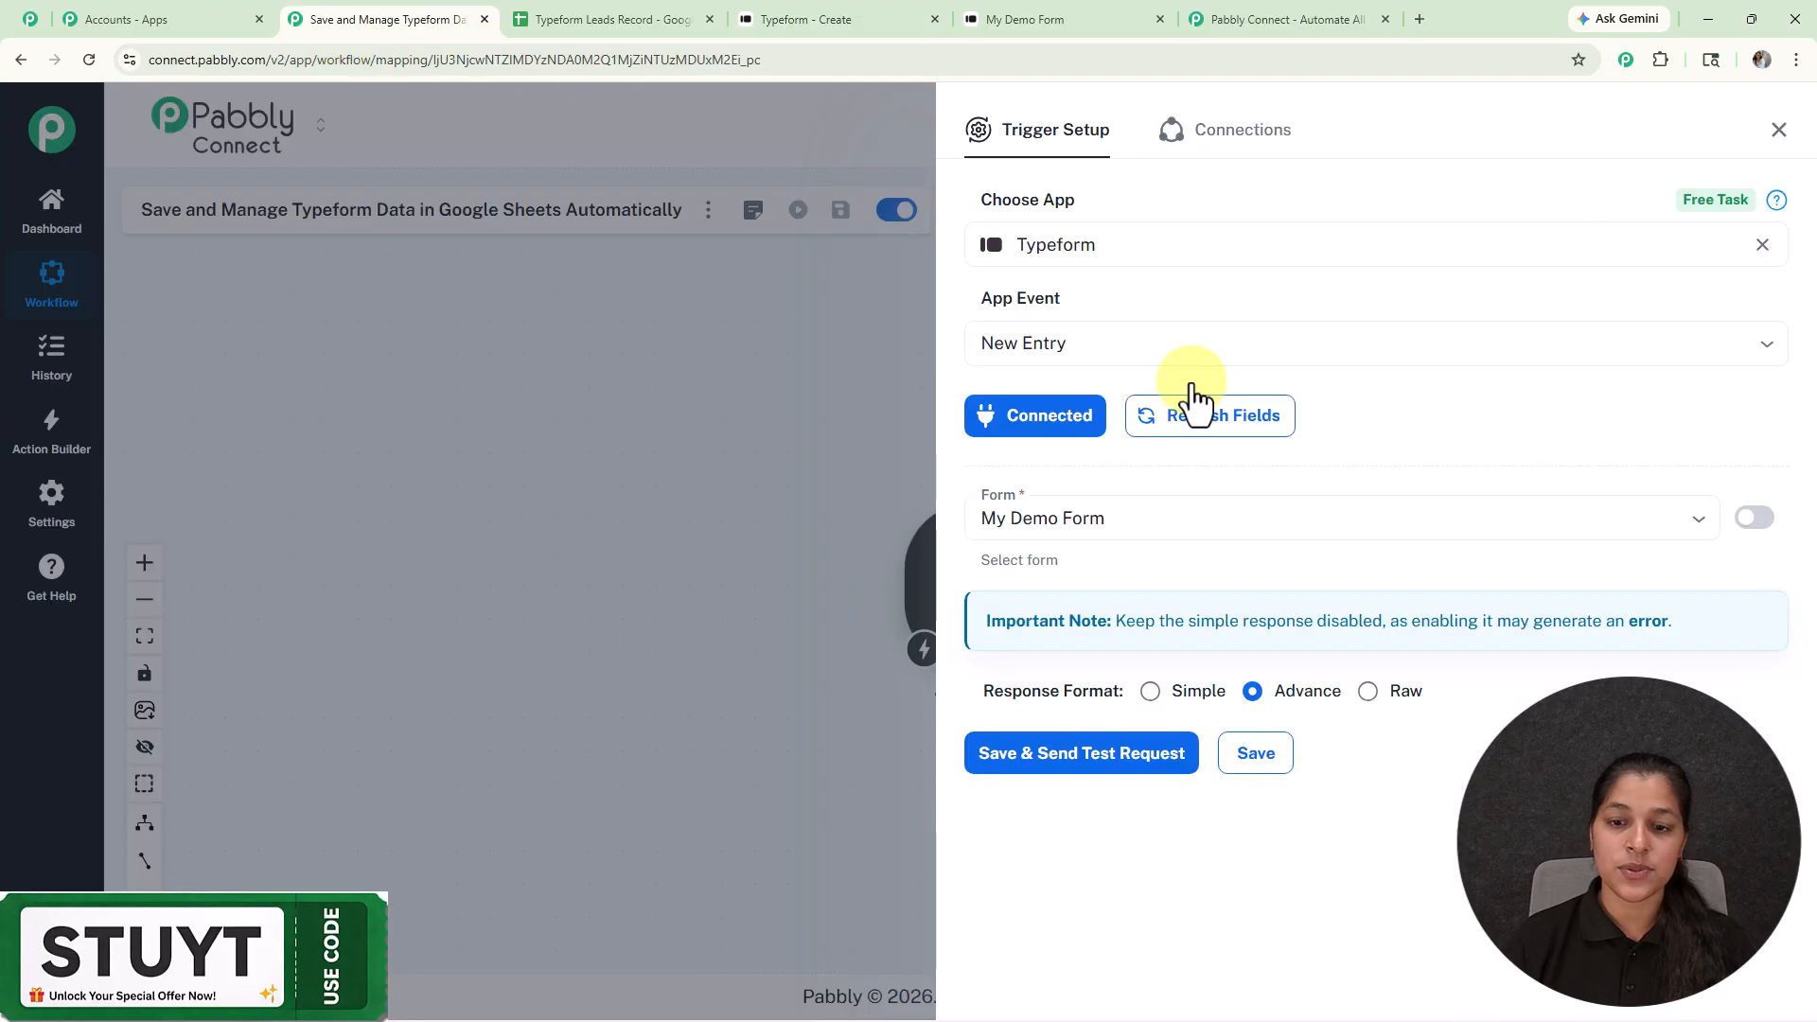
{"action": "left_click", "coordinate": [1150, 692]}
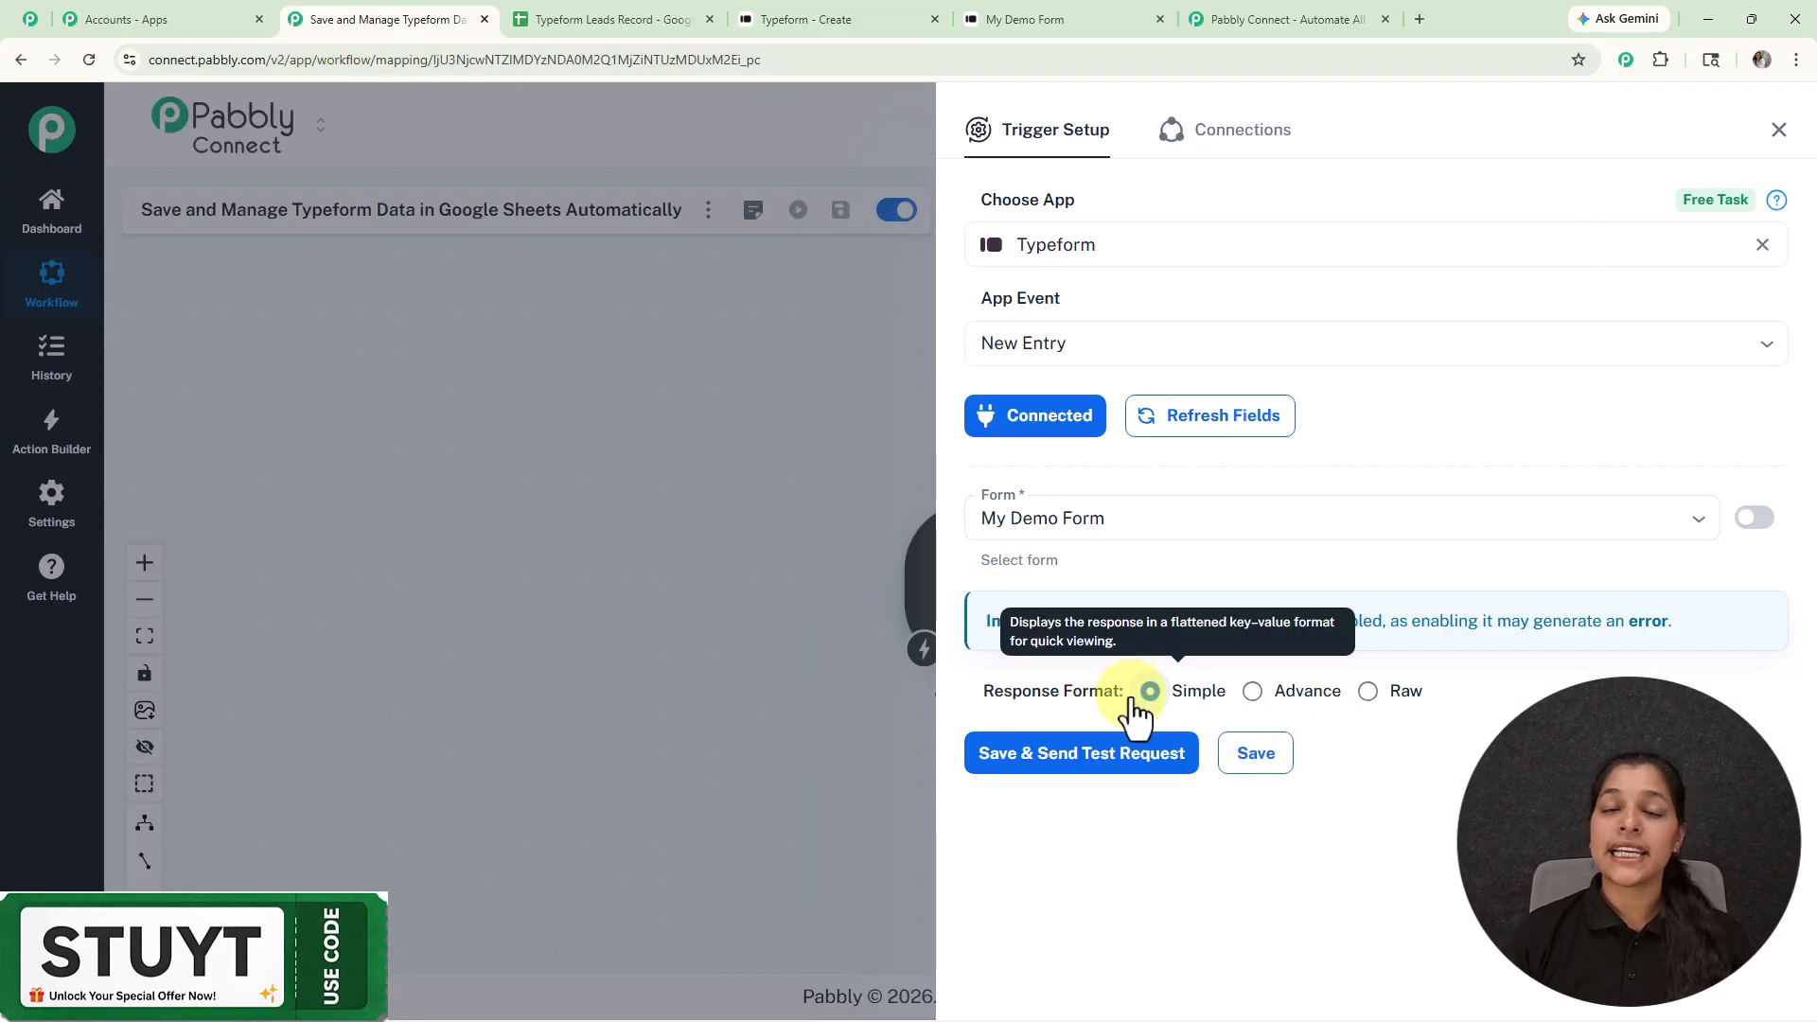
{"action": "left_click", "coordinate": [1116, 753]}
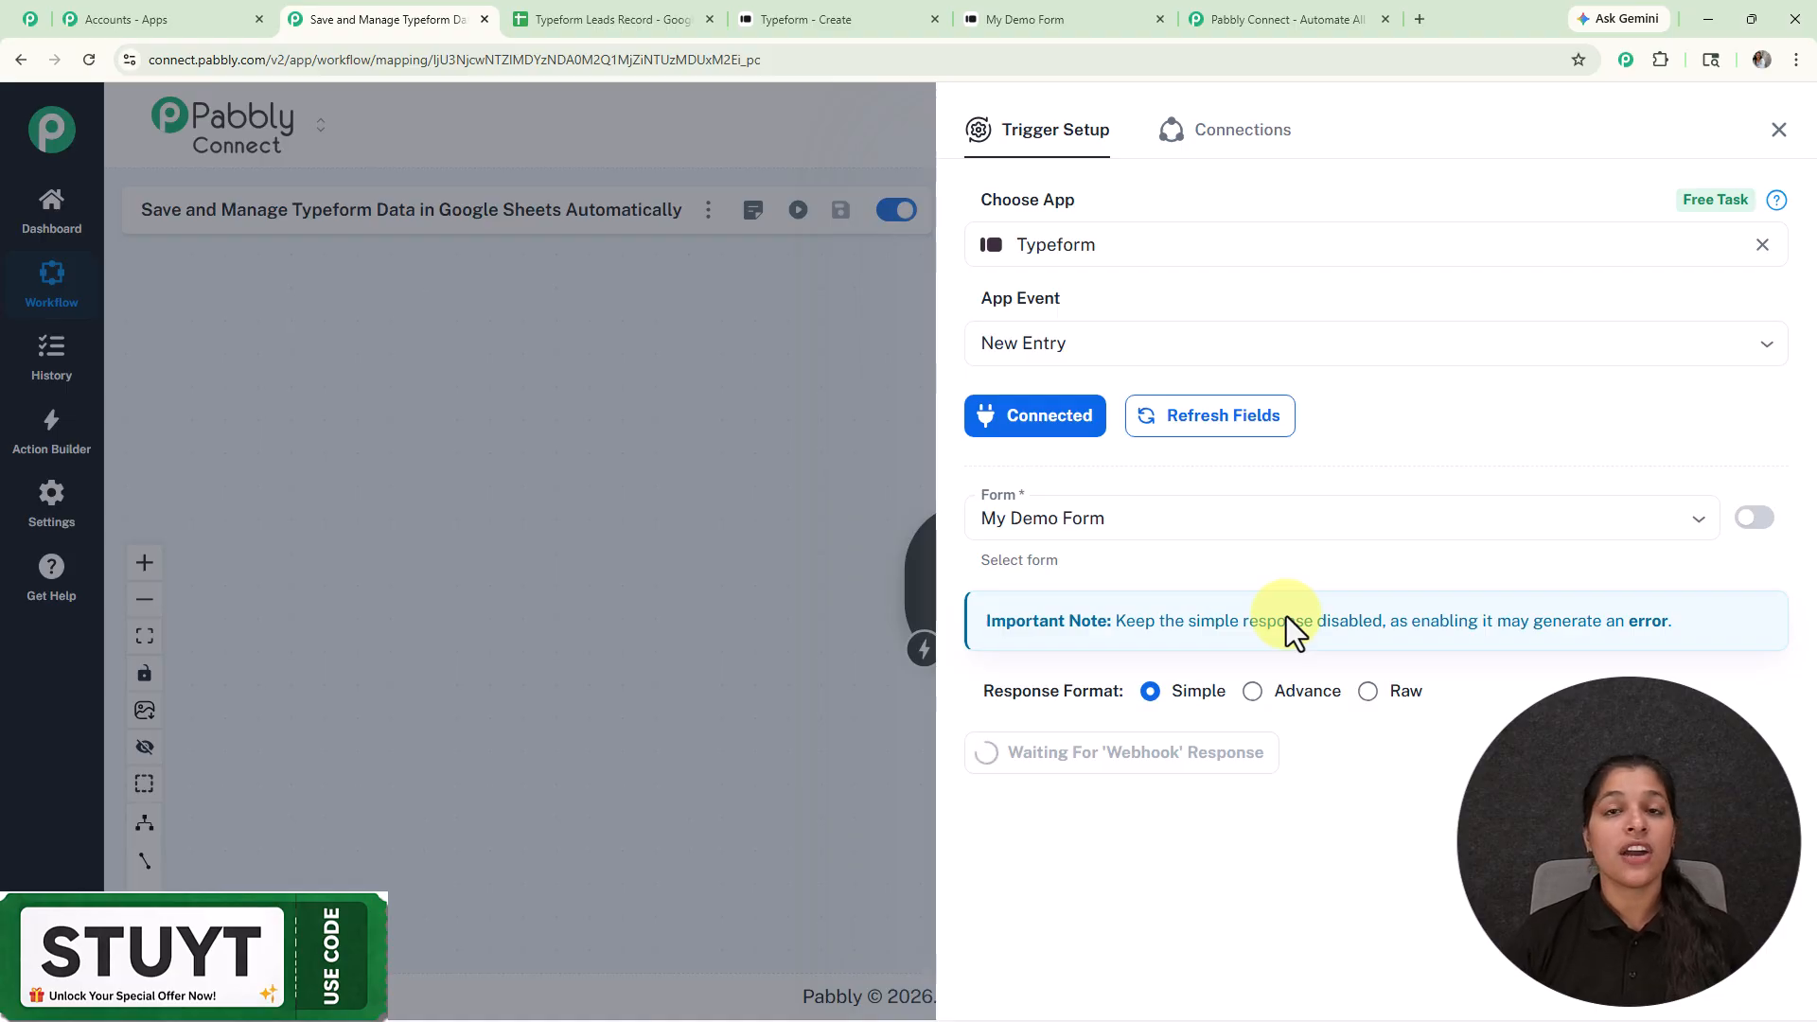
Step: Submit My Demo Form with a sample name, email, phone number and city Bhopal
{"action": "left_click", "coordinate": [1034, 13]}
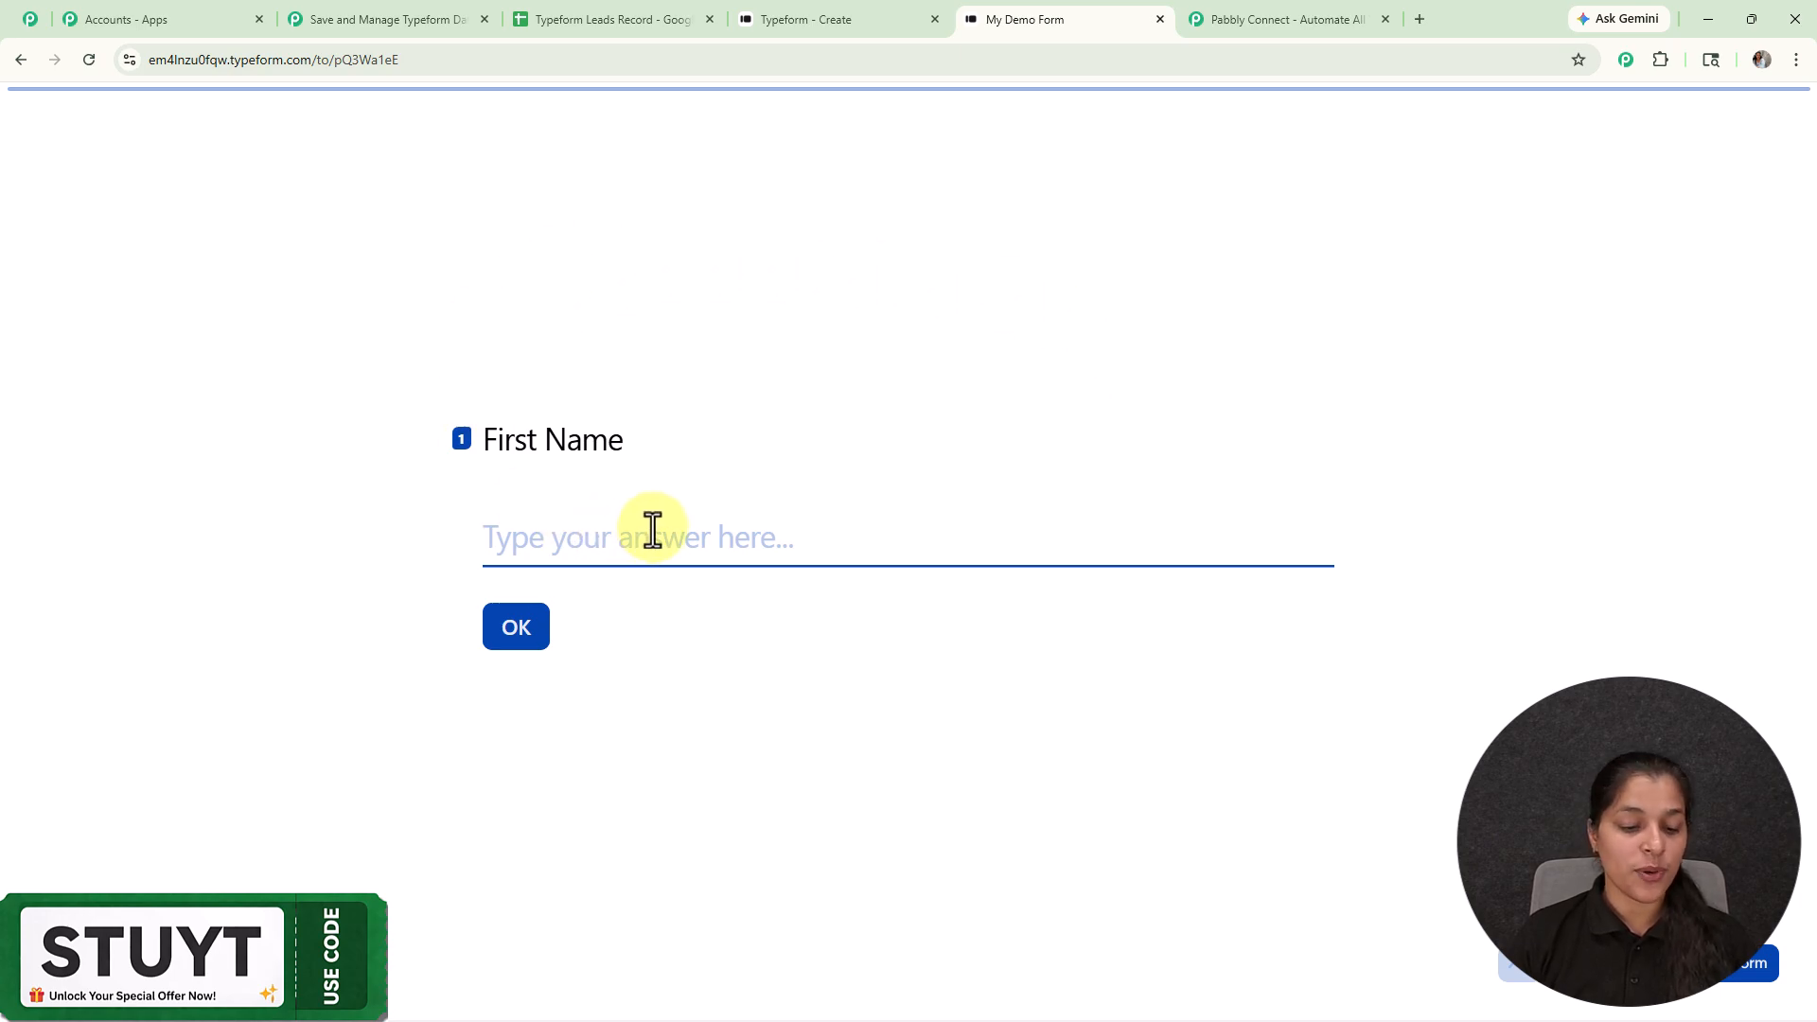
{"action": "type", "text": "S"}
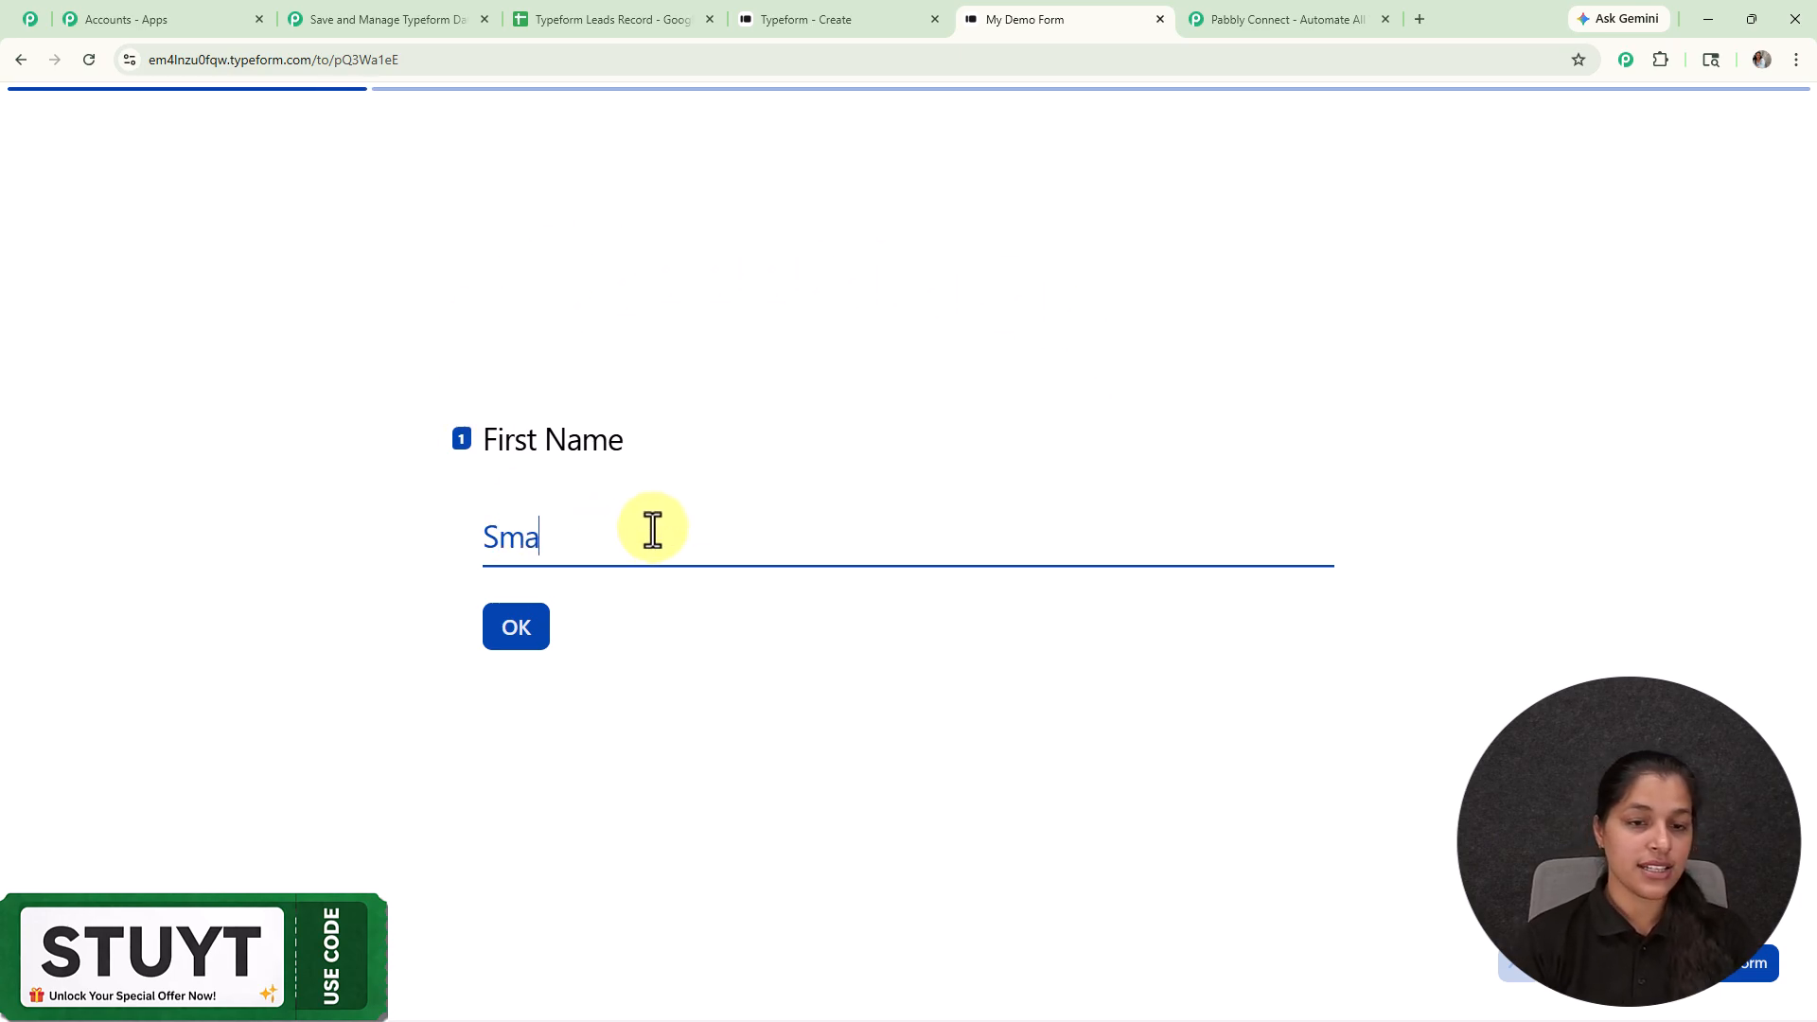
{"action": "type", "text": "ma"}
{"action": "key", "text": "Return"}
{"action": "key", "text": "Return"}
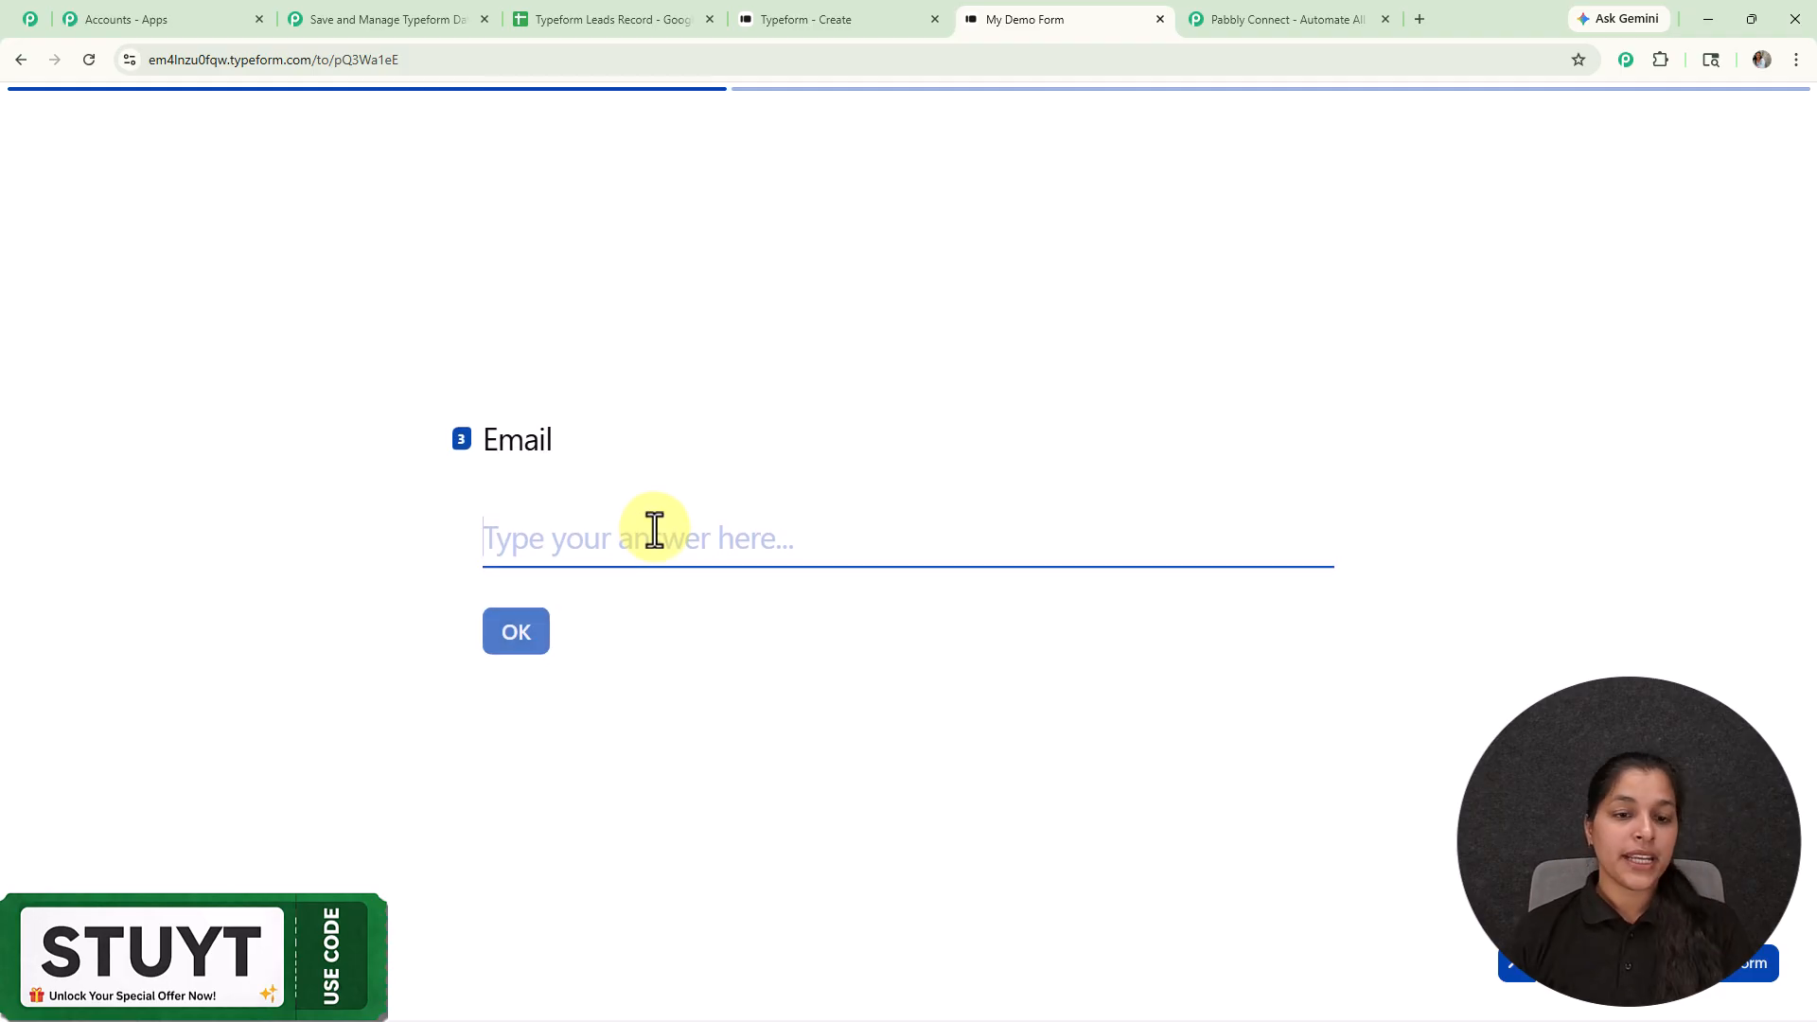
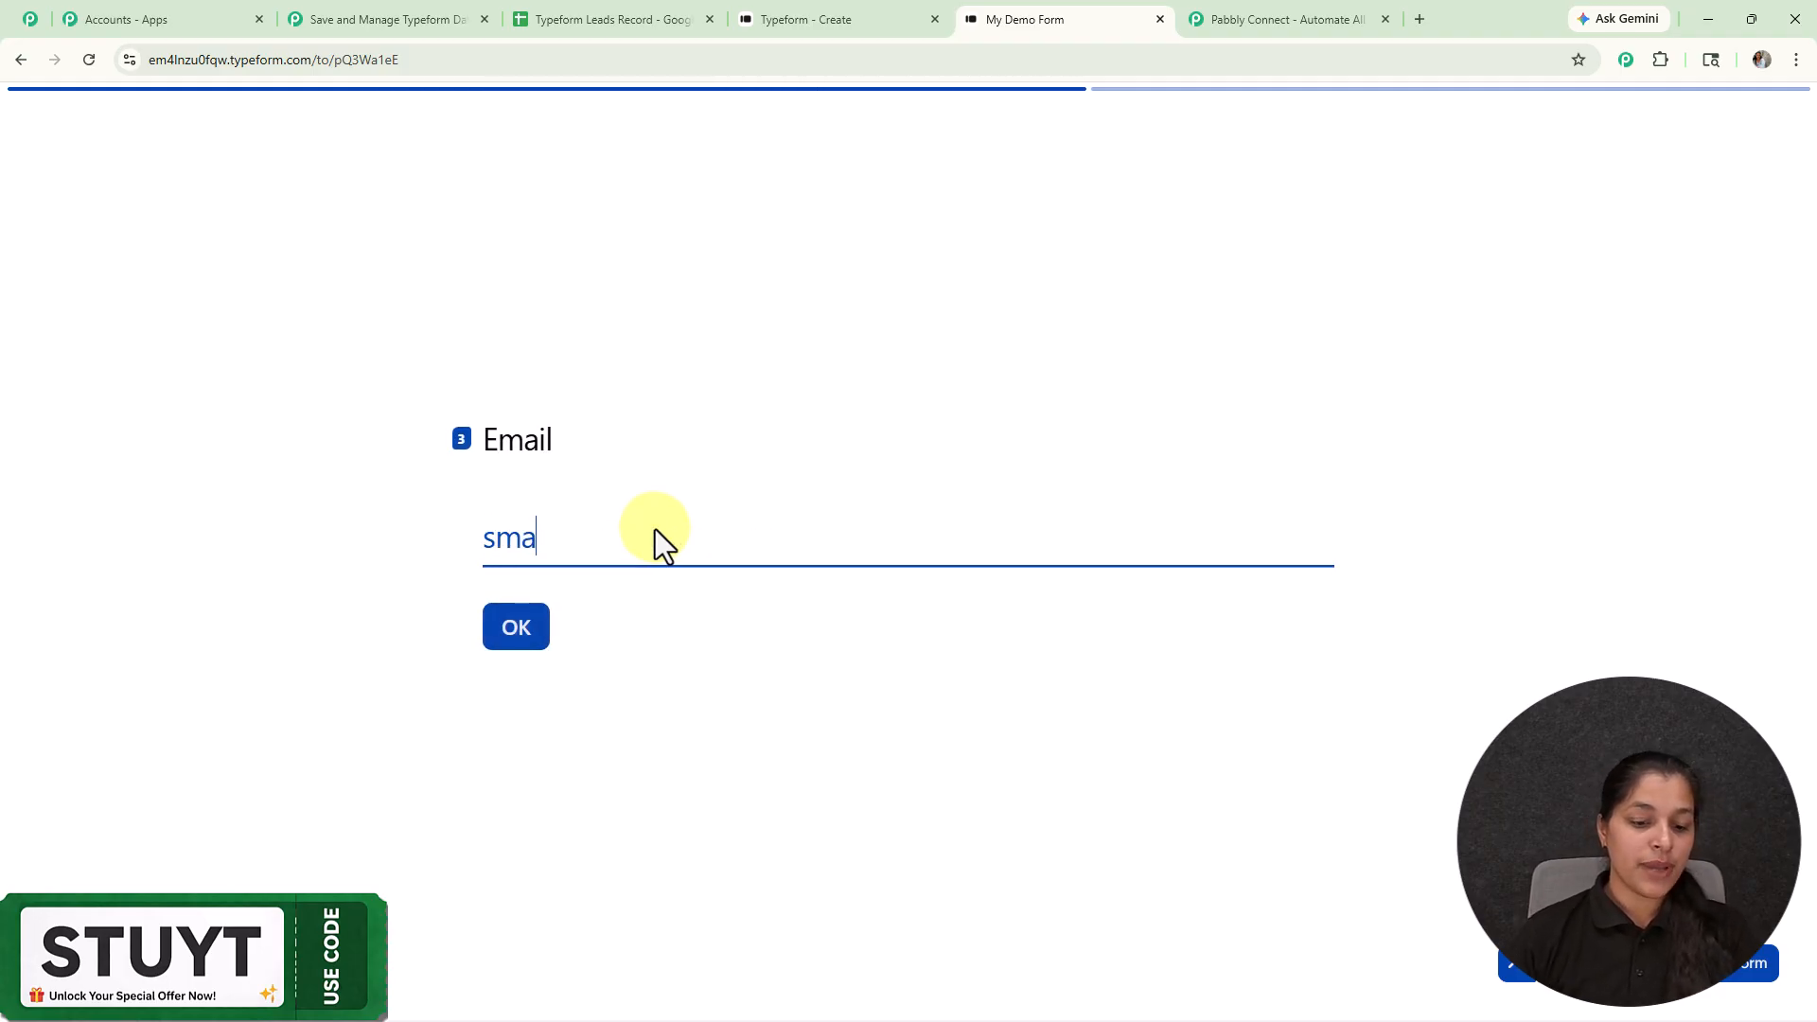
{"action": "key", "text": "Return"}
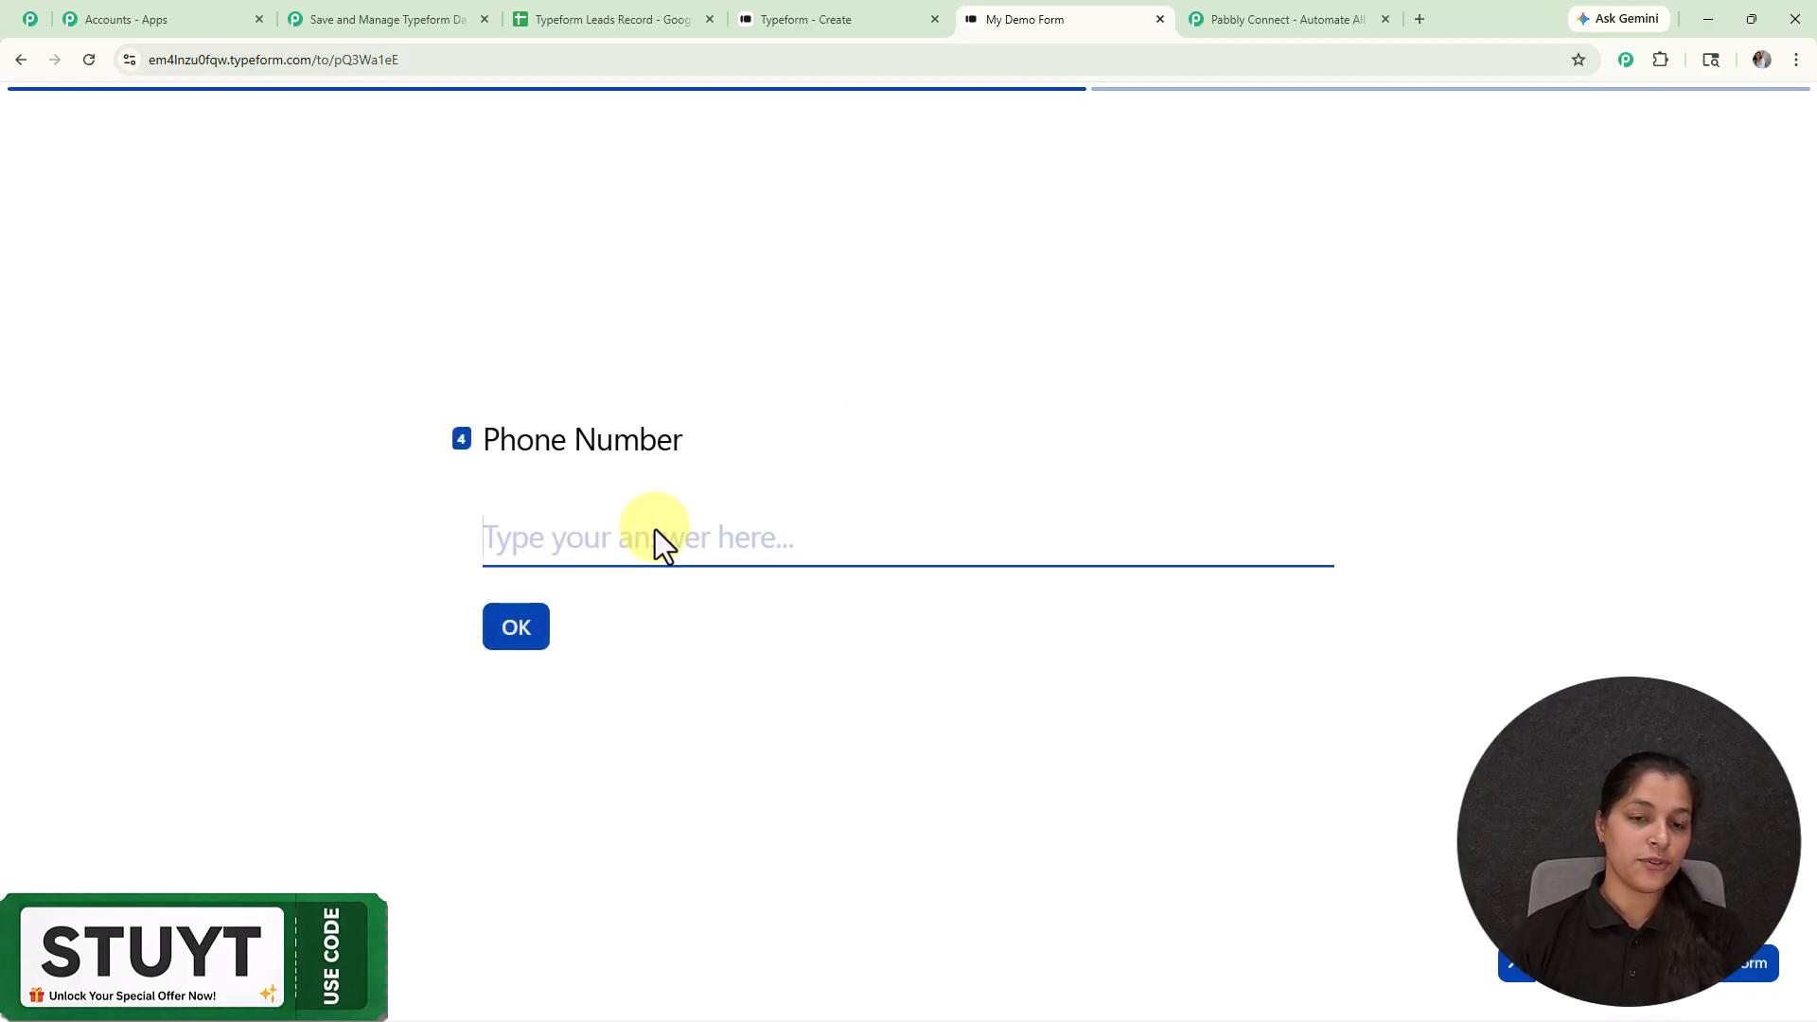
{"action": "type", "text": "777777"}
{"action": "key", "text": "Return"}
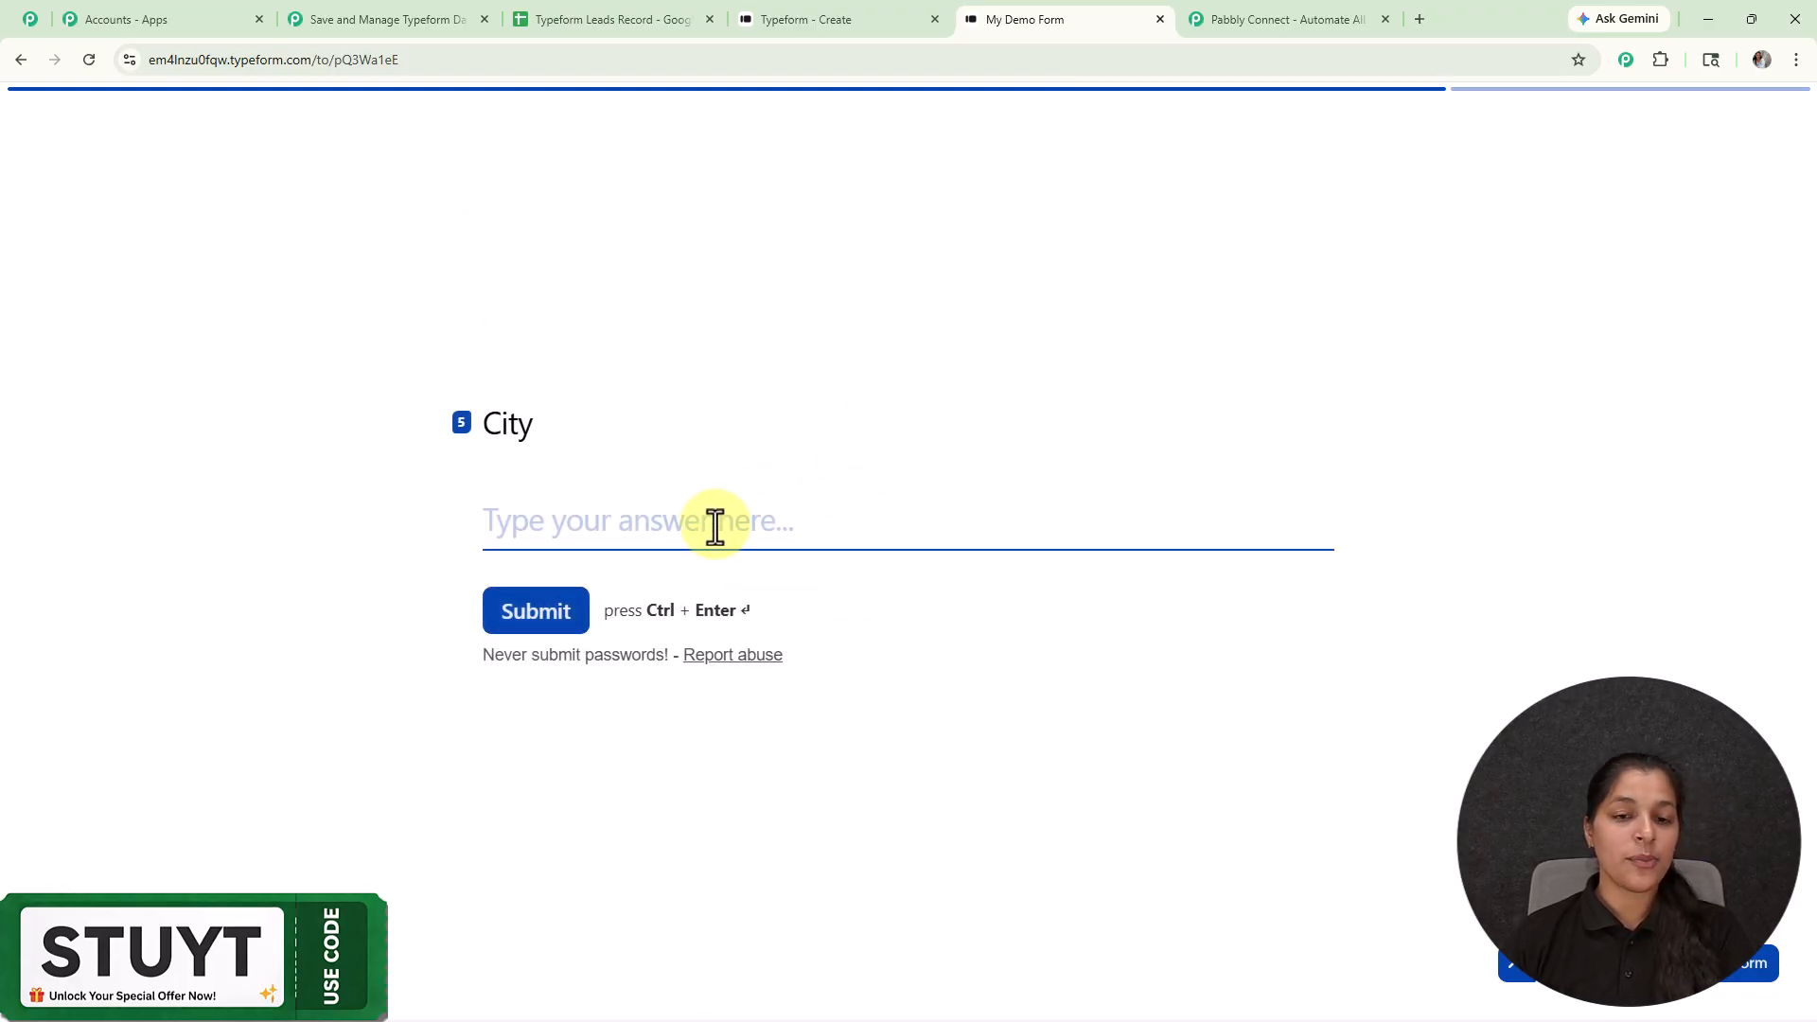
{"action": "type", "text": "Bho"}
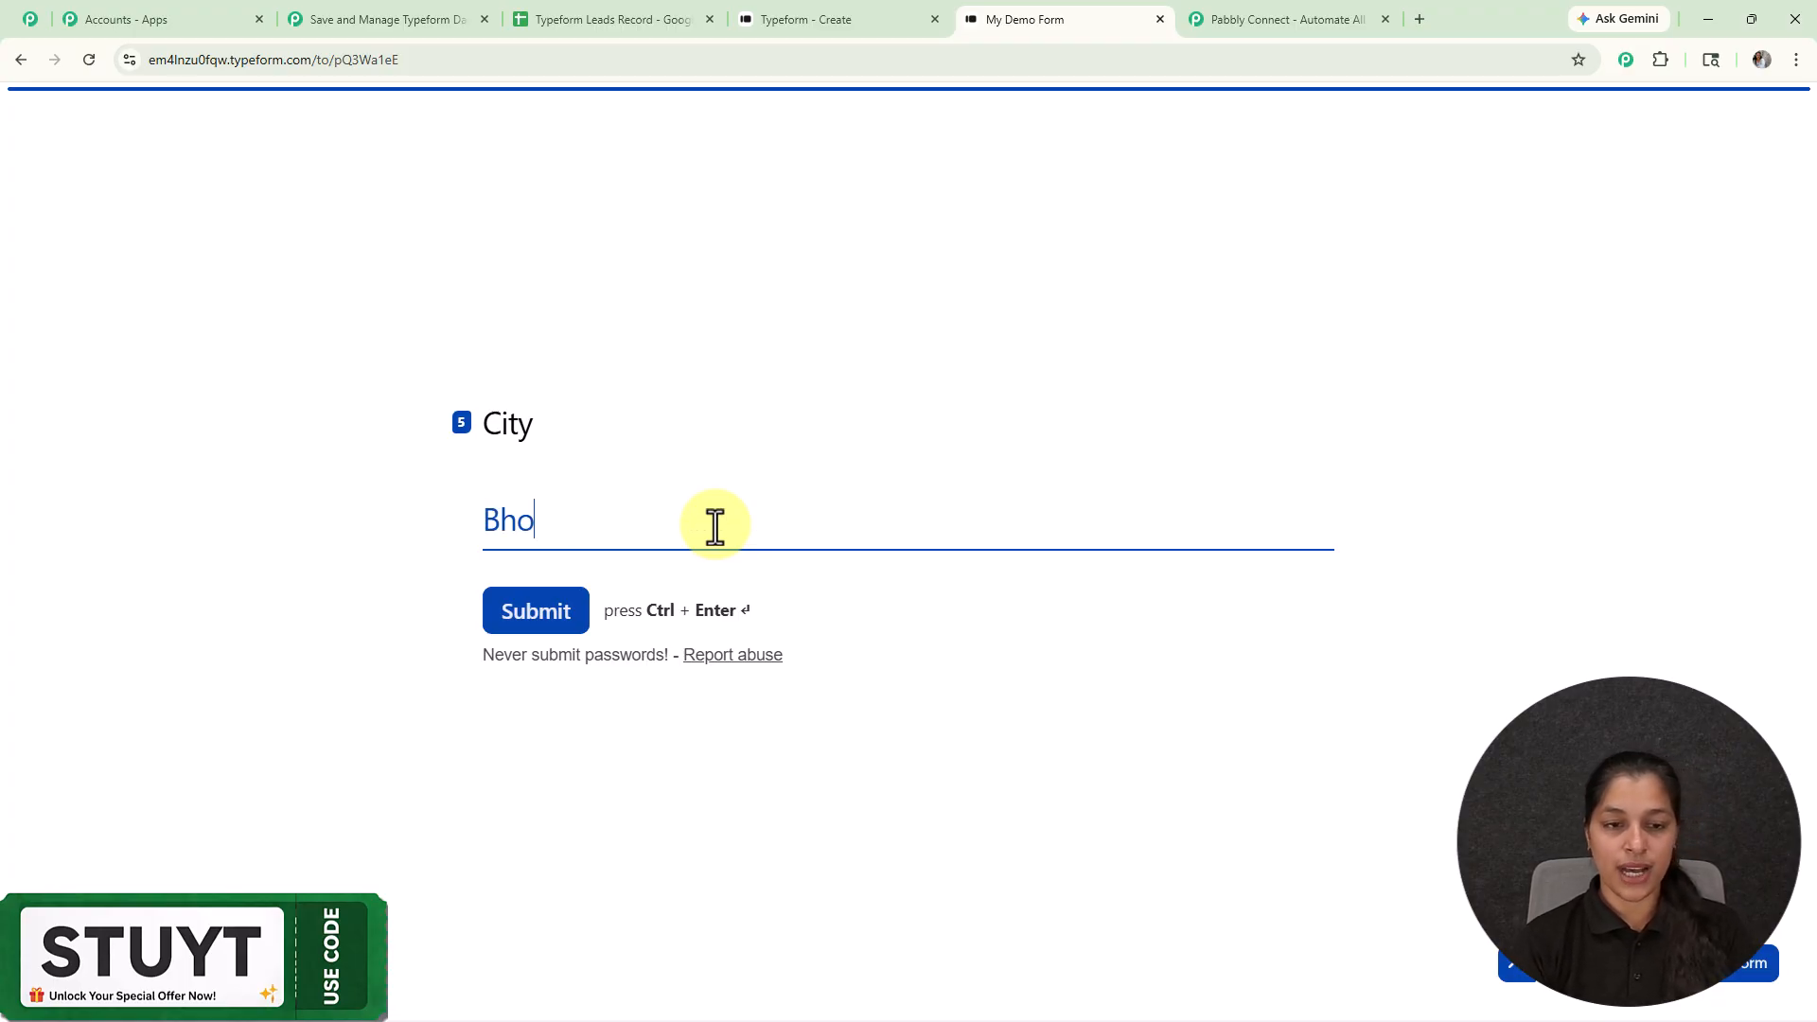
{"action": "type", "text": "pal"}
{"action": "left_click", "coordinate": [532, 620]}
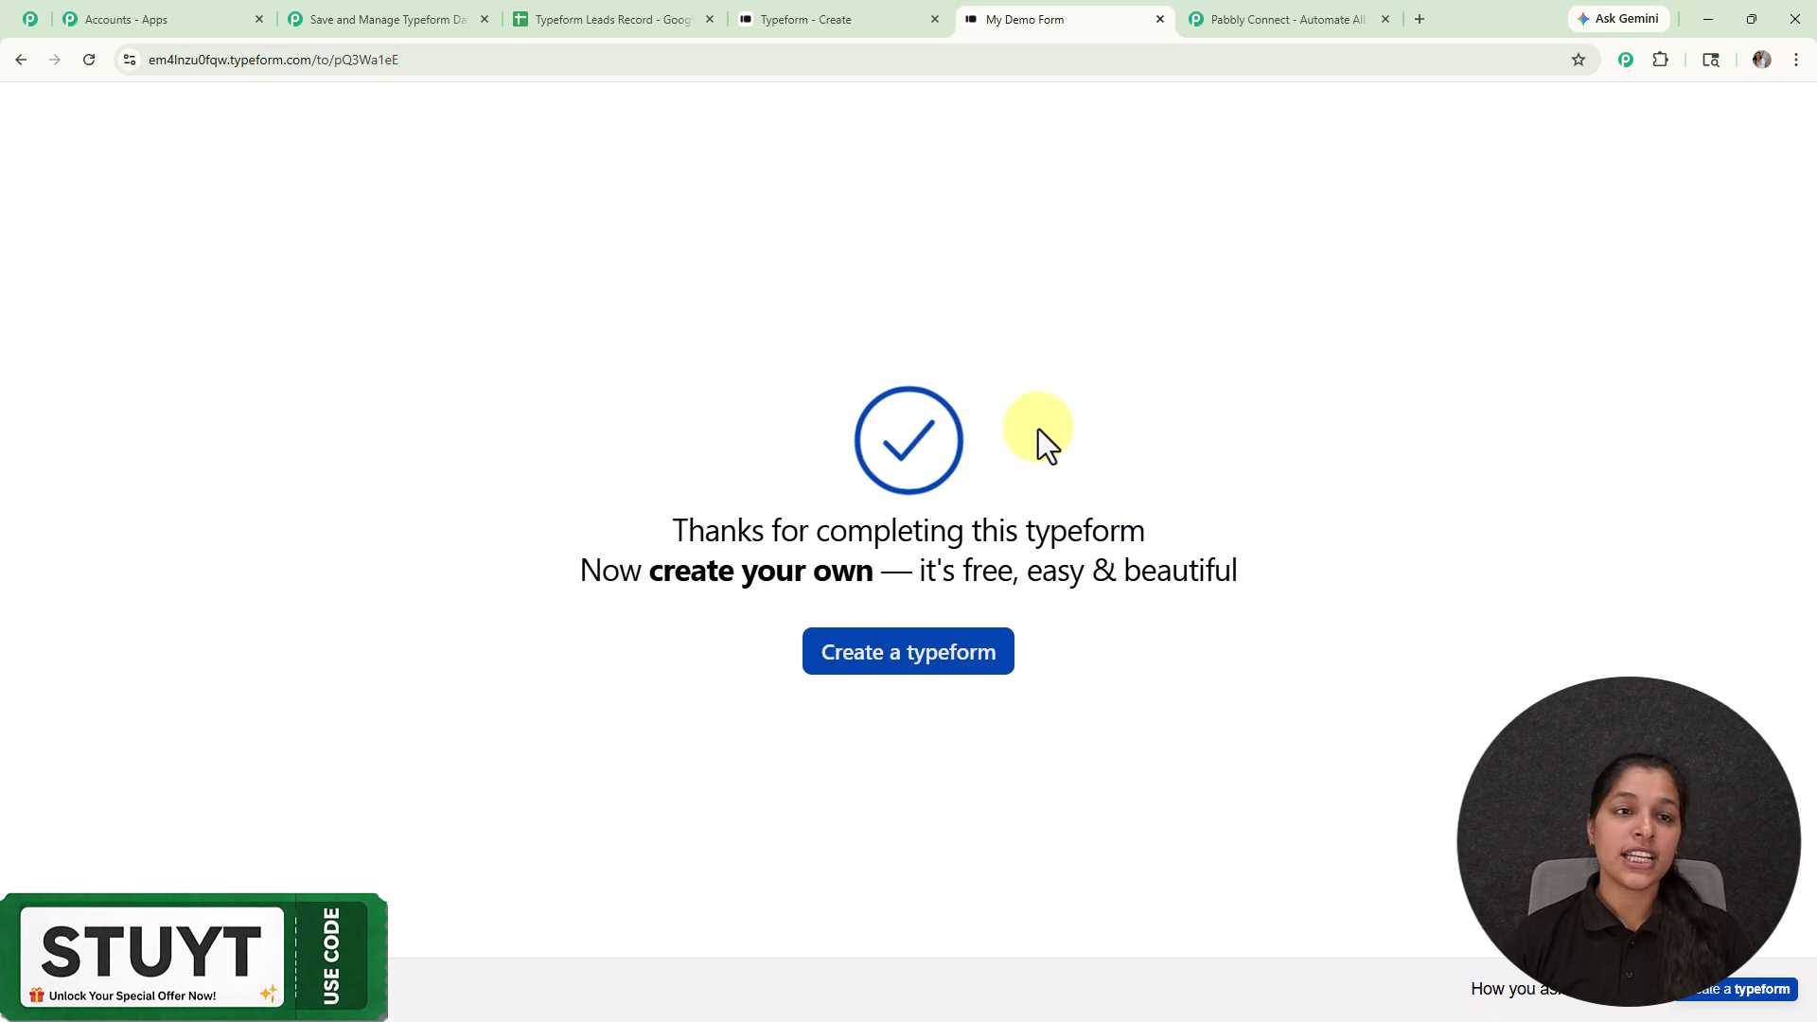
{"action": "left_click", "coordinate": [337, 5]}
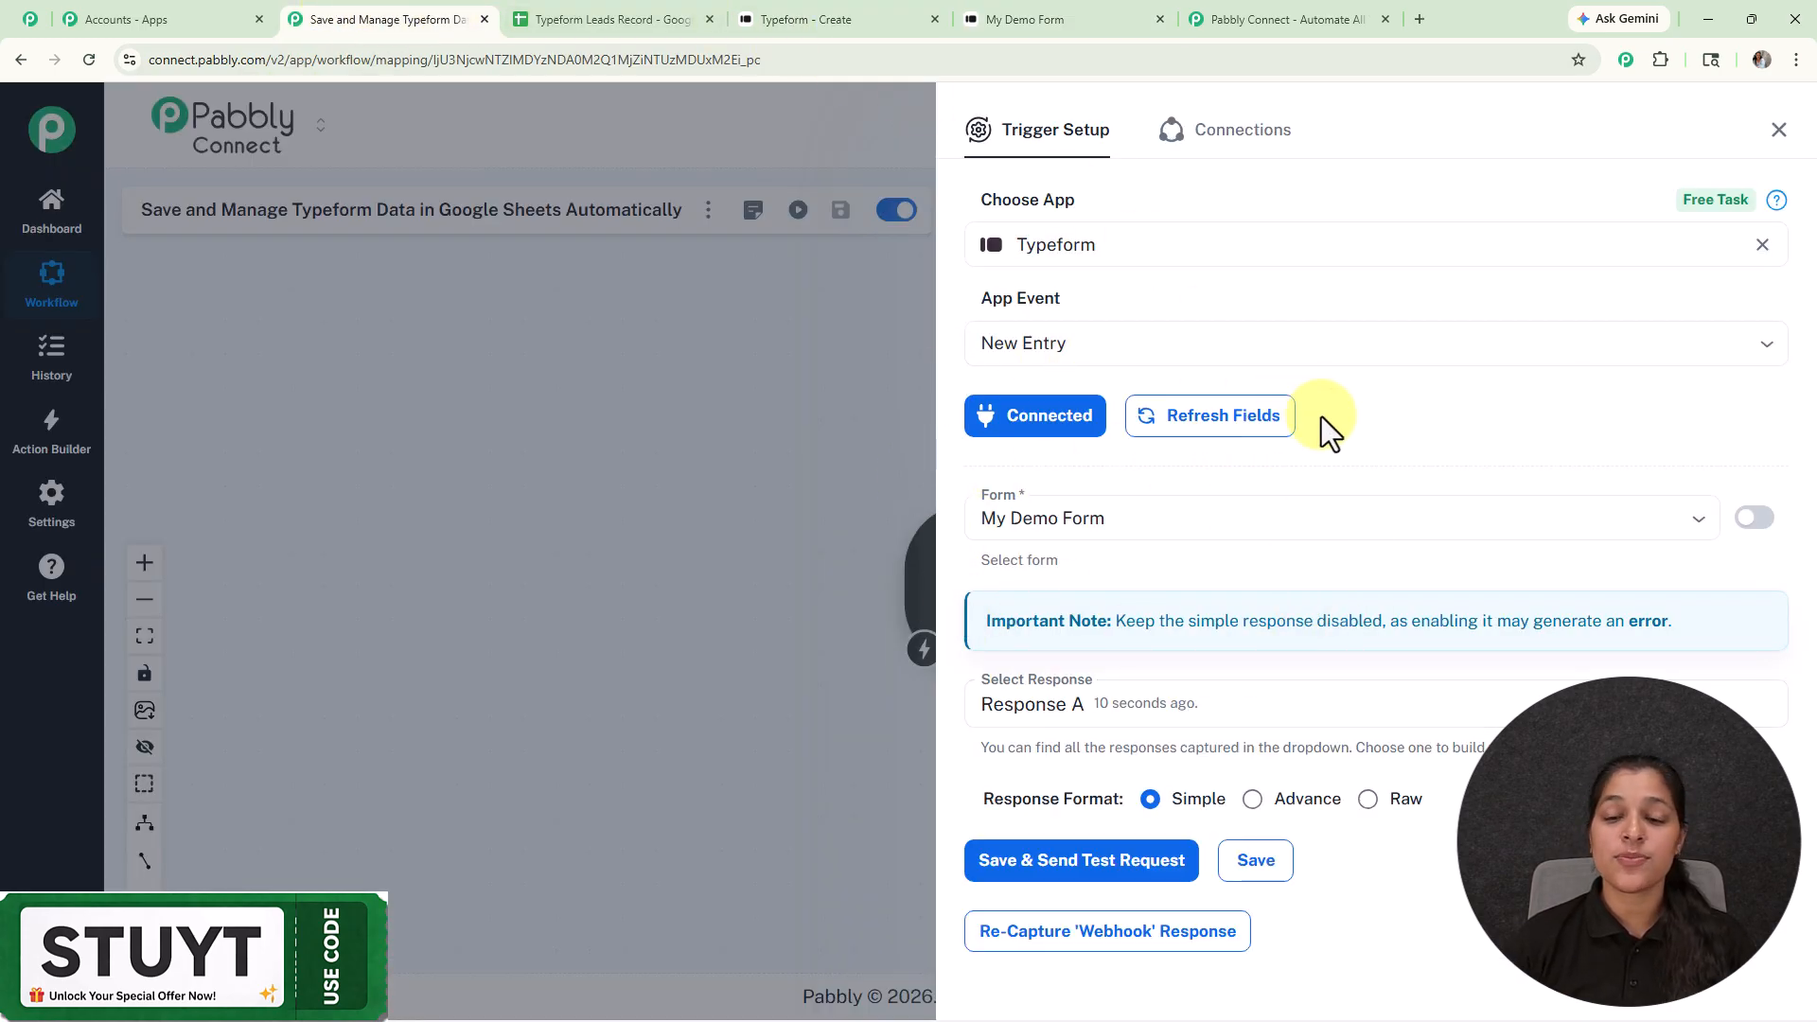
Step: Scroll through the Response Received fields captured from the Typeform submission
{"action": "scroll", "coordinate": [1321, 417], "scroll_direction": "down", "scroll_amount": 7}
{"action": "scroll", "coordinate": [1322, 463], "scroll_direction": "down", "scroll_amount": 6}
{"action": "scroll", "coordinate": [1368, 634], "scroll_direction": "down", "scroll_amount": 20}
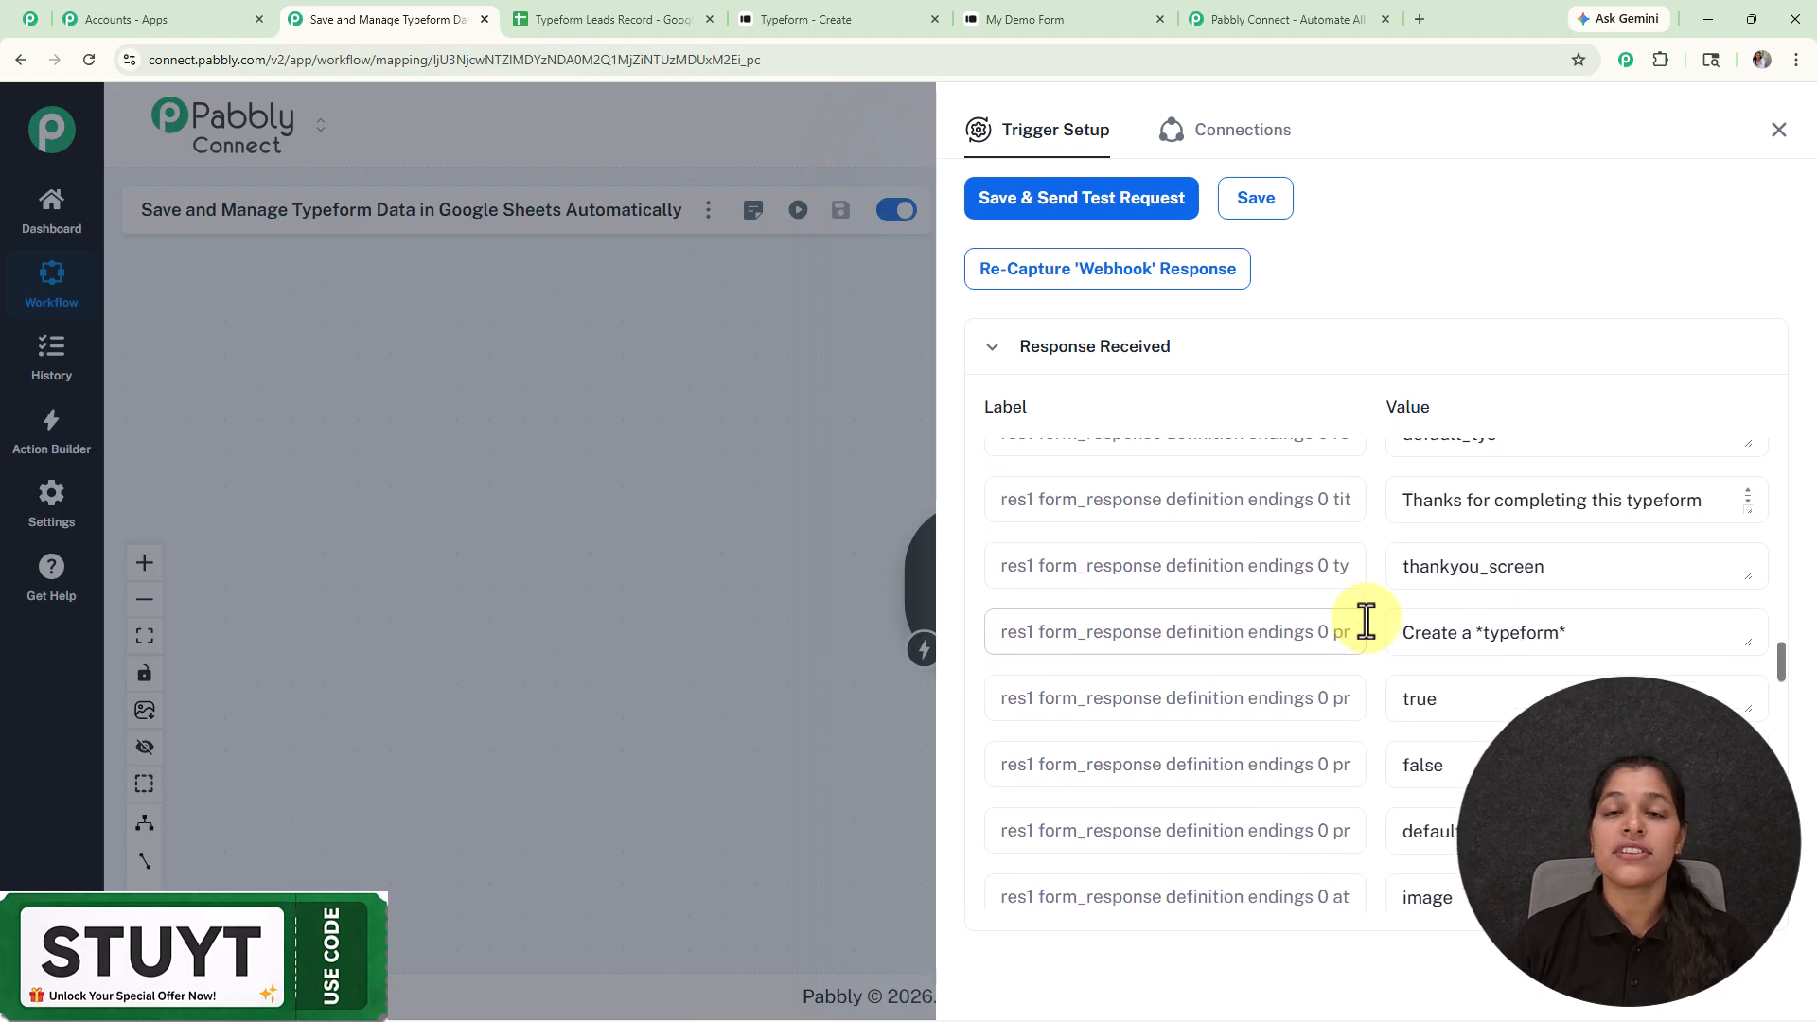
{"action": "scroll", "coordinate": [1366, 622], "scroll_direction": "down", "scroll_amount": 12}
{"action": "scroll", "coordinate": [1366, 620], "scroll_direction": "down", "scroll_amount": 5}
{"action": "scroll", "coordinate": [1367, 621], "scroll_direction": "up", "scroll_amount": 8}
{"action": "scroll", "coordinate": [1506, 689], "scroll_direction": "down", "scroll_amount": 10}
{"action": "scroll", "coordinate": [1476, 610], "scroll_direction": "down", "scroll_amount": 8}
{"action": "scroll", "coordinate": [1477, 597], "scroll_direction": "up", "scroll_amount": 4}
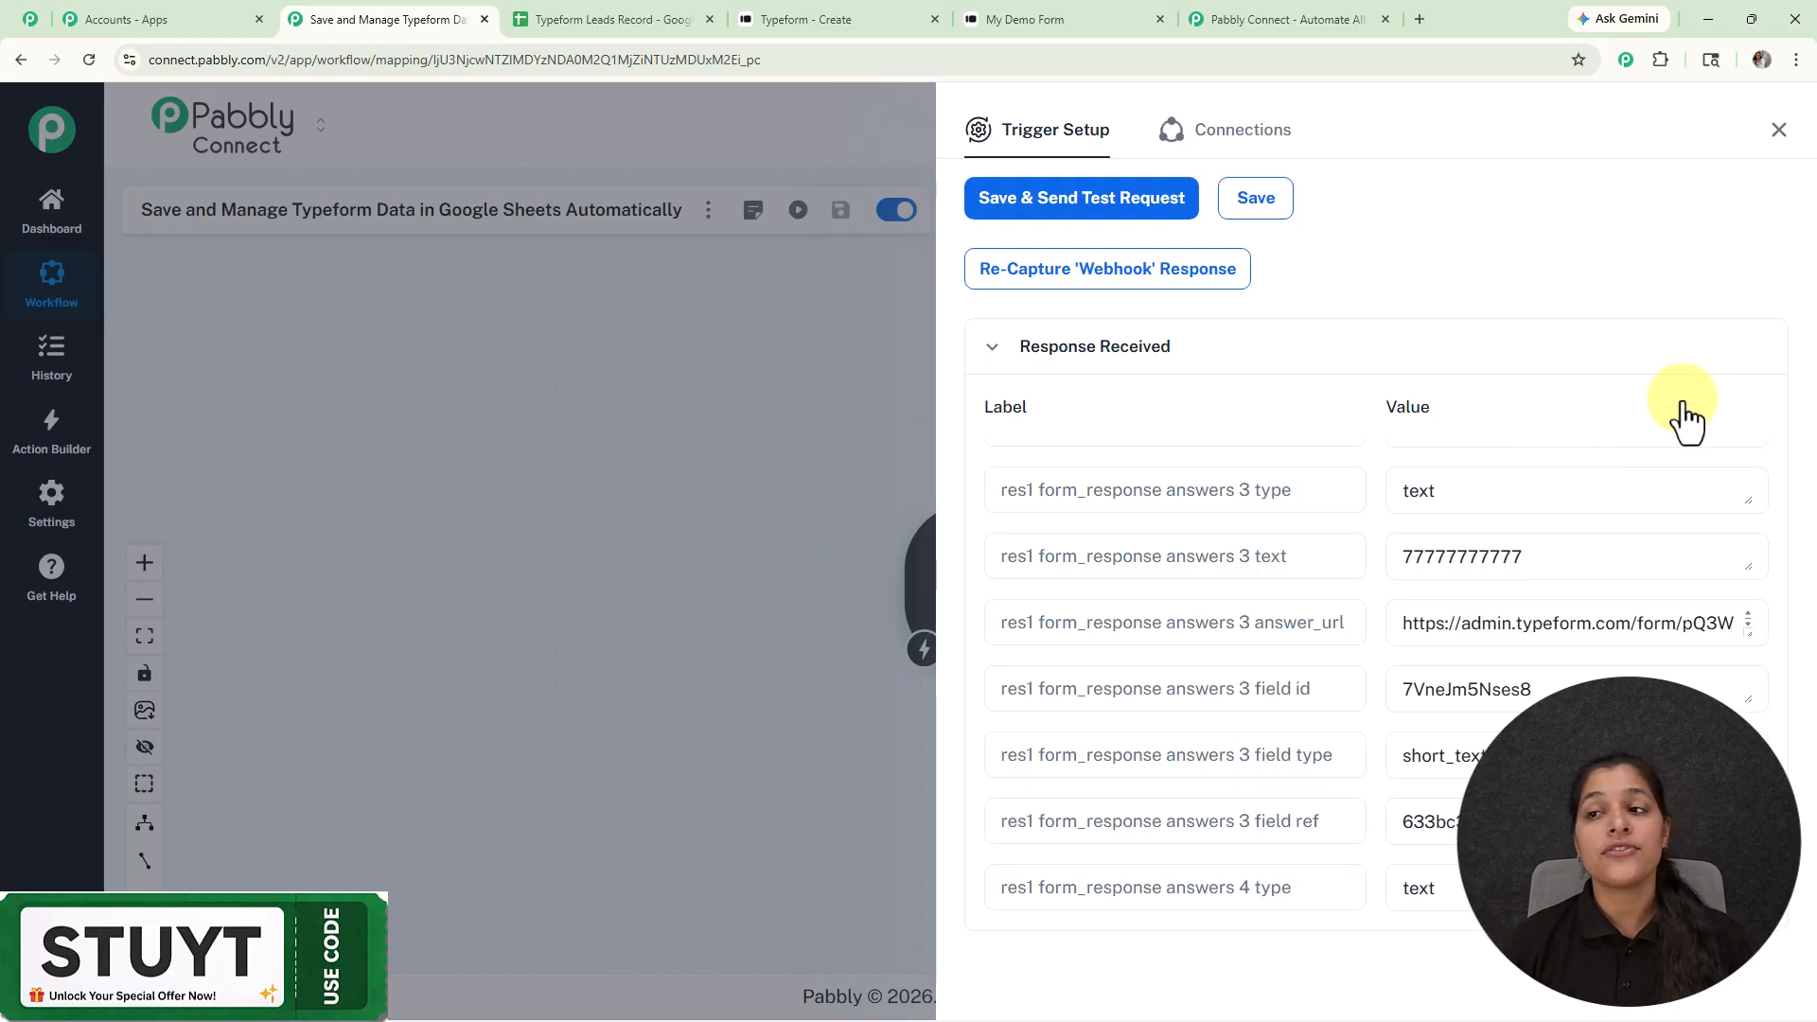
Step: Add a Google Sheets 'Add New Row' action after the Typeform trigger
{"action": "left_click", "coordinate": [1780, 171]}
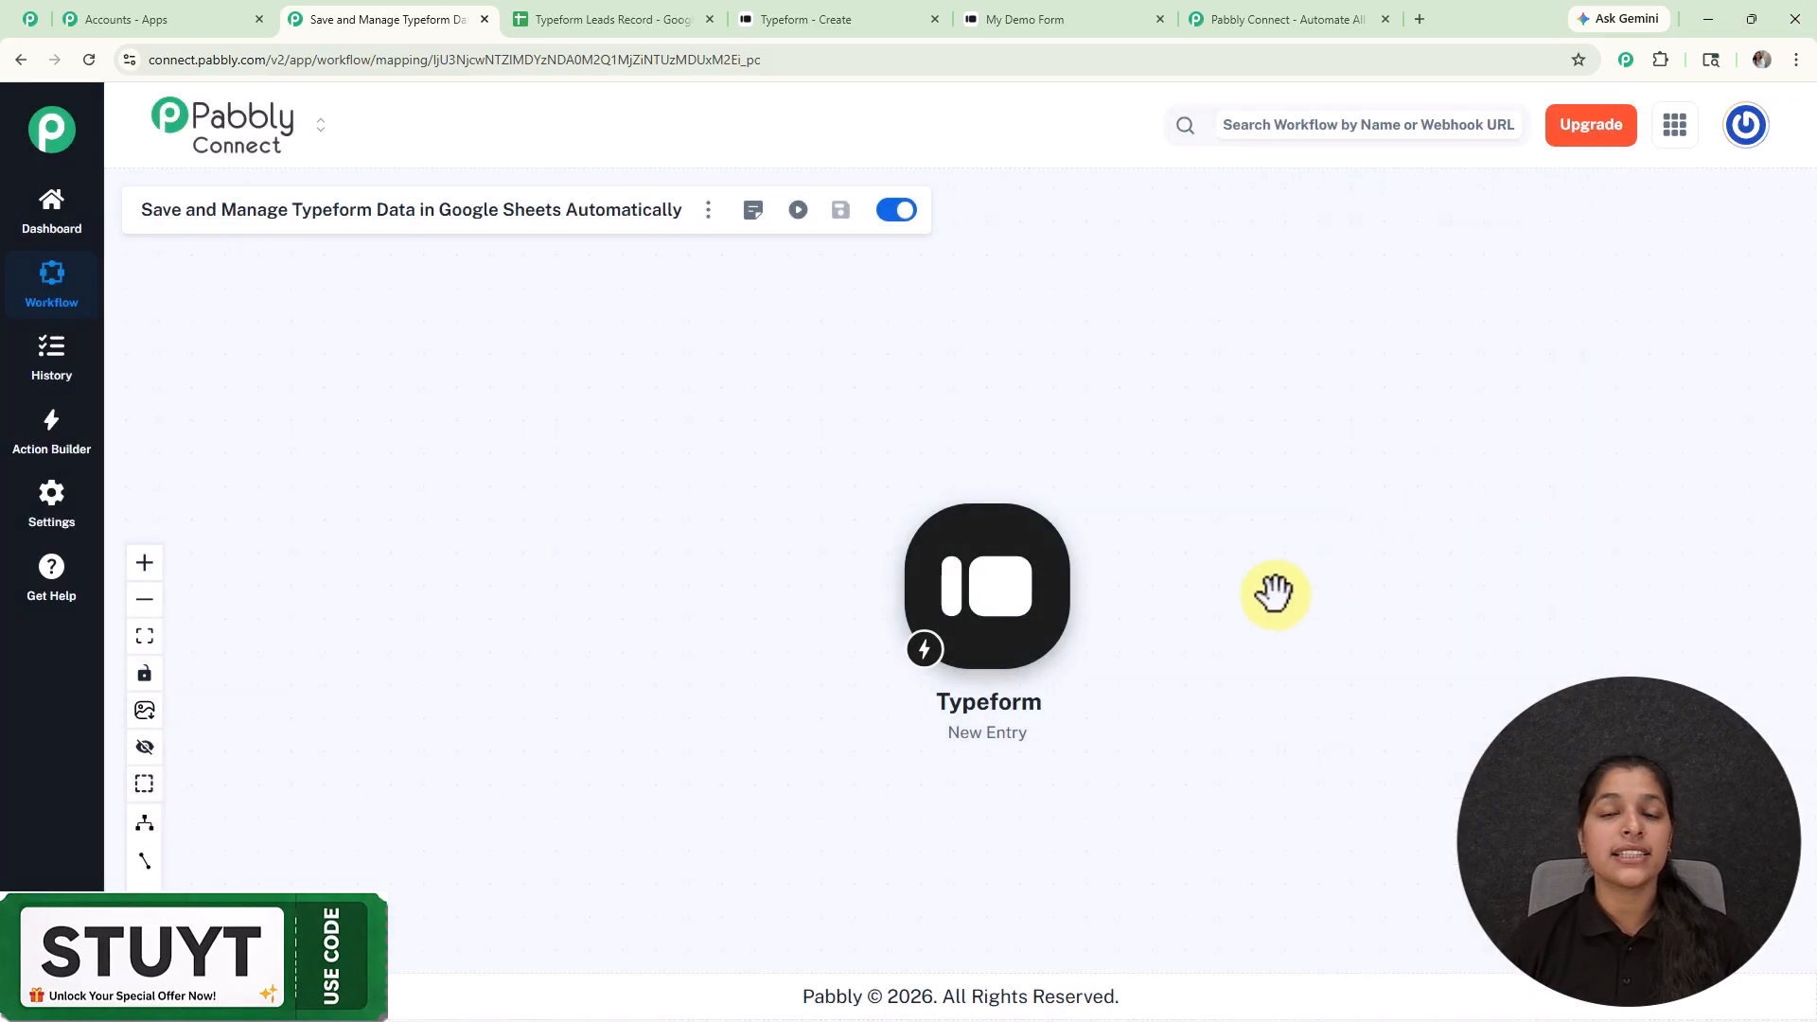
{"action": "scroll", "coordinate": [1278, 597], "scroll_direction": "up", "scroll_amount": 3}
{"action": "left_click_drag", "start_coordinate": [1278, 596], "coordinate": [1003, 591]}
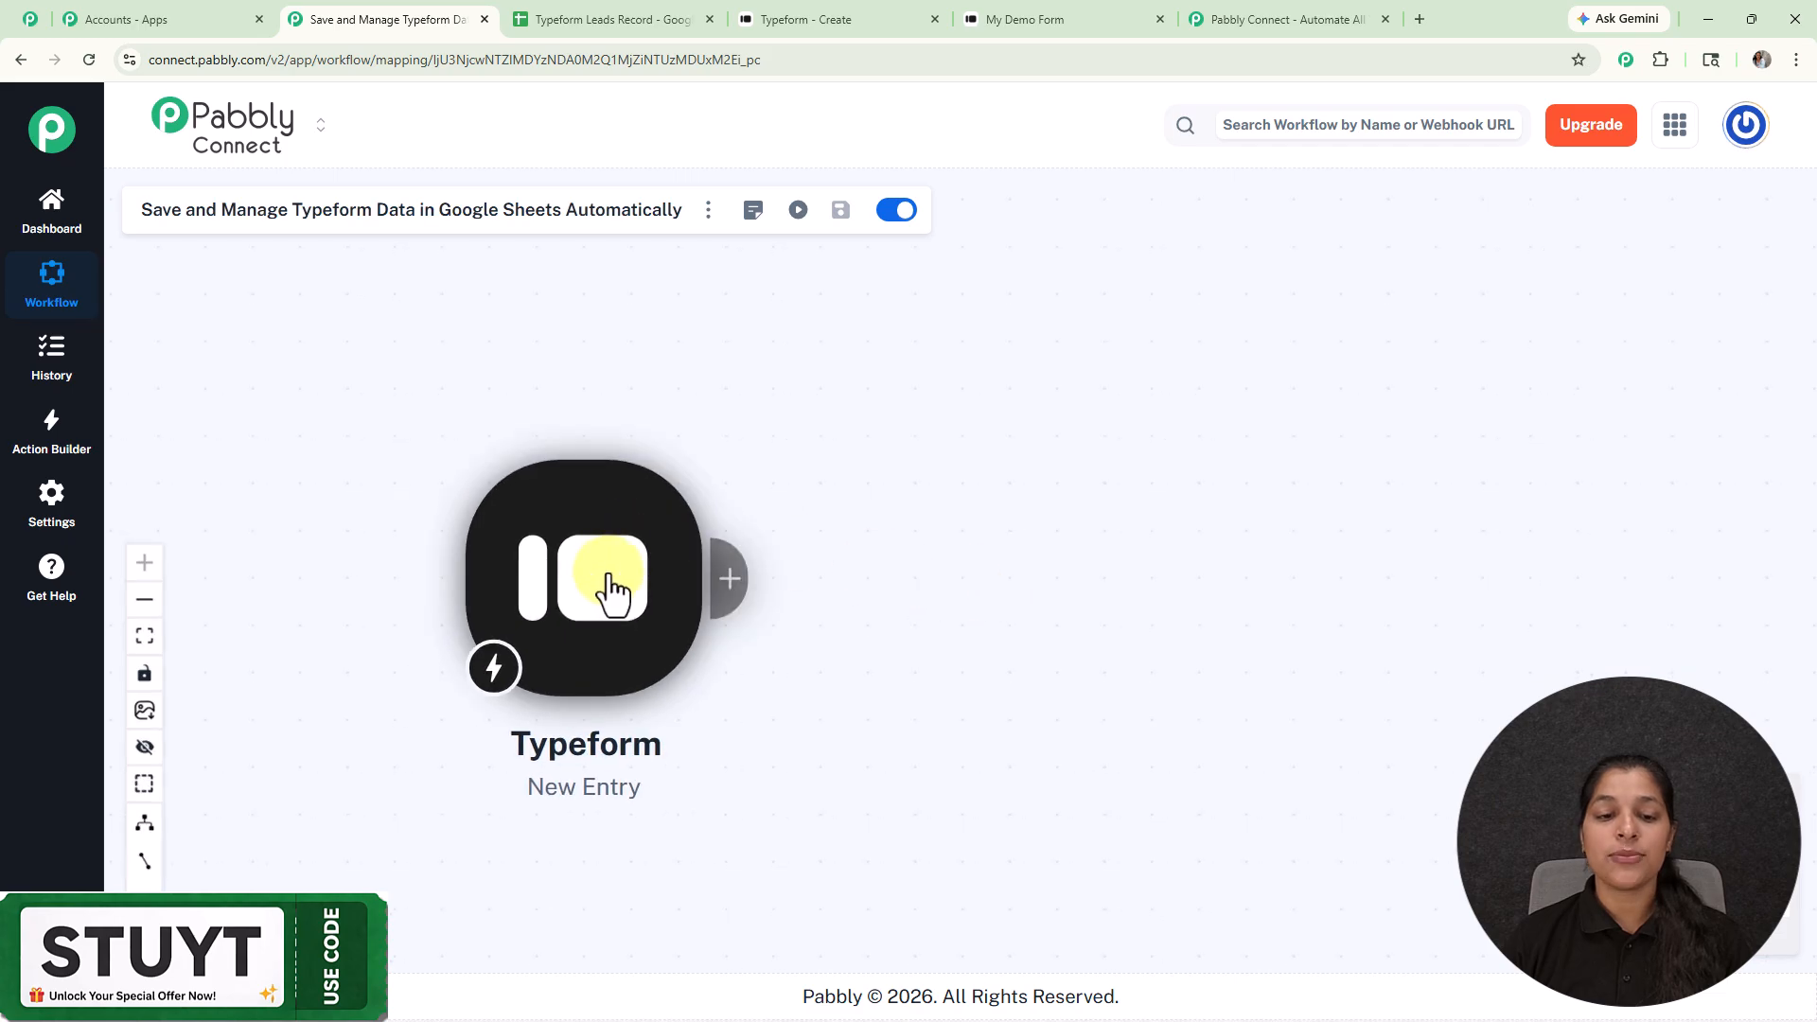
{"action": "left_click", "coordinate": [726, 580]}
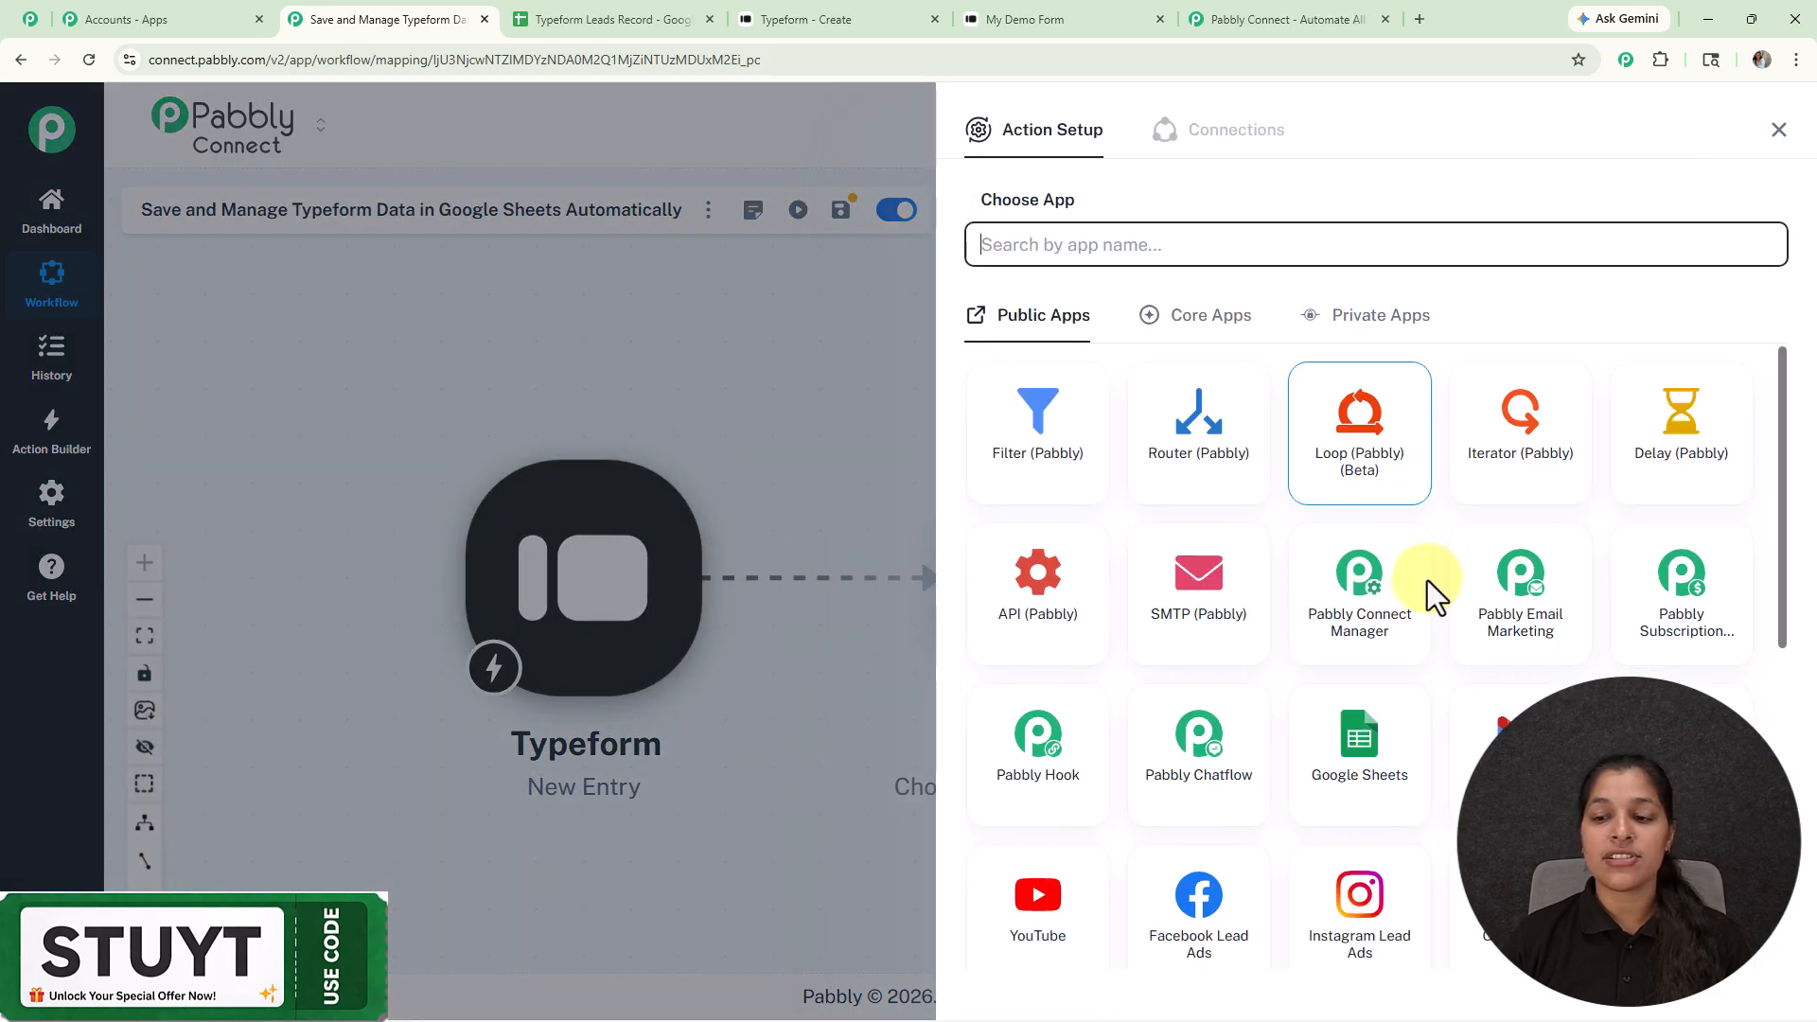
{"action": "left_click", "coordinate": [1358, 734]}
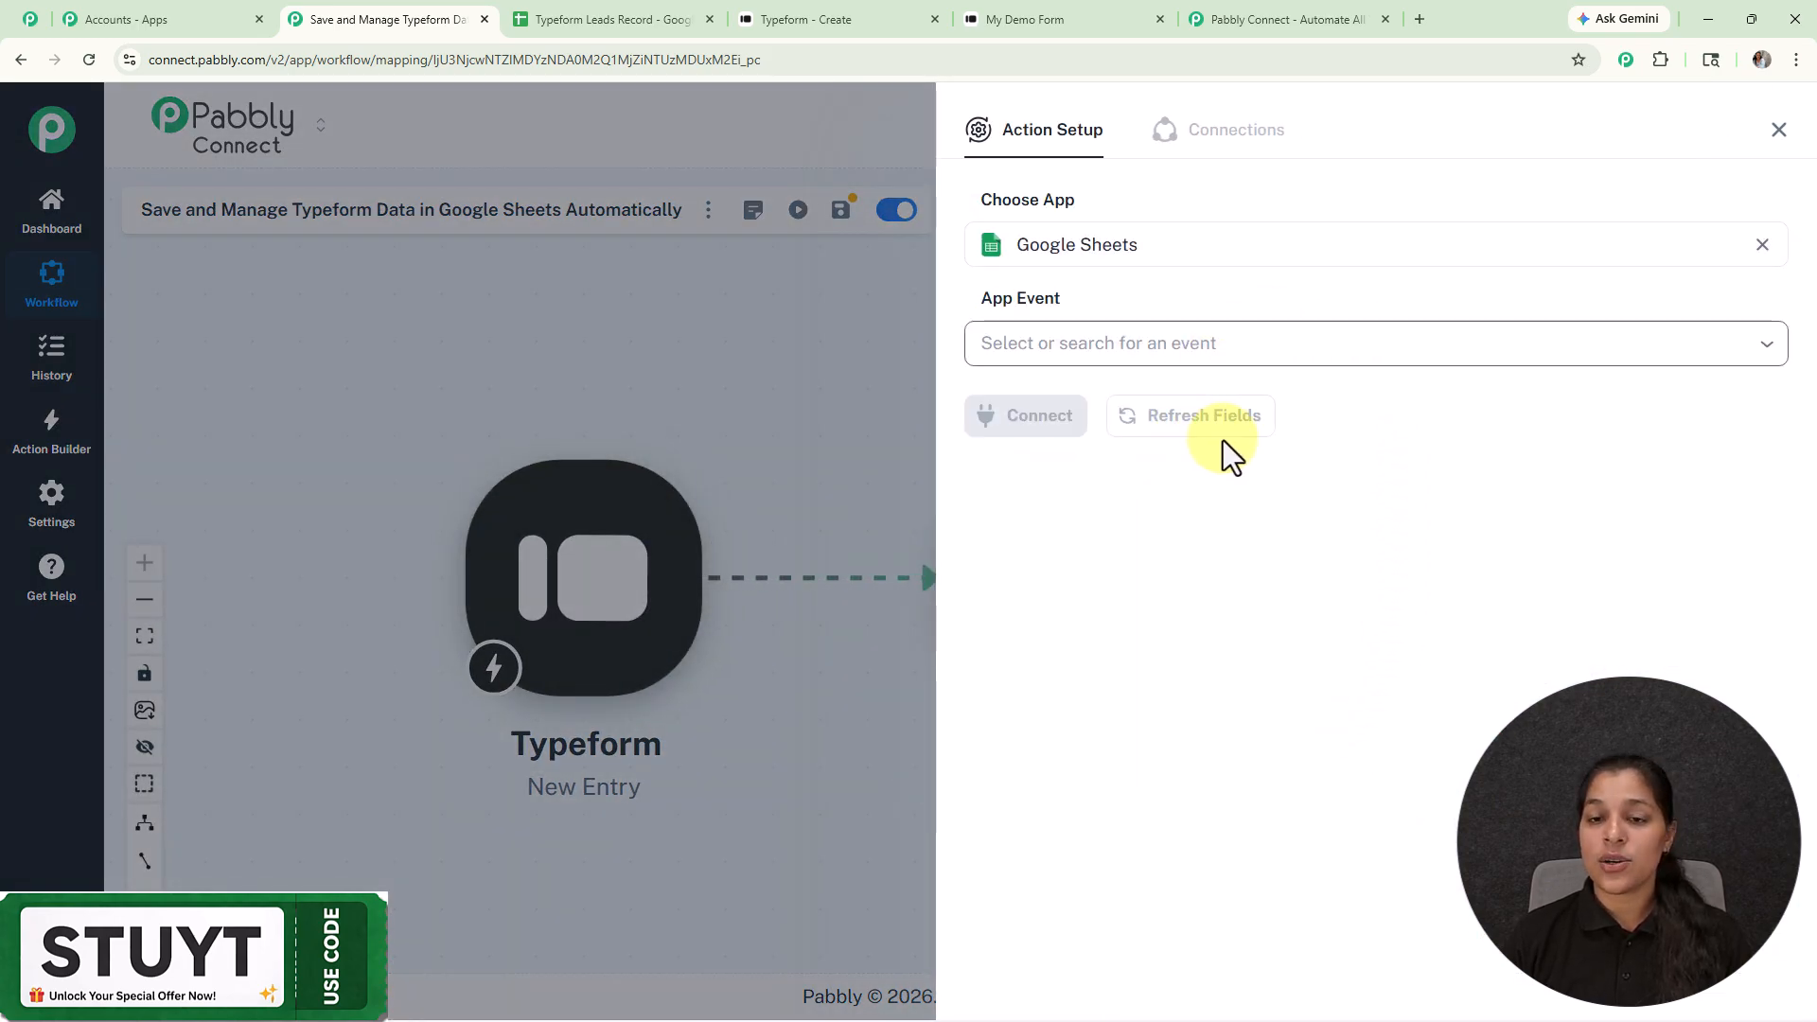
{"action": "left_click", "coordinate": [1176, 345]}
{"action": "left_click", "coordinate": [1058, 437]}
Step: Connect the action to the existing Google Sheets #13 connection and save
{"action": "left_click", "coordinate": [1050, 414]}
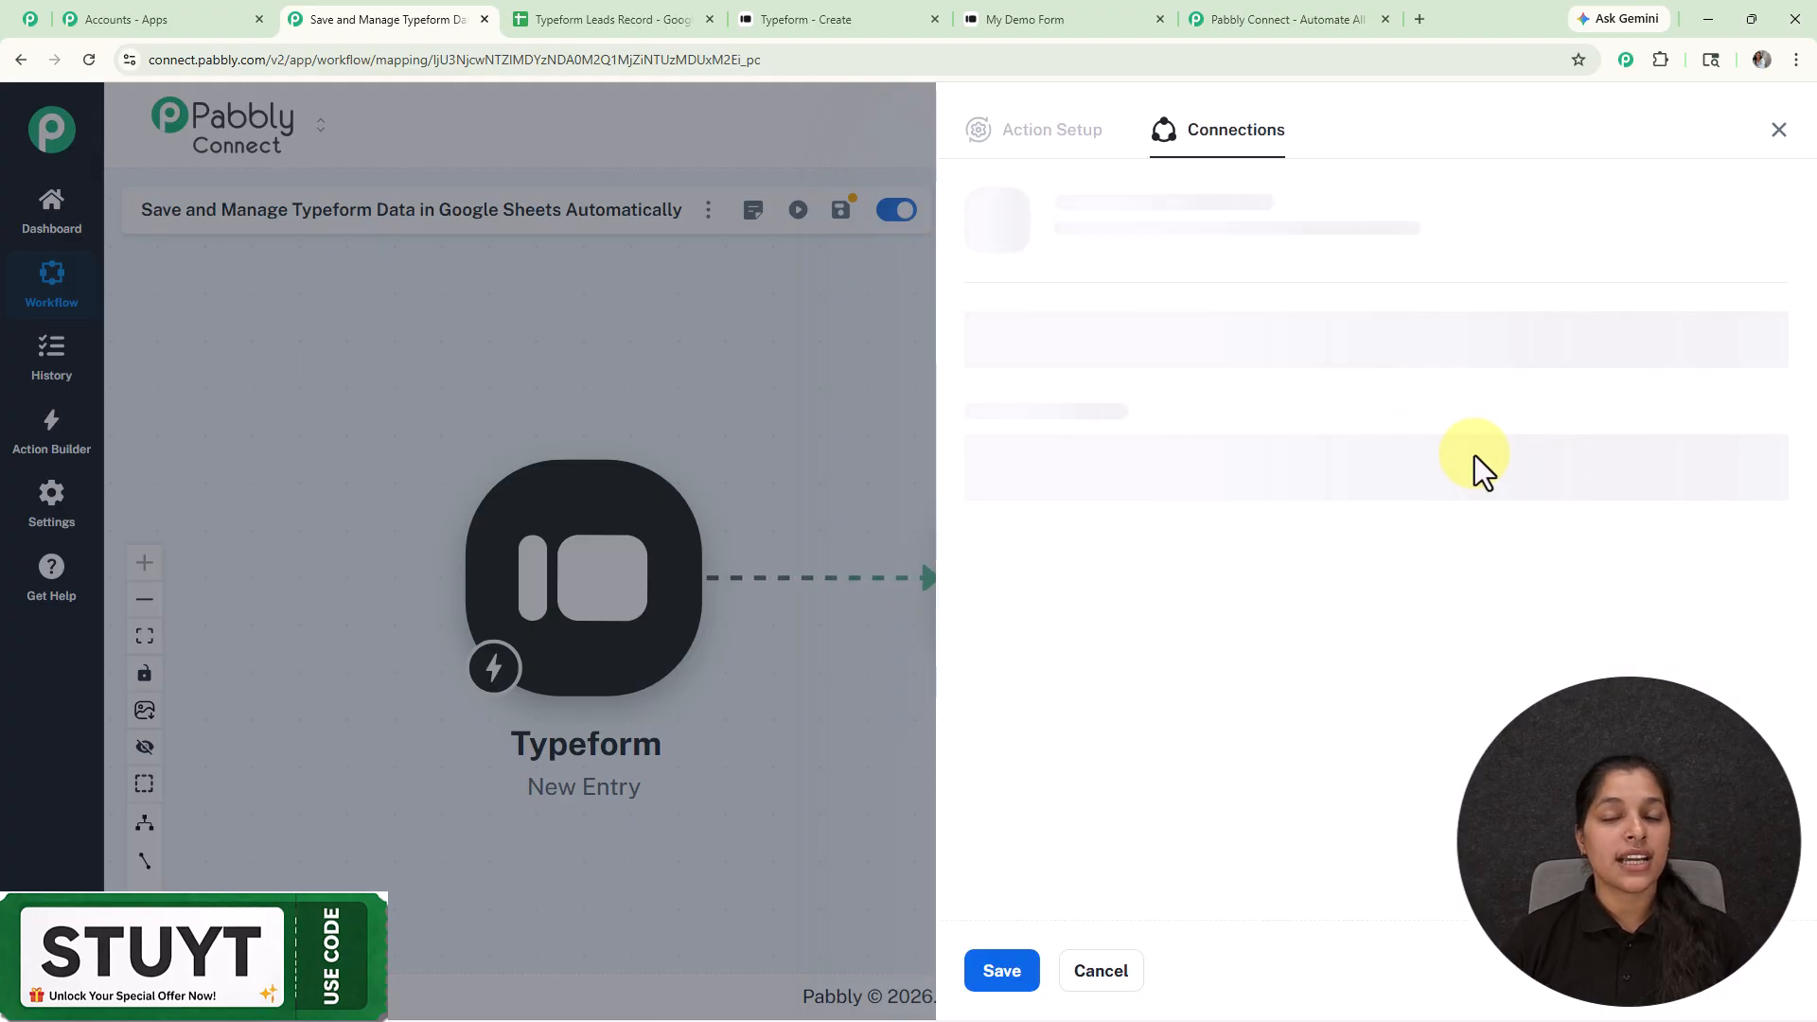
{"action": "left_click", "coordinate": [972, 308]}
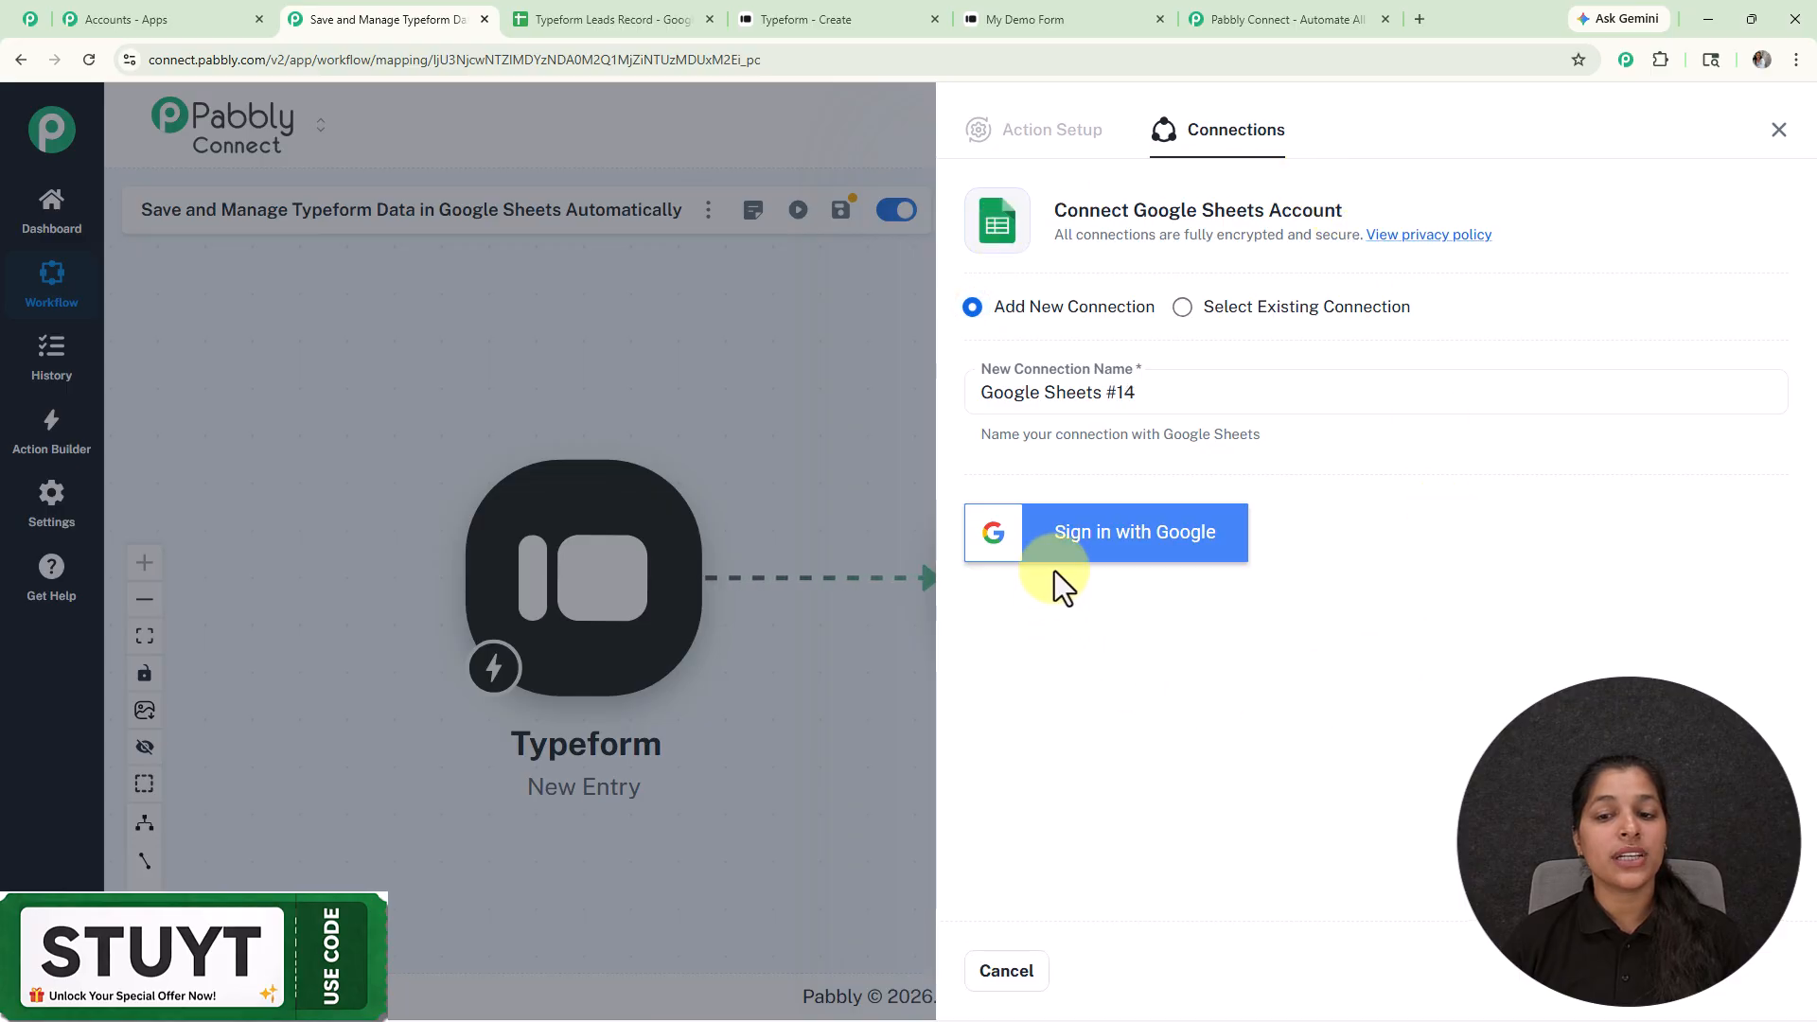
{"action": "left_click", "coordinate": [1209, 303]}
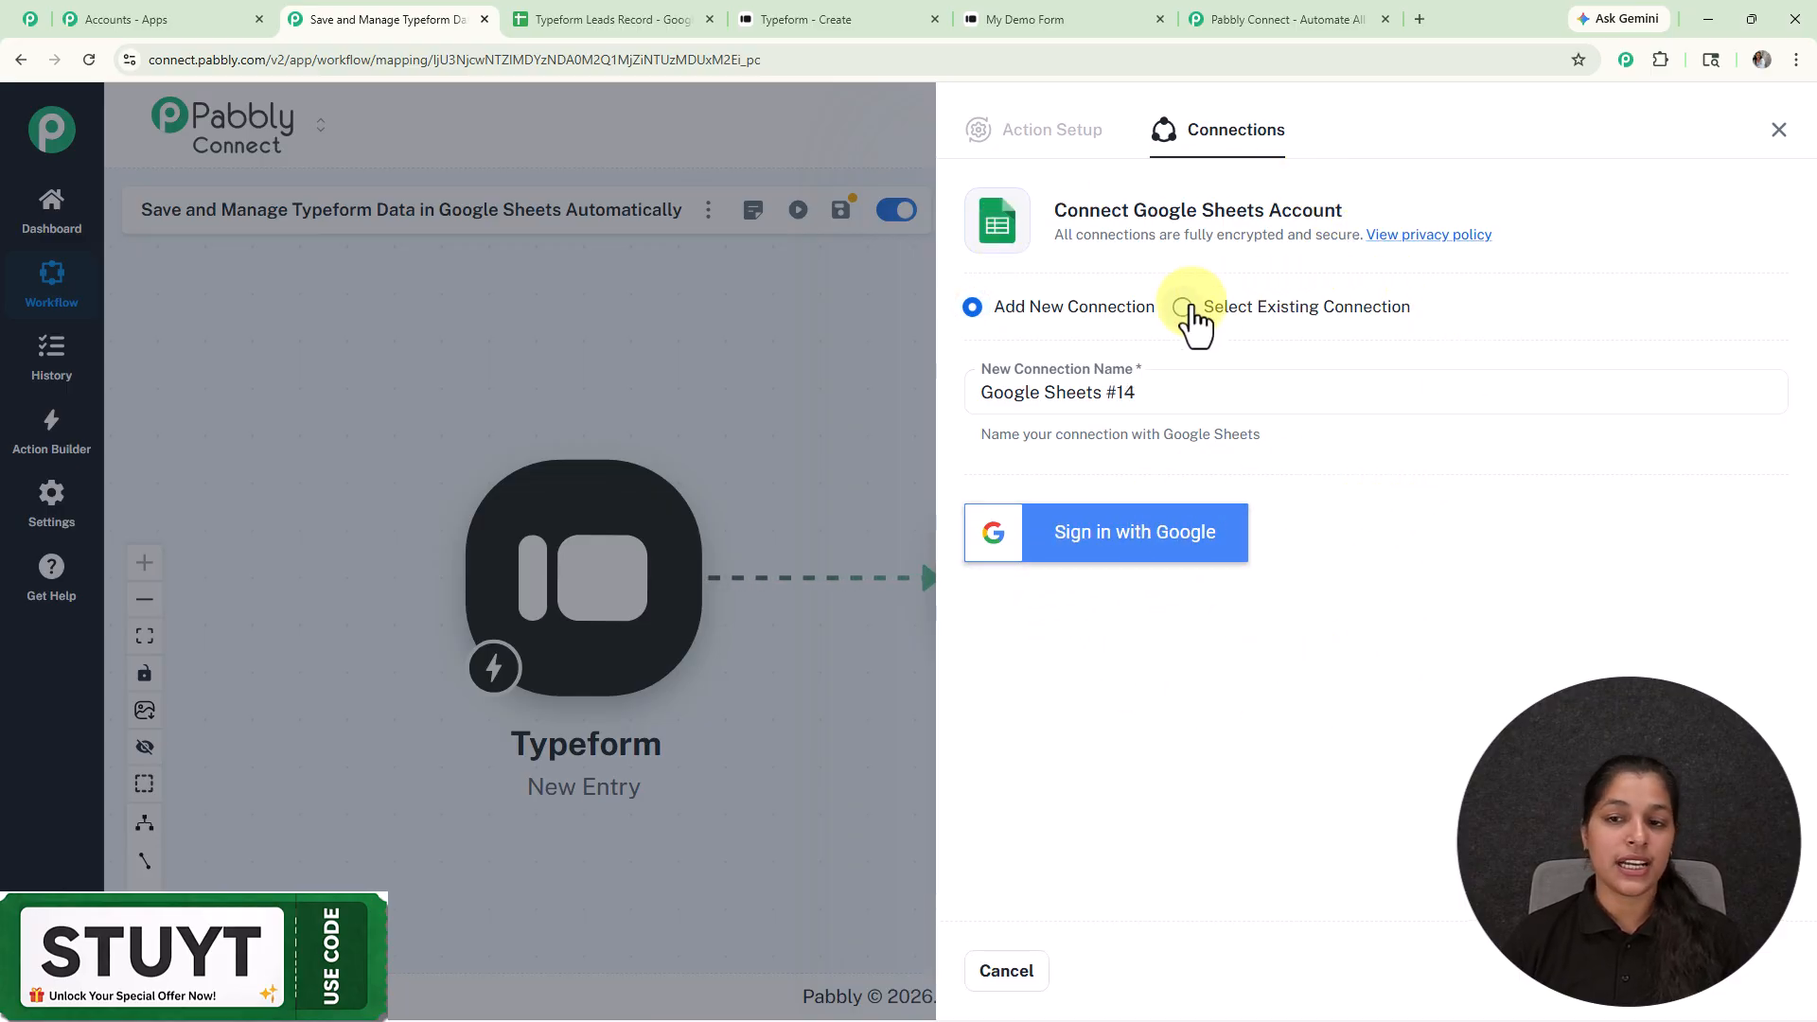
{"action": "left_click", "coordinate": [1014, 976]}
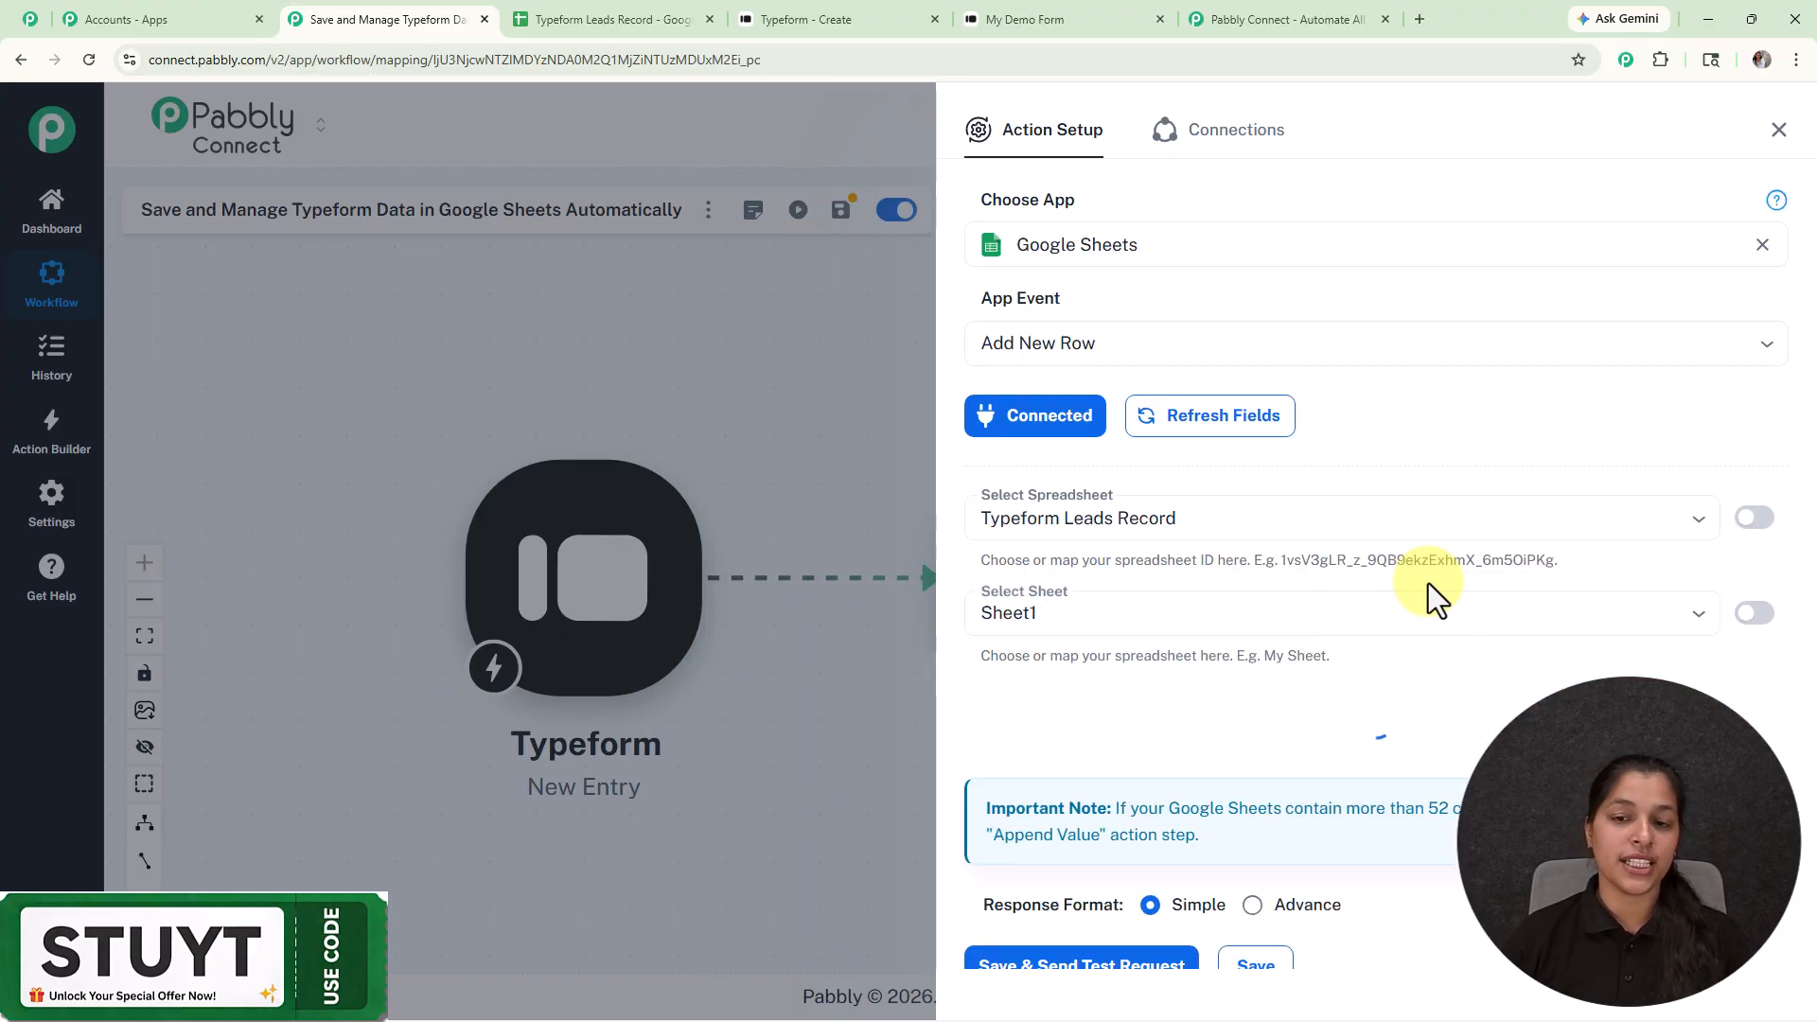
Step: Keep Typeform Leads Record as the selected spreadsheet
{"action": "scroll", "coordinate": [1193, 815], "scroll_direction": "down", "scroll_amount": 2}
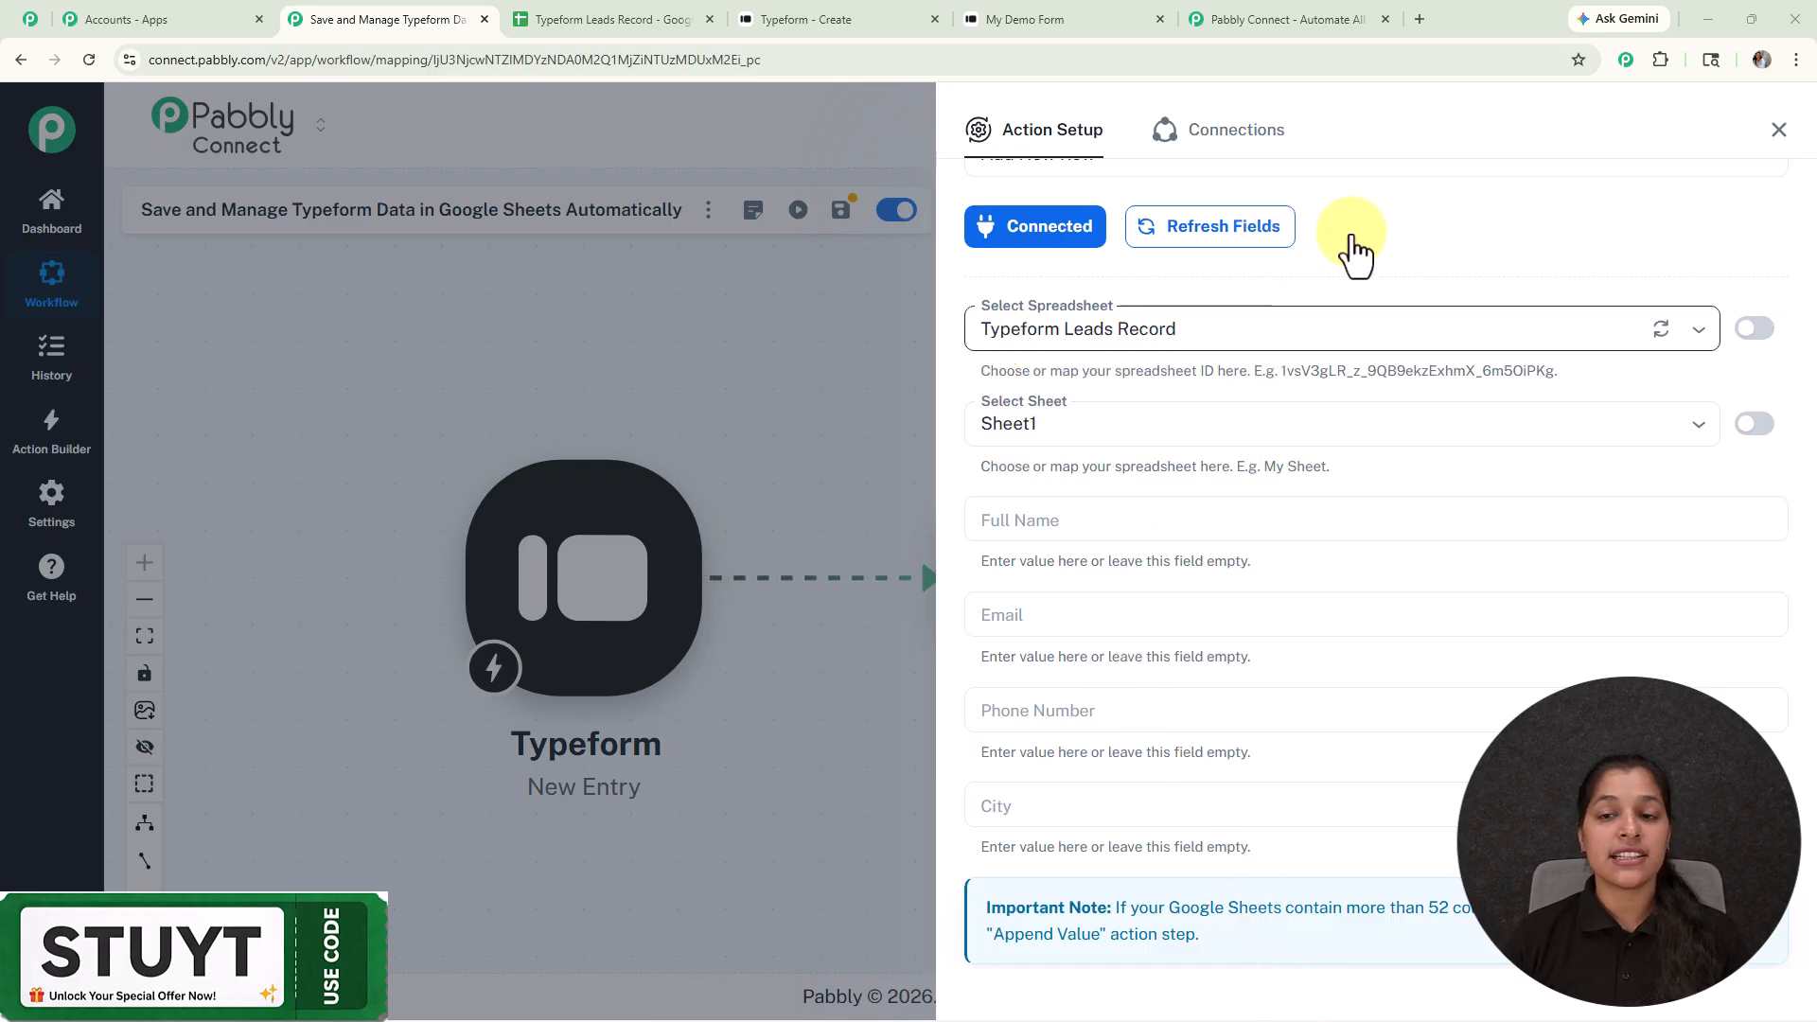
{"action": "left_click", "coordinate": [1696, 339]}
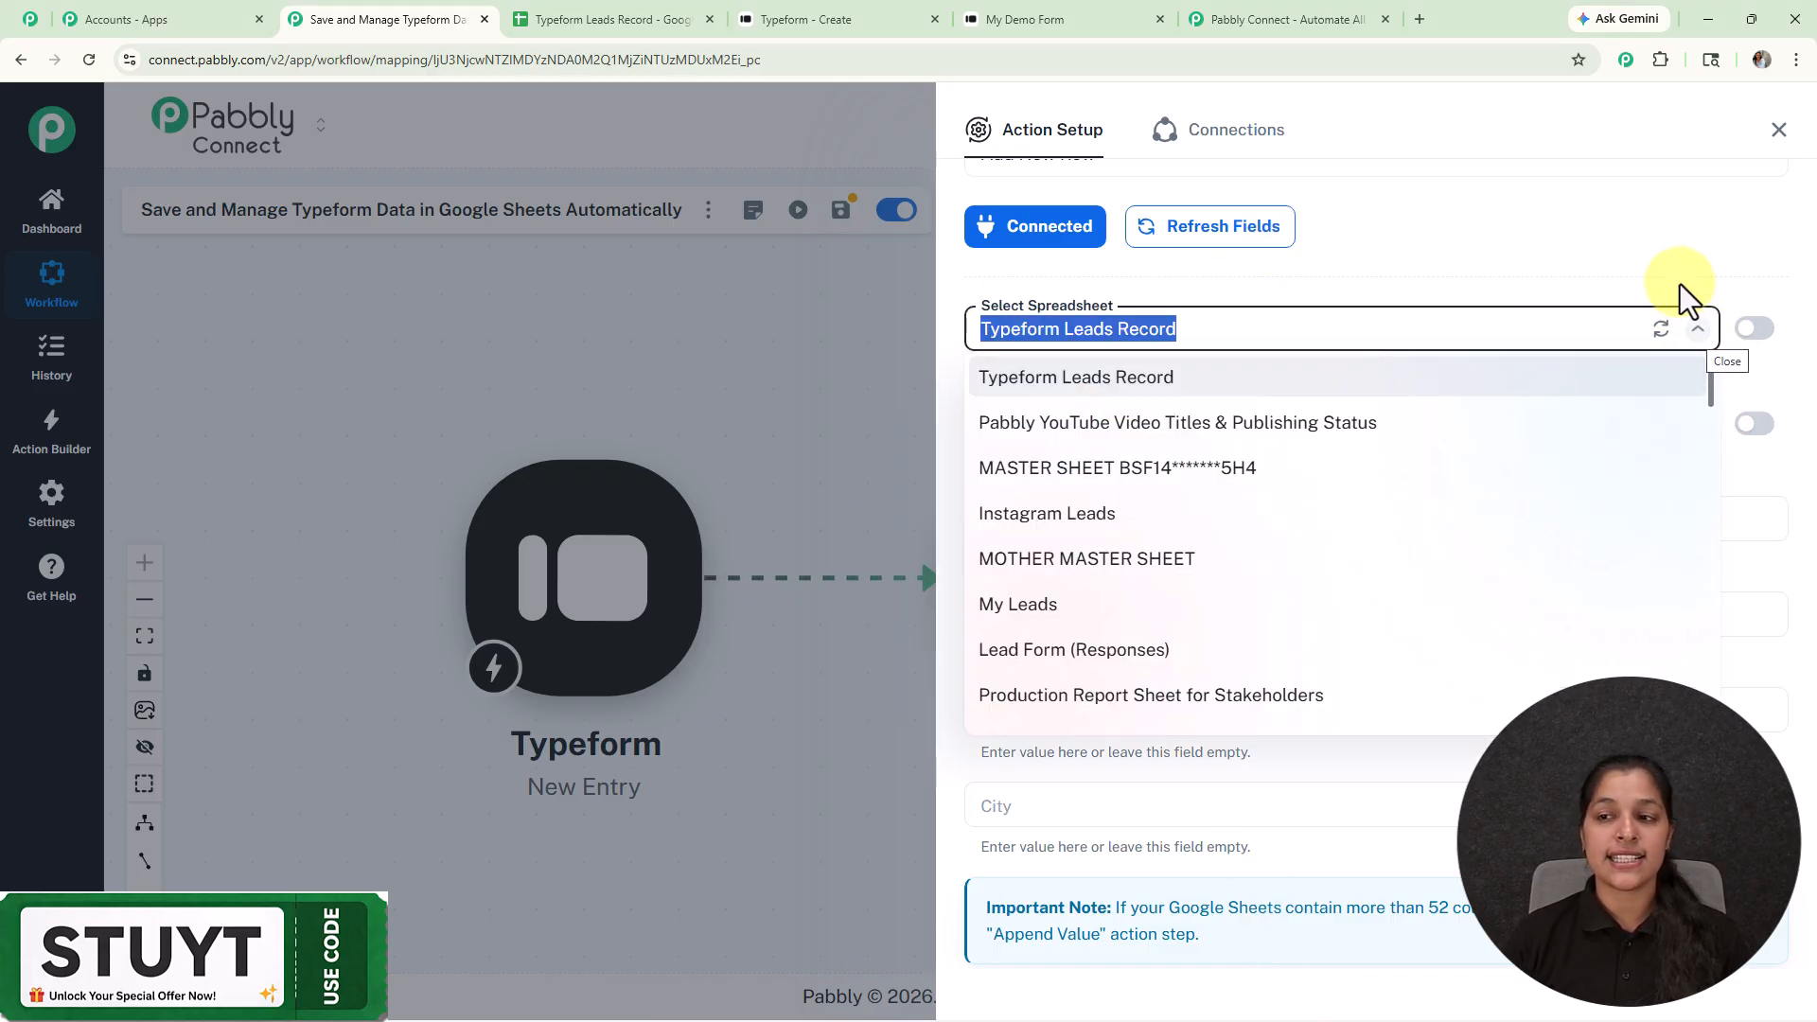
{"action": "left_click", "coordinate": [1661, 236]}
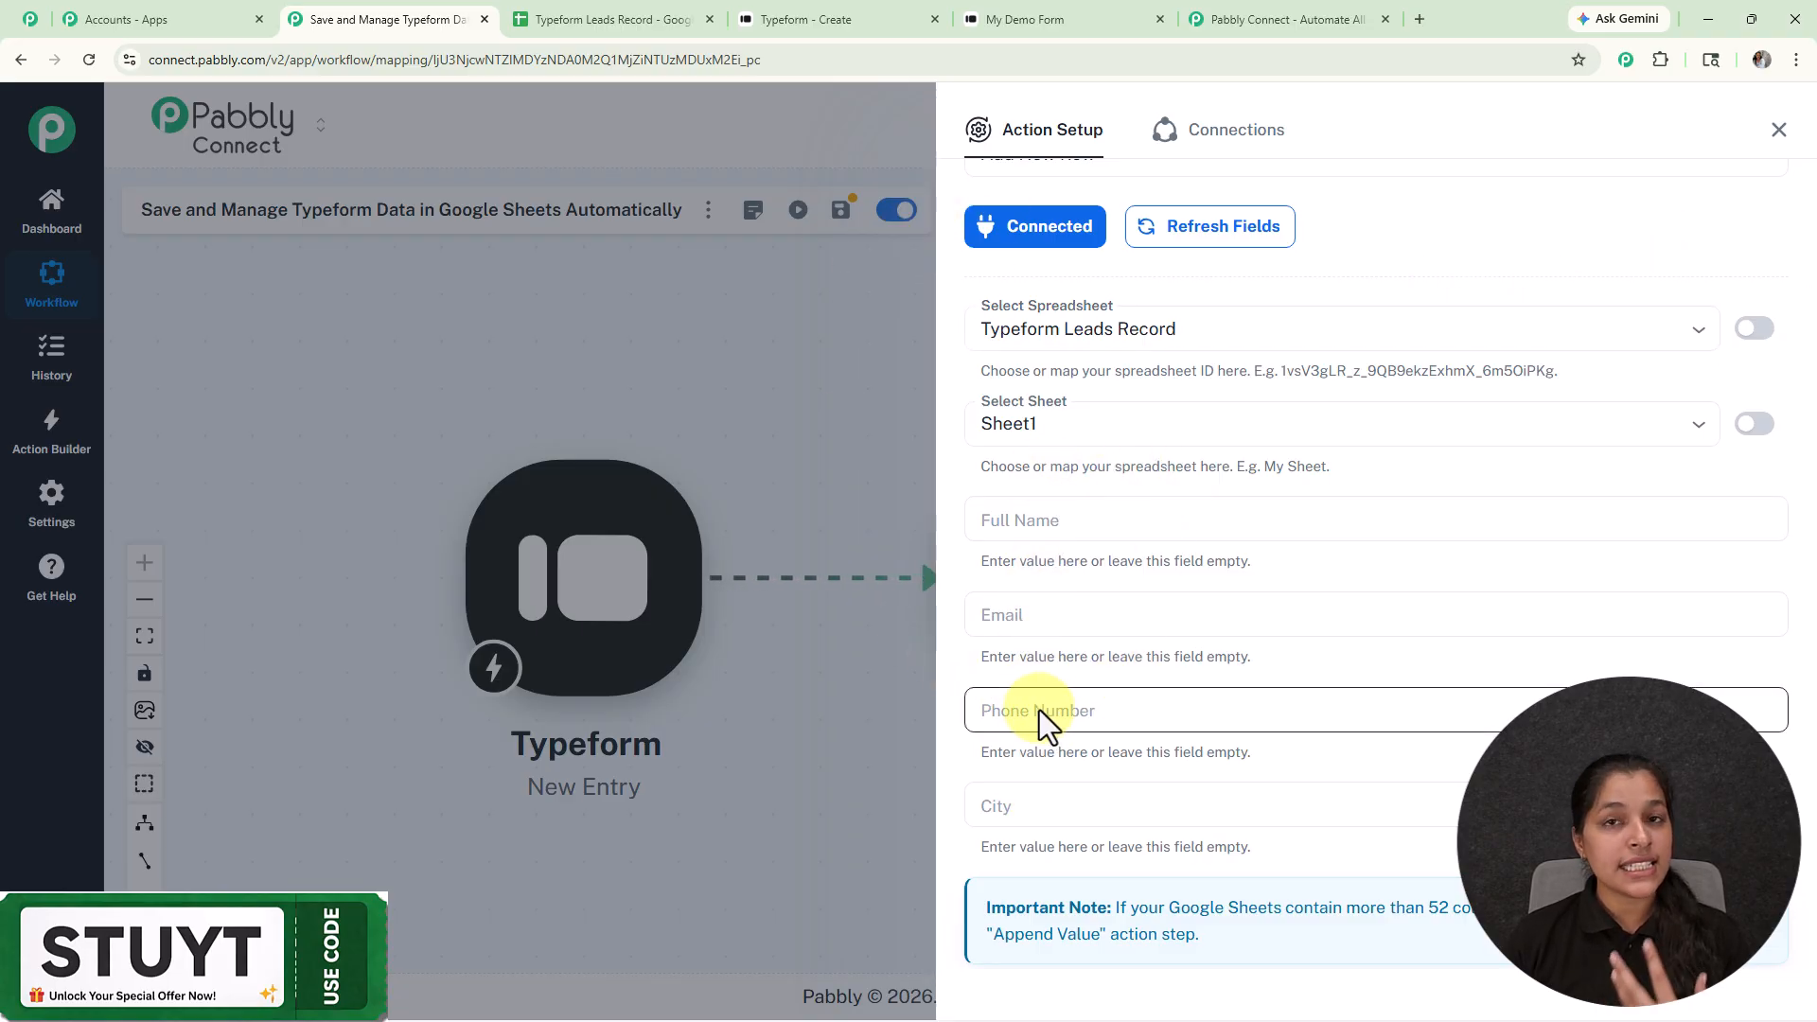
Step: Type test text into the Full Name field and clear it again
{"action": "left_click", "coordinate": [1110, 524]}
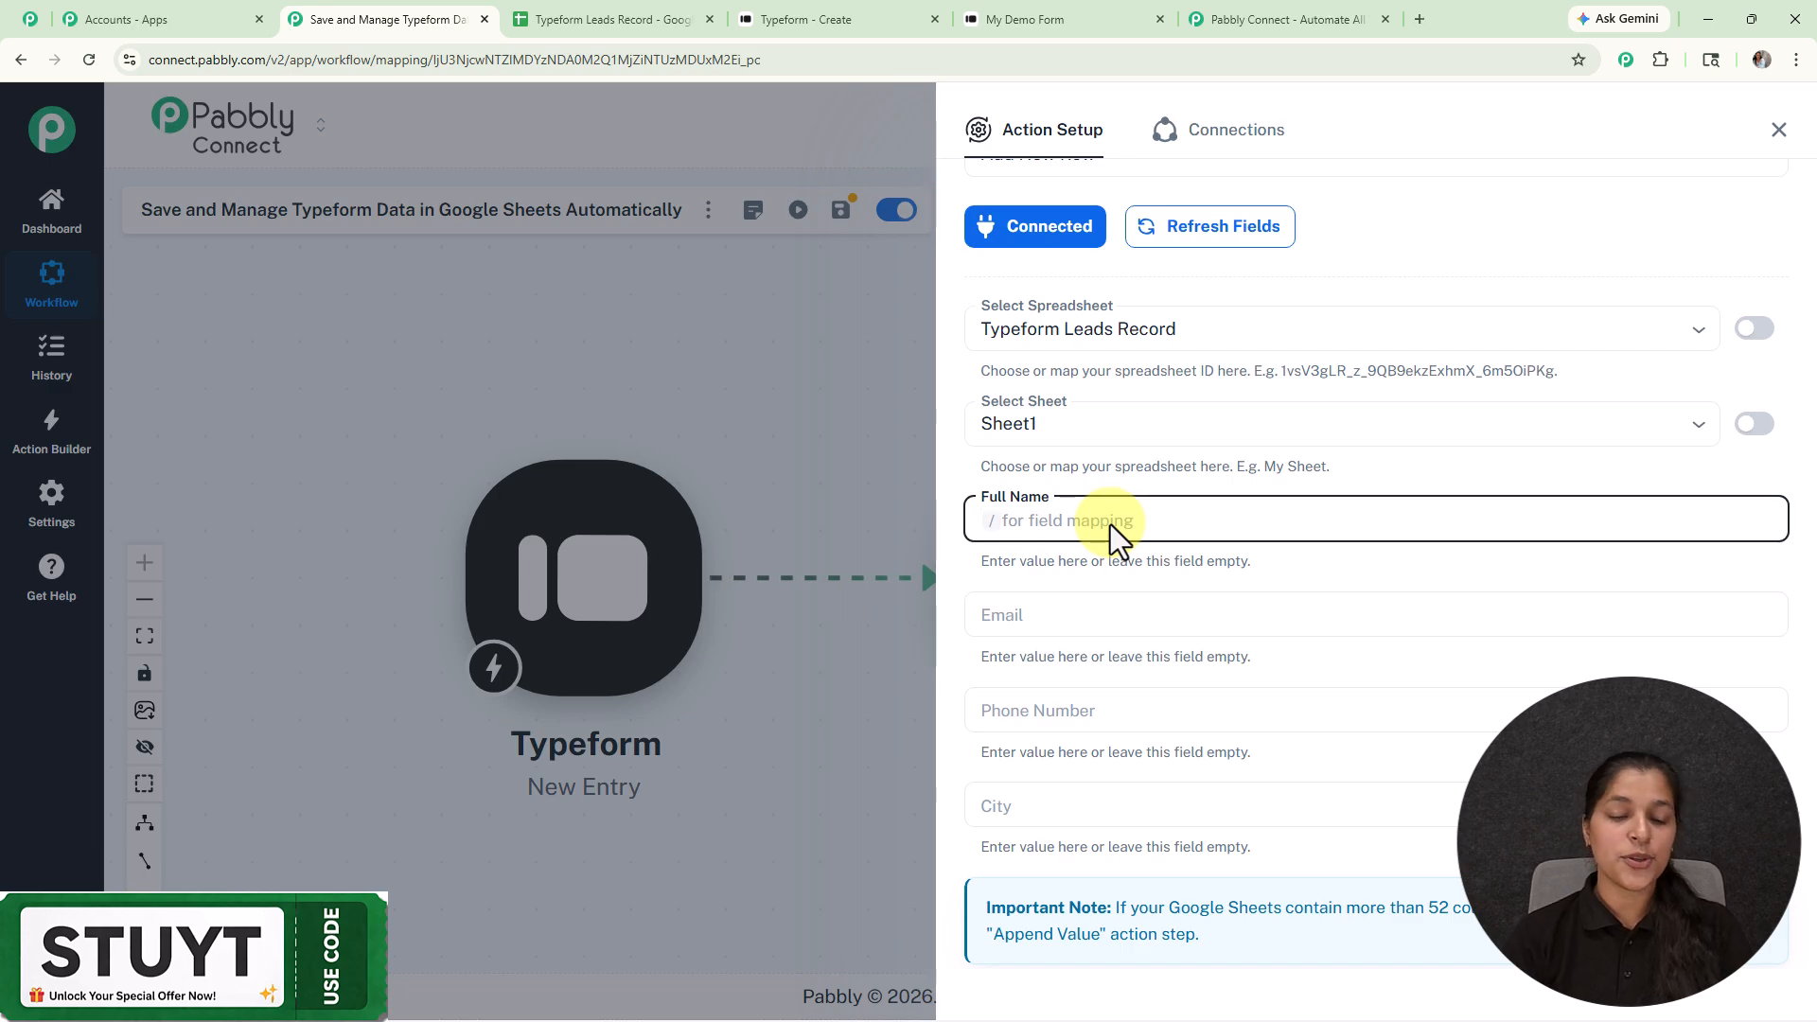
{"action": "type", "text": "dnsfjnkdf"}
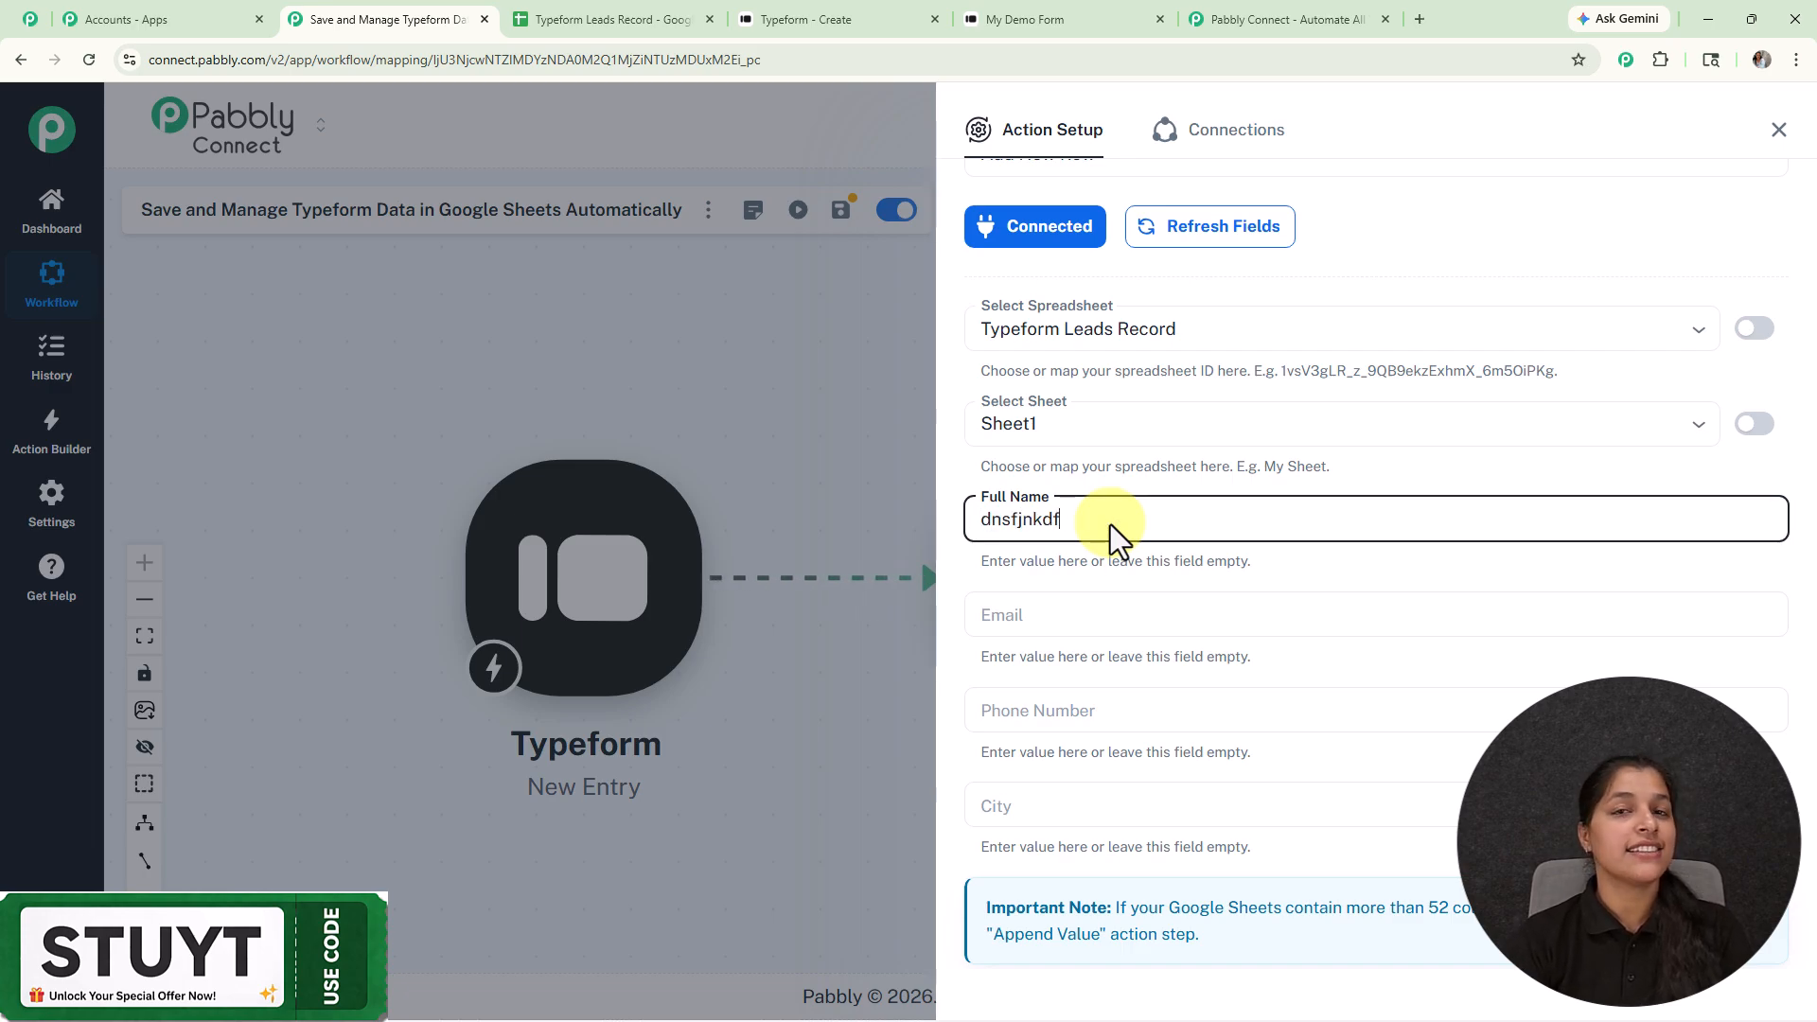
{"action": "key", "text": "BackSpace"}
{"action": "key", "text": "BackSpace"}
{"action": "key", "text": "BackSpace"}
{"action": "key", "text": "BackSpace"}
{"action": "key", "text": "BackSpace"}
{"action": "key", "text": "BackSpace"}
{"action": "key", "text": "BackSpace"}
{"action": "key", "text": "BackSpace"}
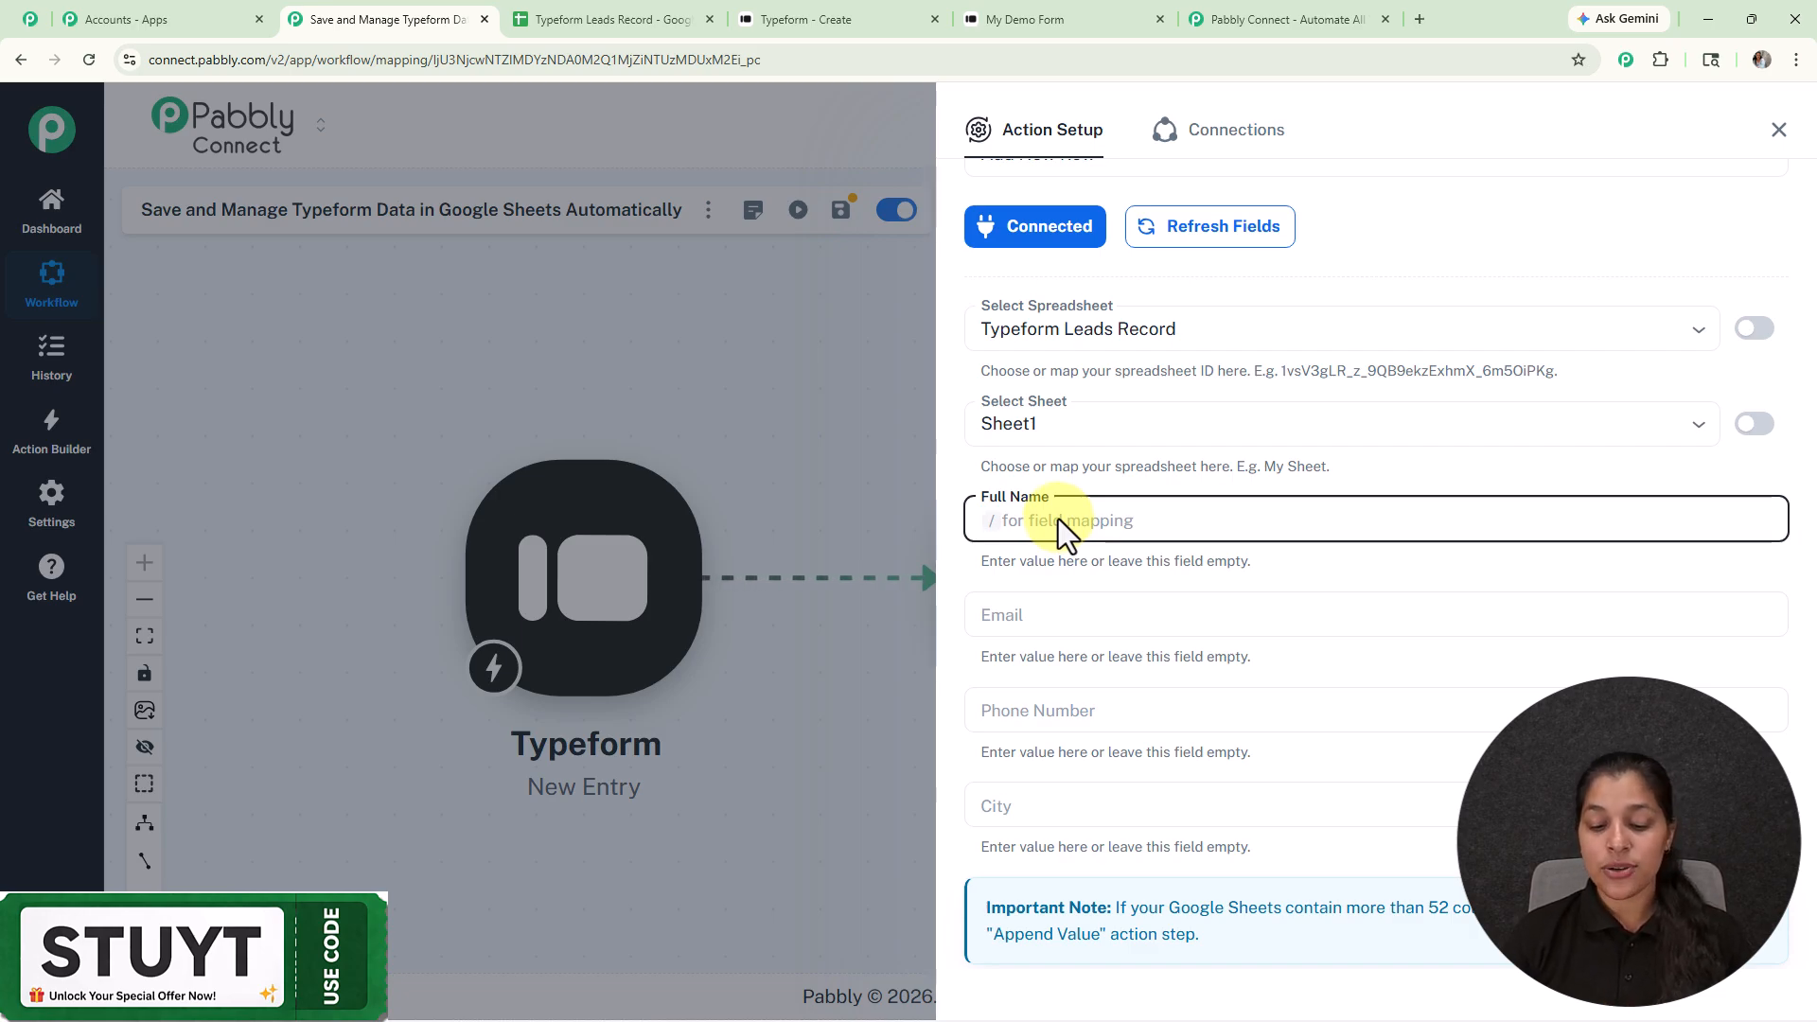
Step: Map the Typeform first and last name answers (answers 0 and 1) into Full Name
{"action": "type", "text": "/"}
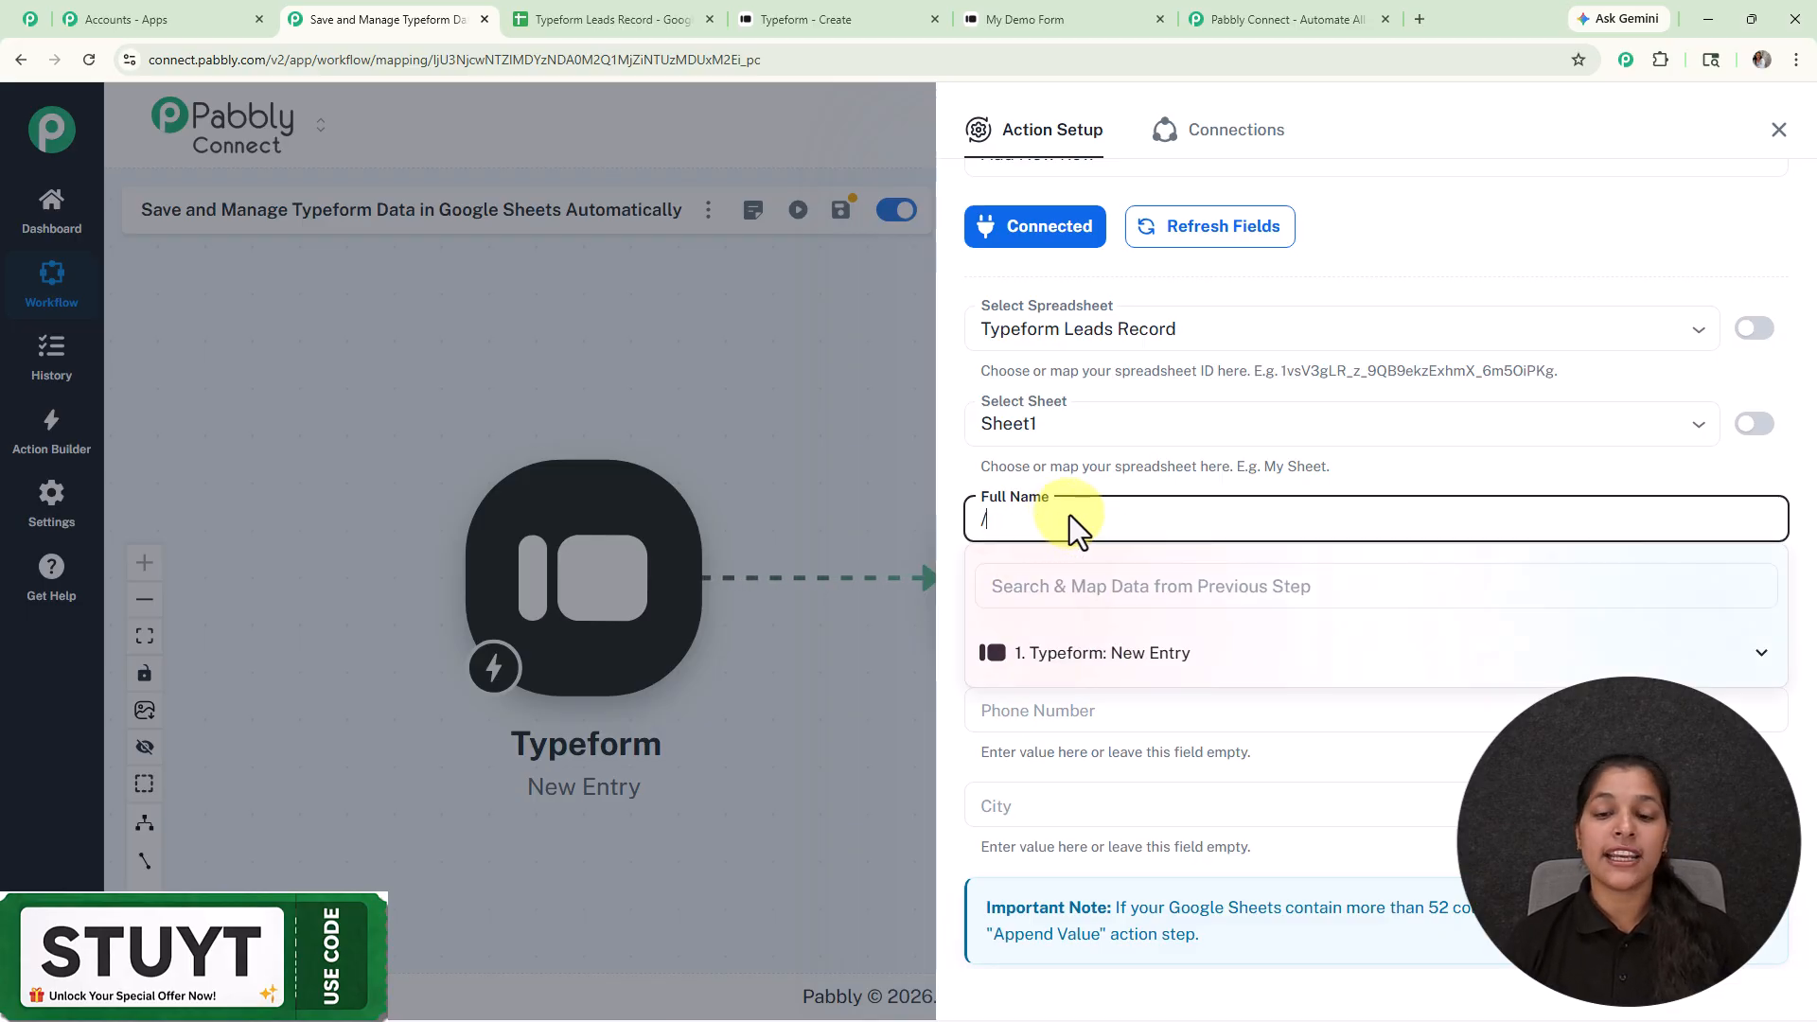
{"action": "left_click", "coordinate": [1044, 662]}
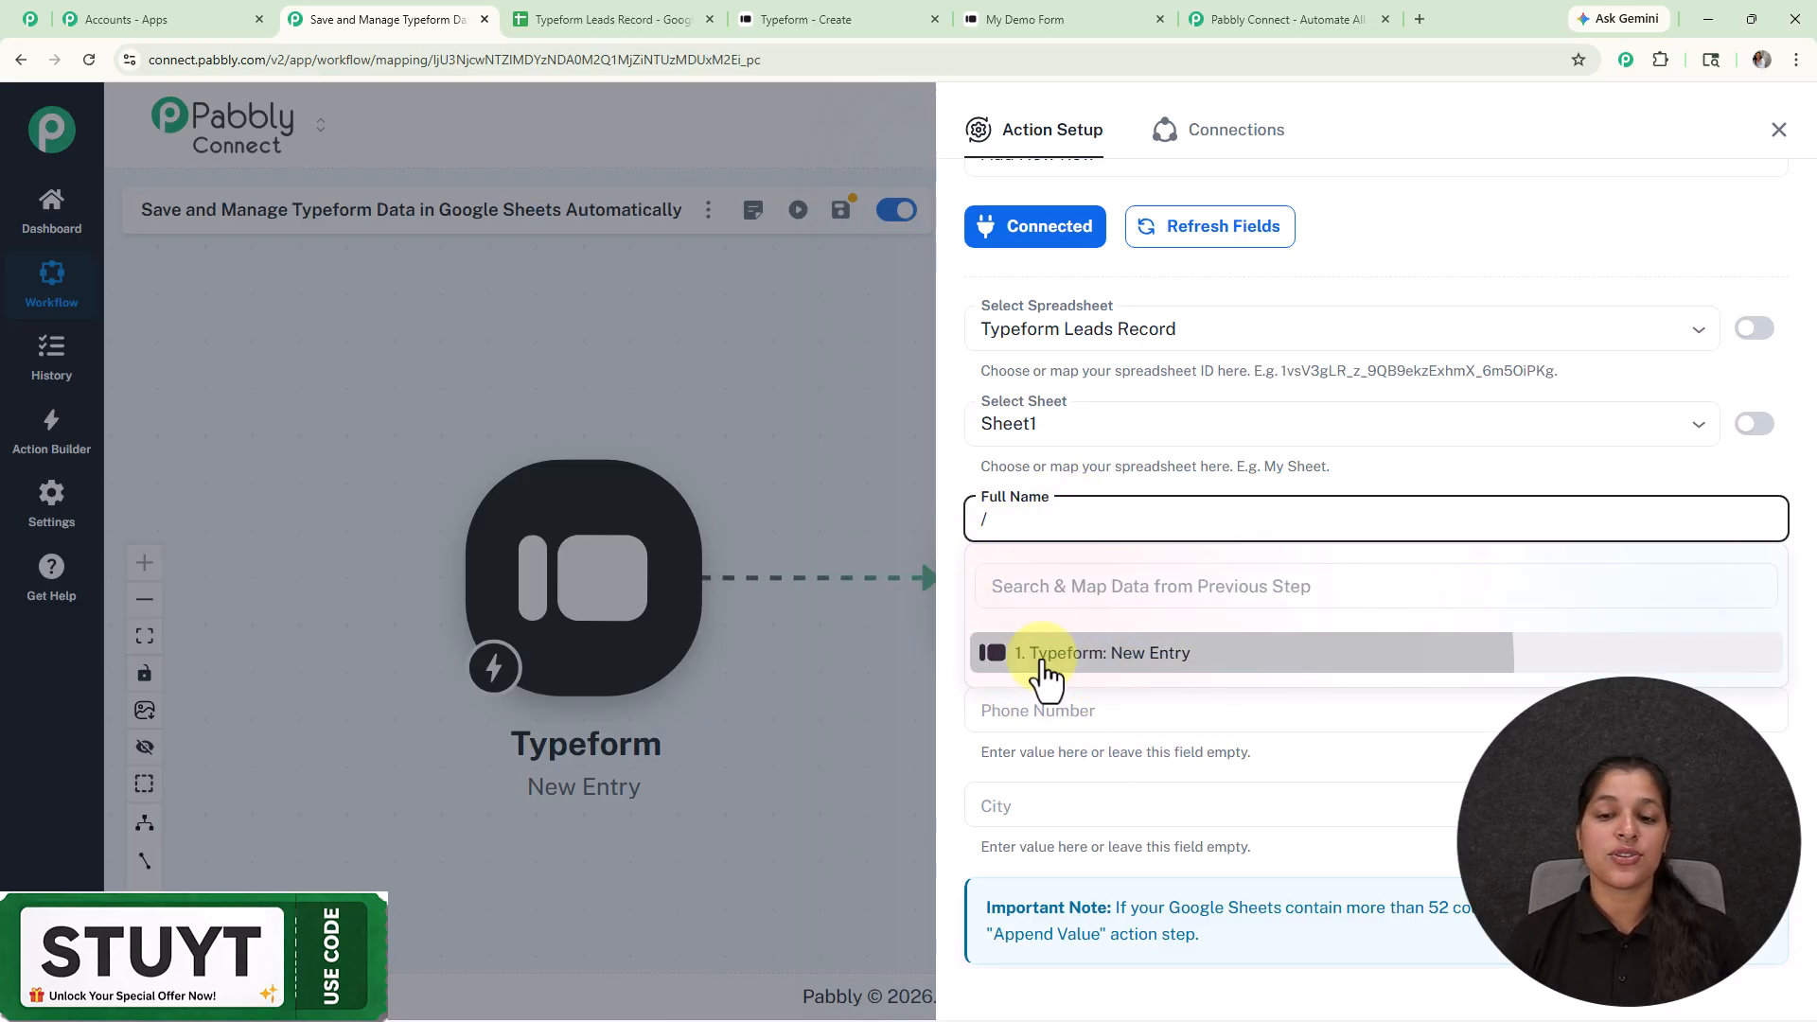
{"action": "scroll", "coordinate": [1104, 800], "scroll_direction": "down", "scroll_amount": 10}
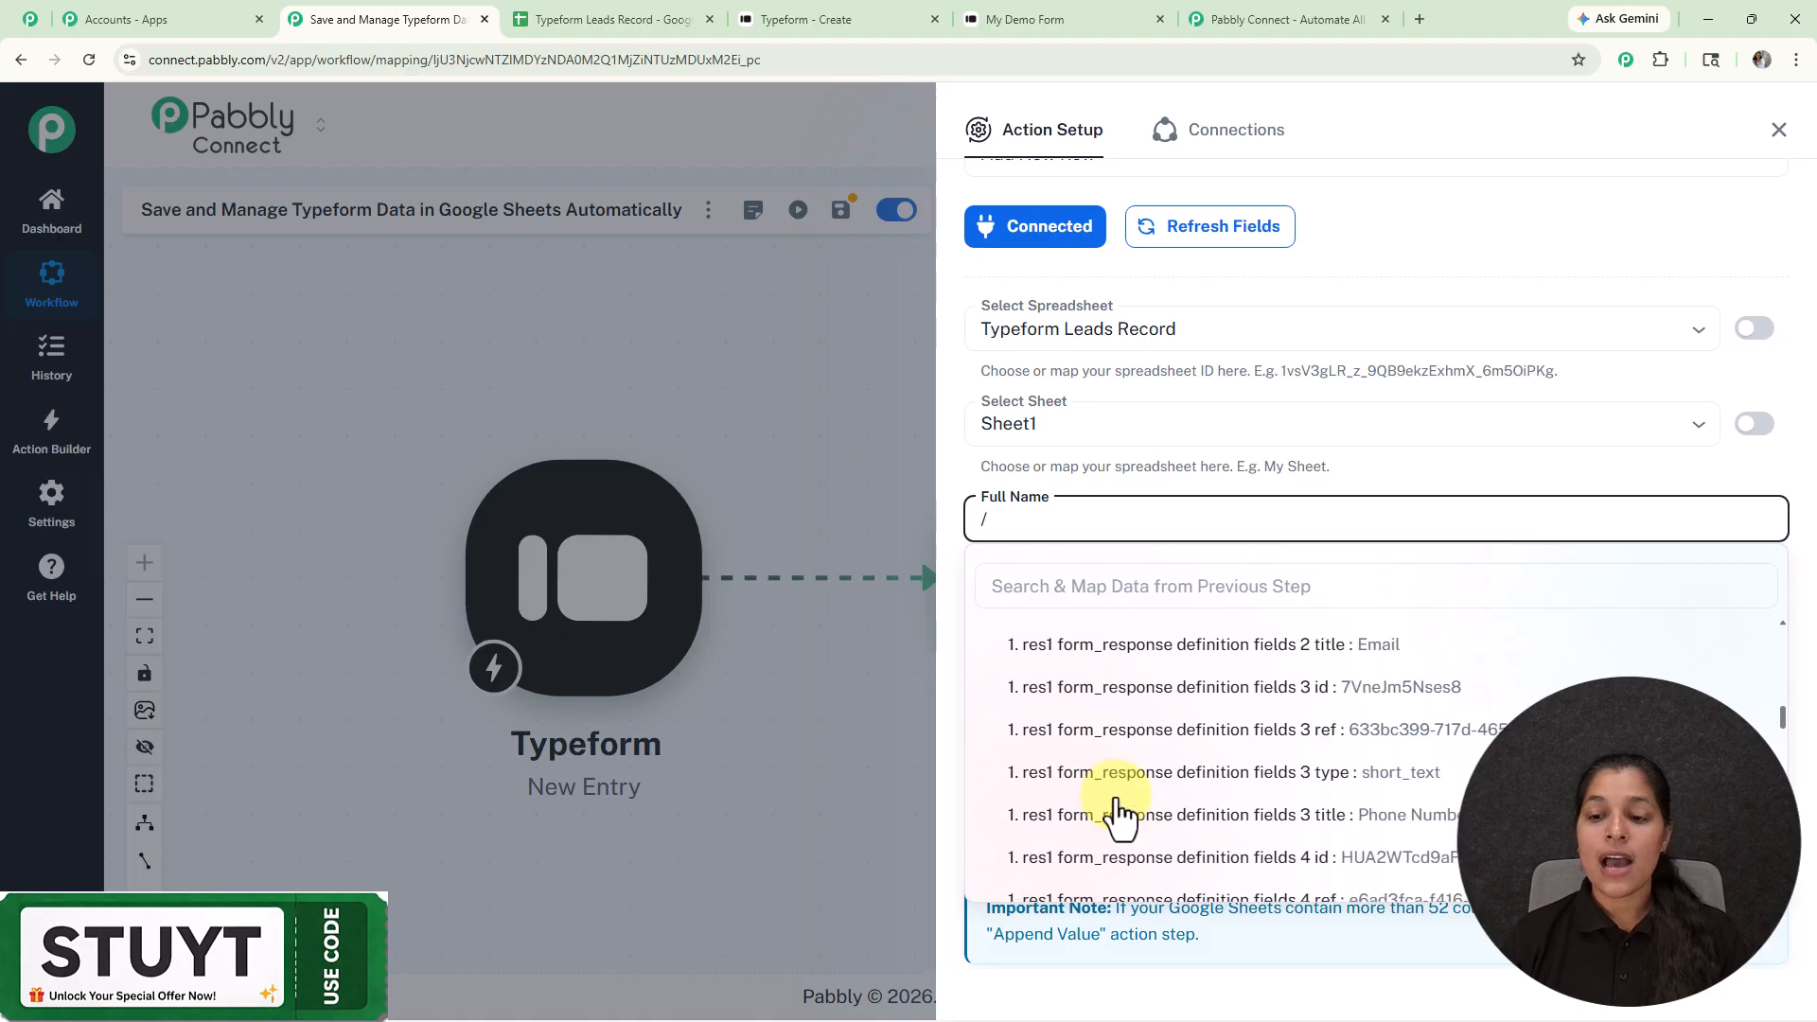
{"action": "scroll", "coordinate": [1121, 815], "scroll_direction": "down", "scroll_amount": 4}
{"action": "scroll", "coordinate": [1123, 816], "scroll_direction": "up", "scroll_amount": 3}
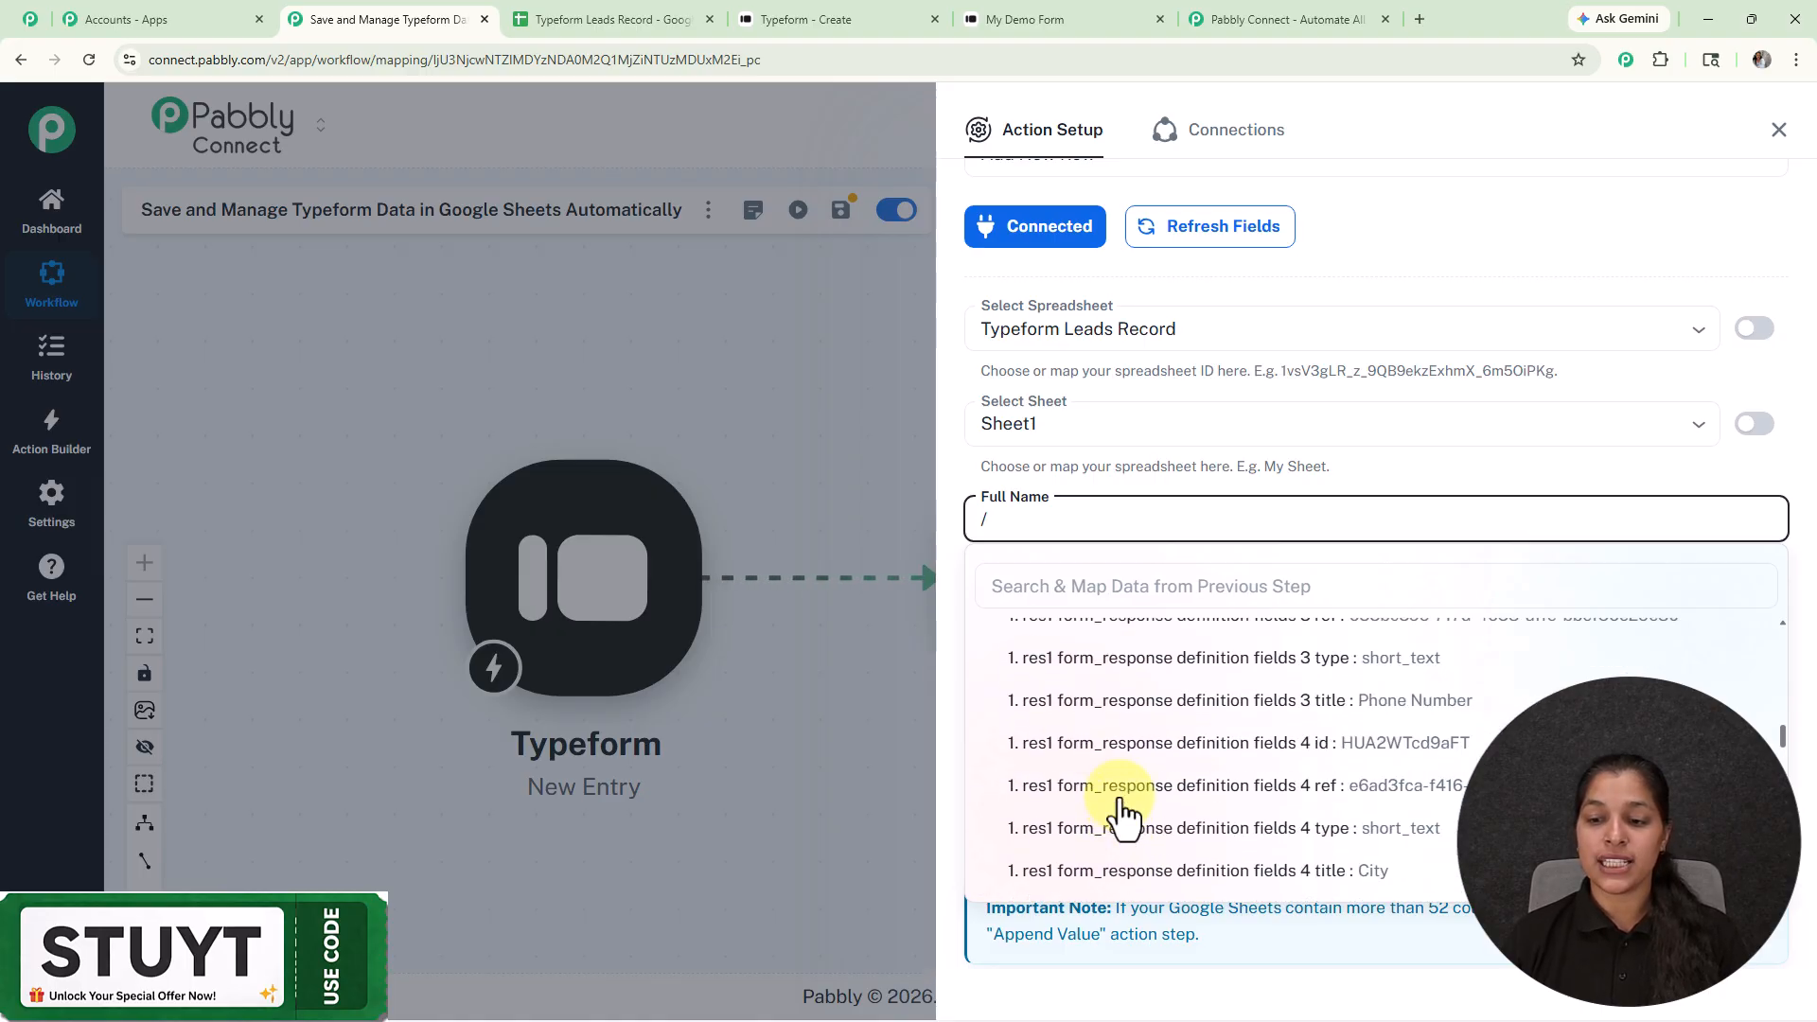
{"action": "scroll", "coordinate": [1122, 815], "scroll_direction": "down", "scroll_amount": 4}
{"action": "left_click", "coordinate": [1183, 785]}
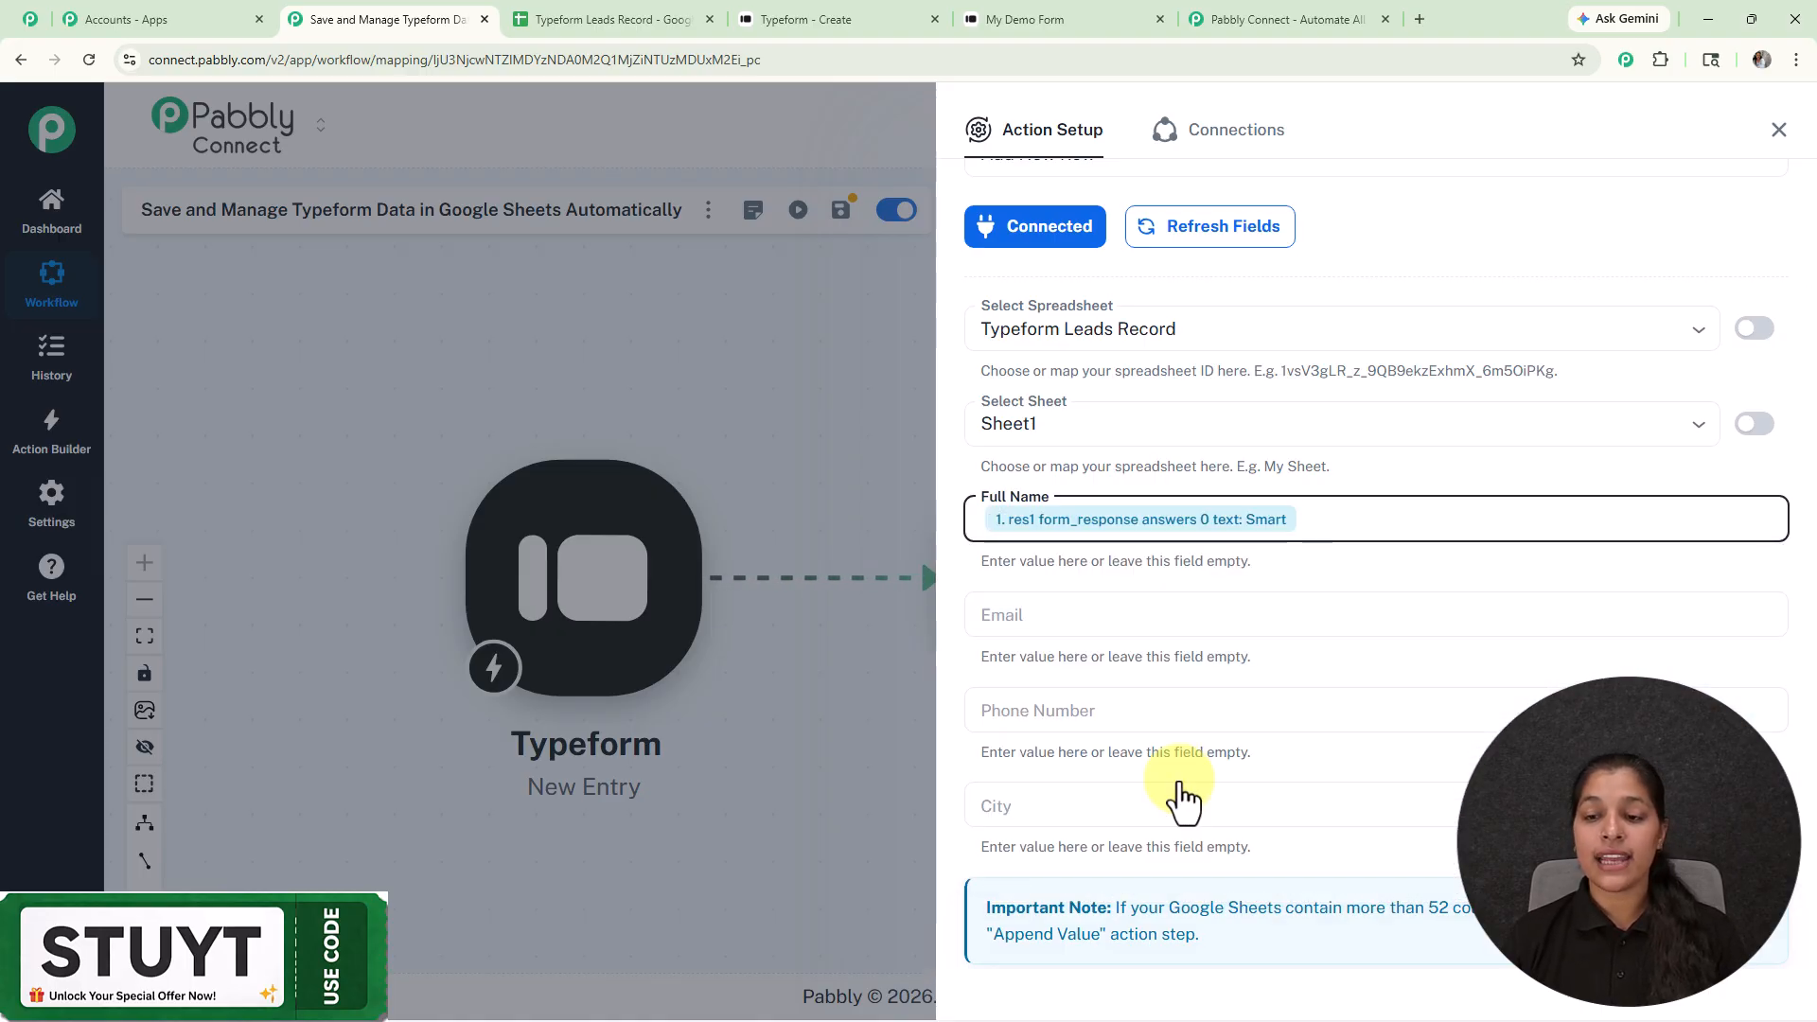
{"action": "type", "text": "/"}
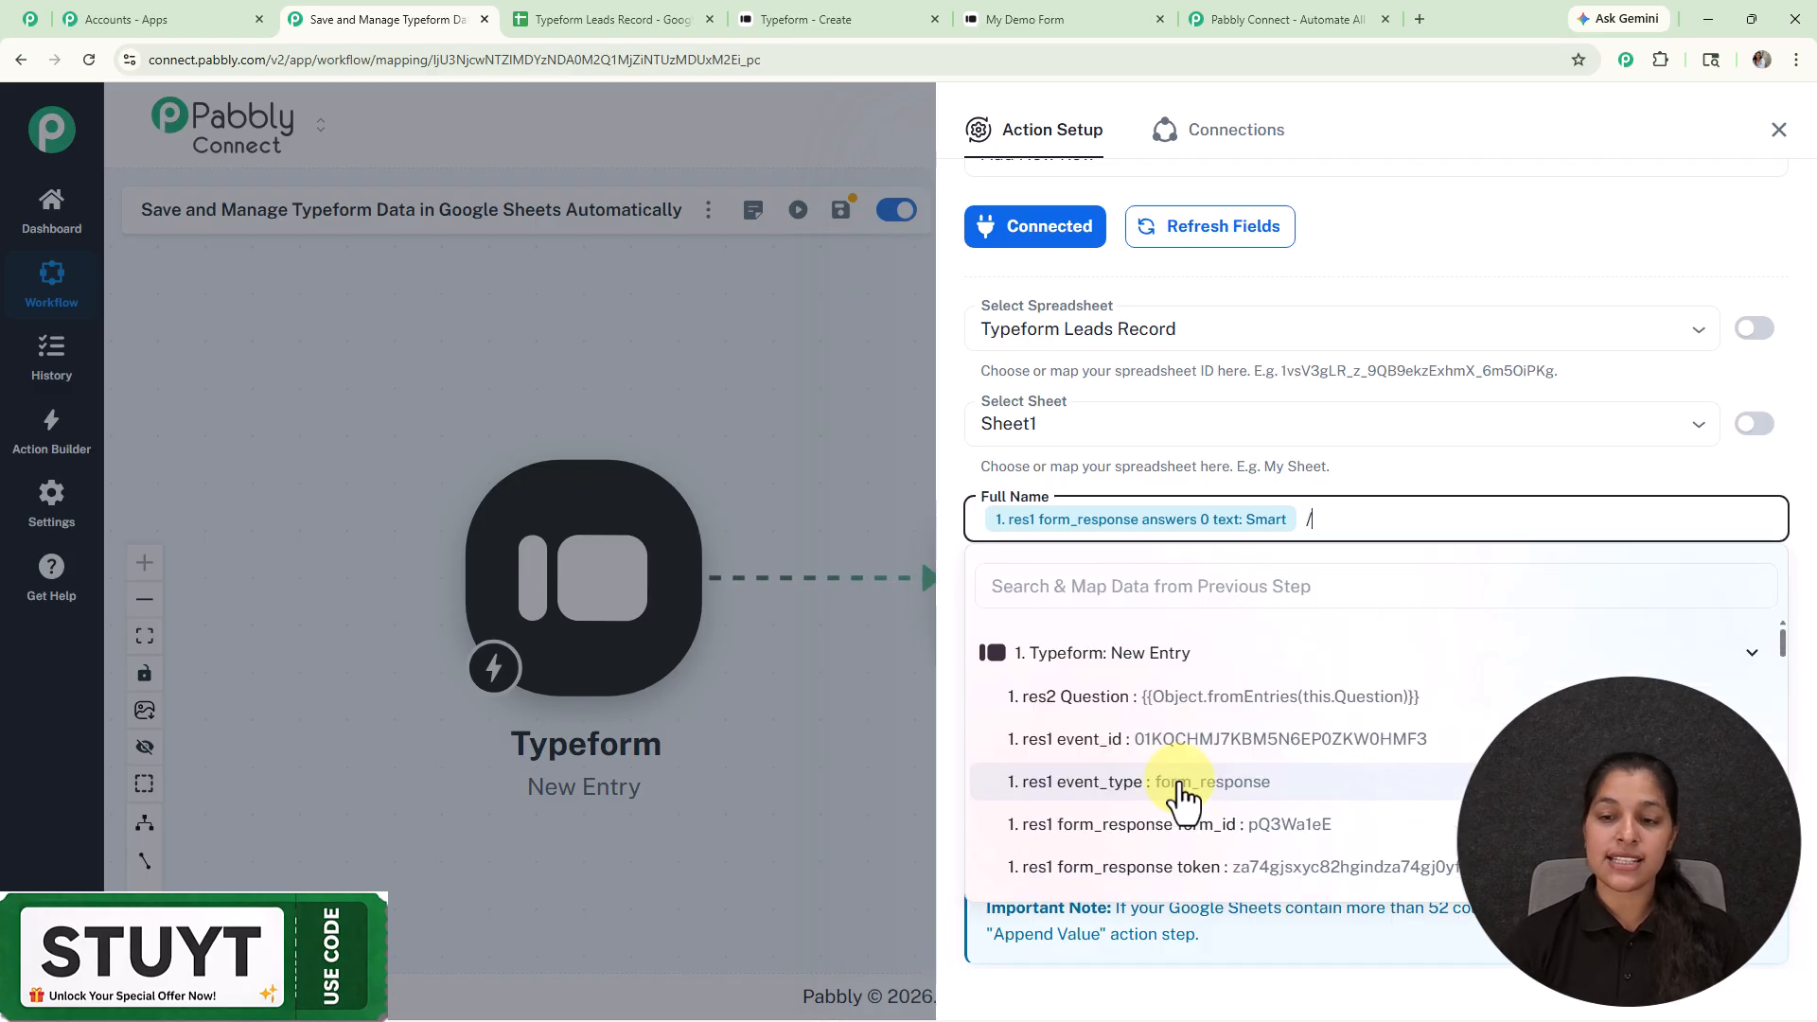
{"action": "left_click", "coordinate": [1135, 661]}
{"action": "scroll", "coordinate": [1166, 833], "scroll_direction": "down", "scroll_amount": 10}
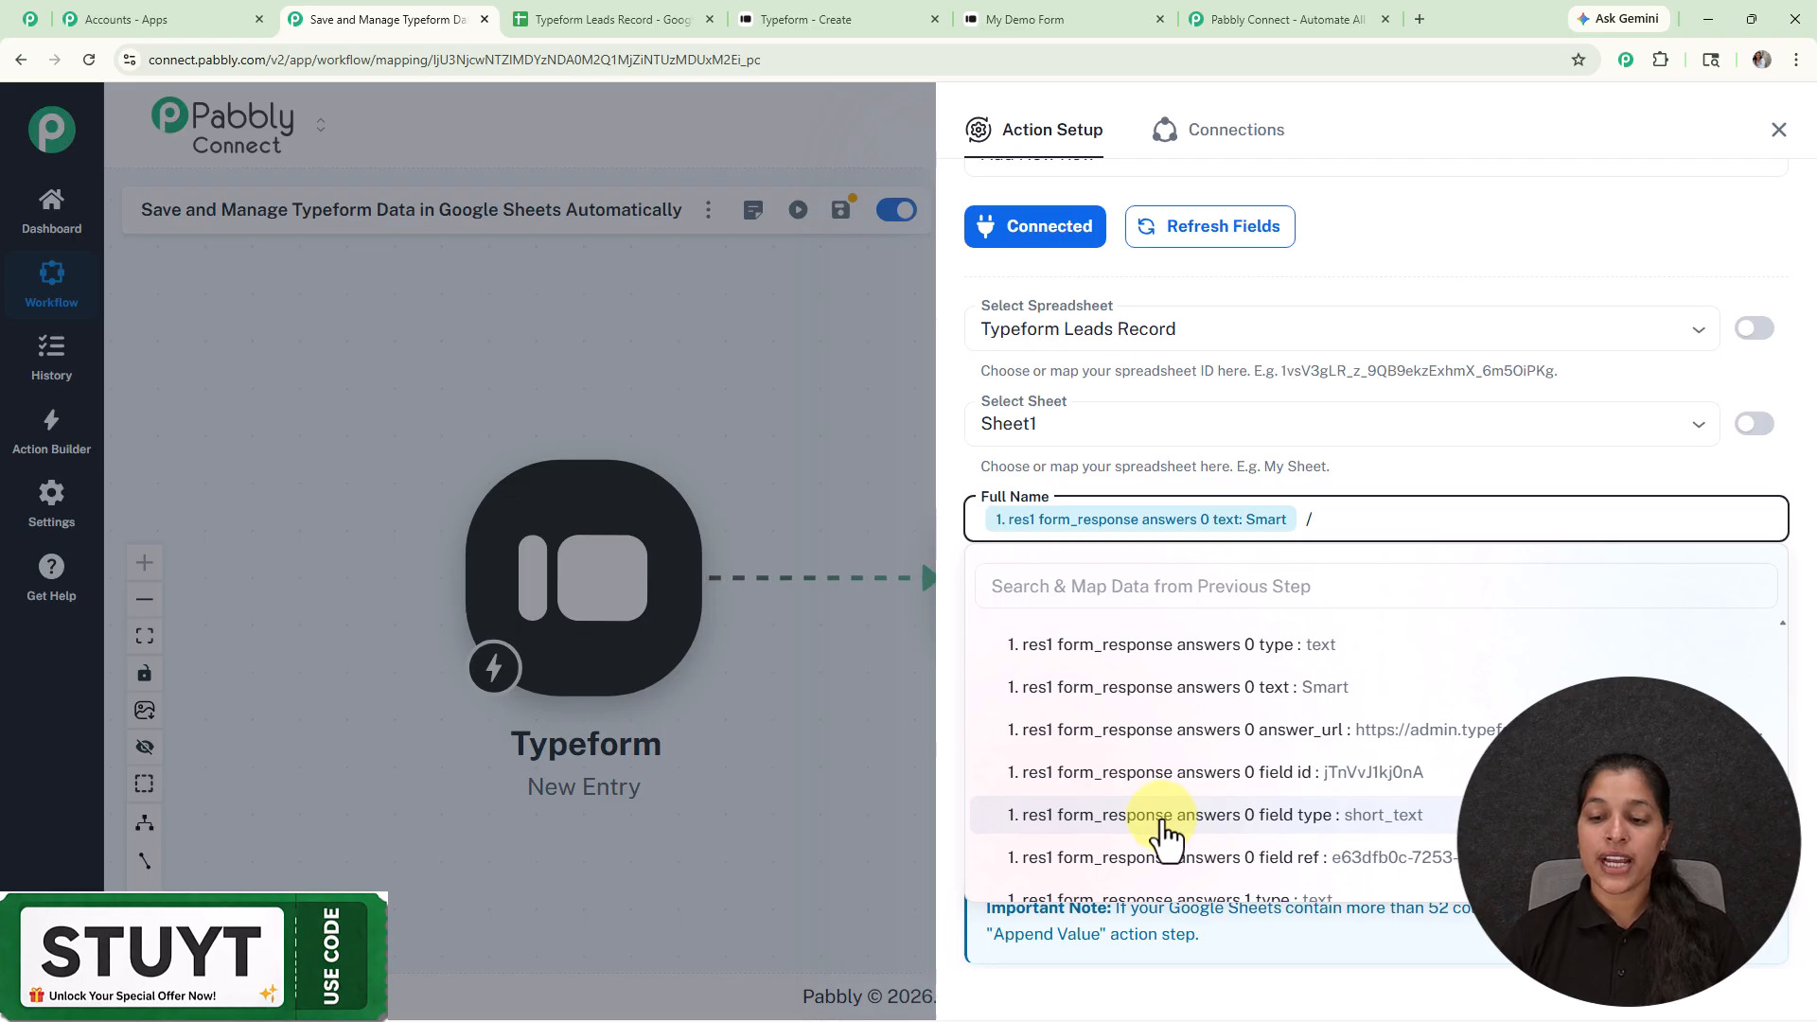
{"action": "scroll", "coordinate": [1164, 833], "scroll_direction": "down", "scroll_amount": 1}
{"action": "left_click", "coordinate": [1162, 848]}
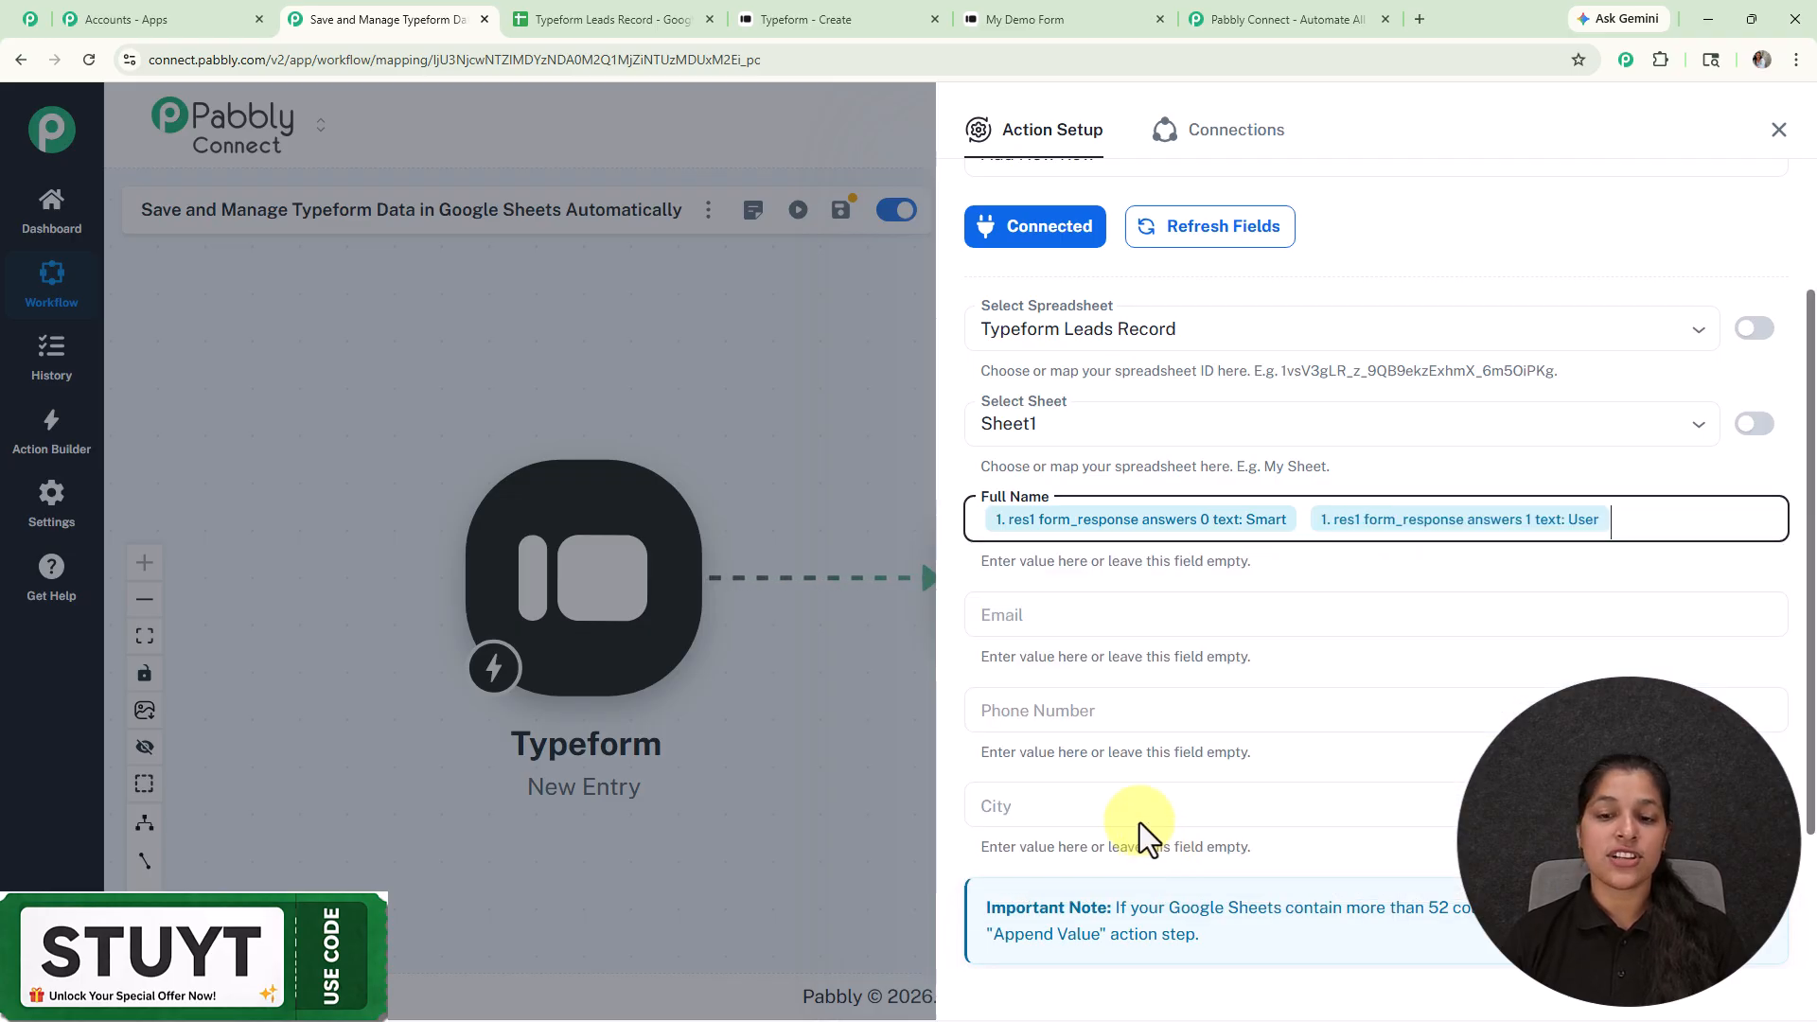
Step: Start mapping the Email column by opening the Typeform data picker with '/'
{"action": "left_click", "coordinate": [1122, 610]}
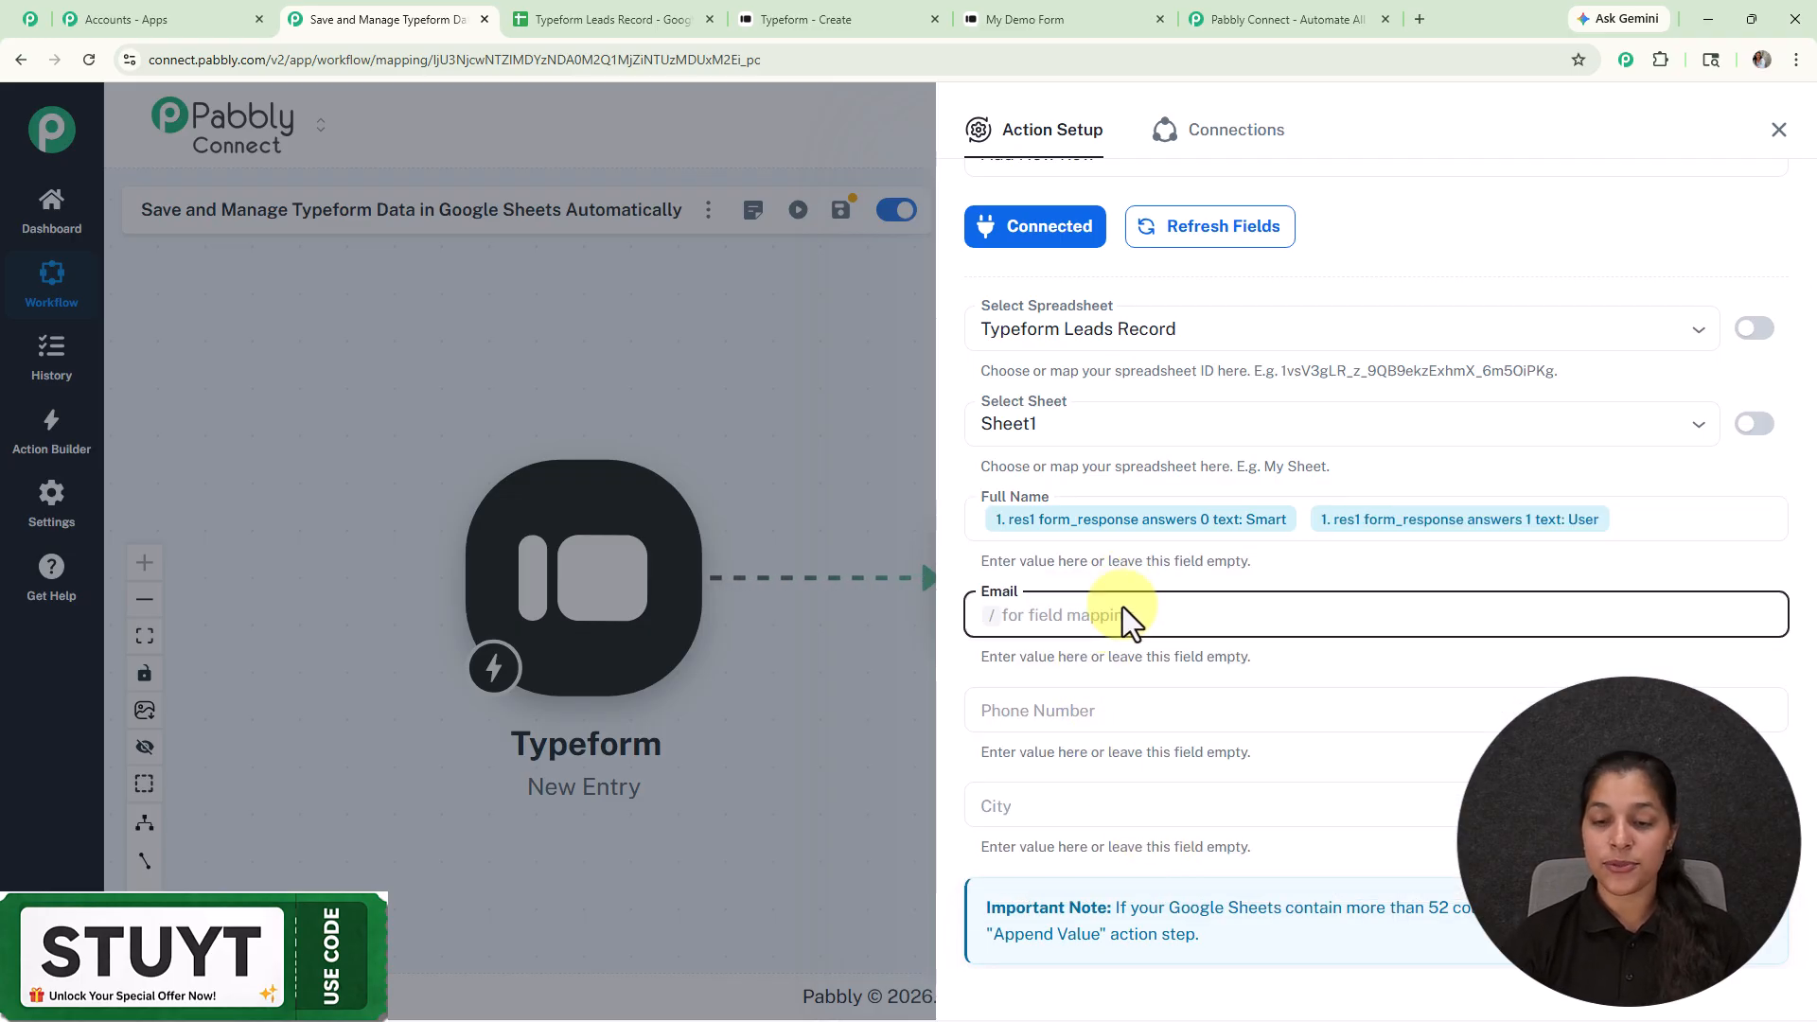
{"action": "type", "text": "/"}
{"action": "scroll", "coordinate": [1154, 861], "scroll_direction": "down", "scroll_amount": 5}
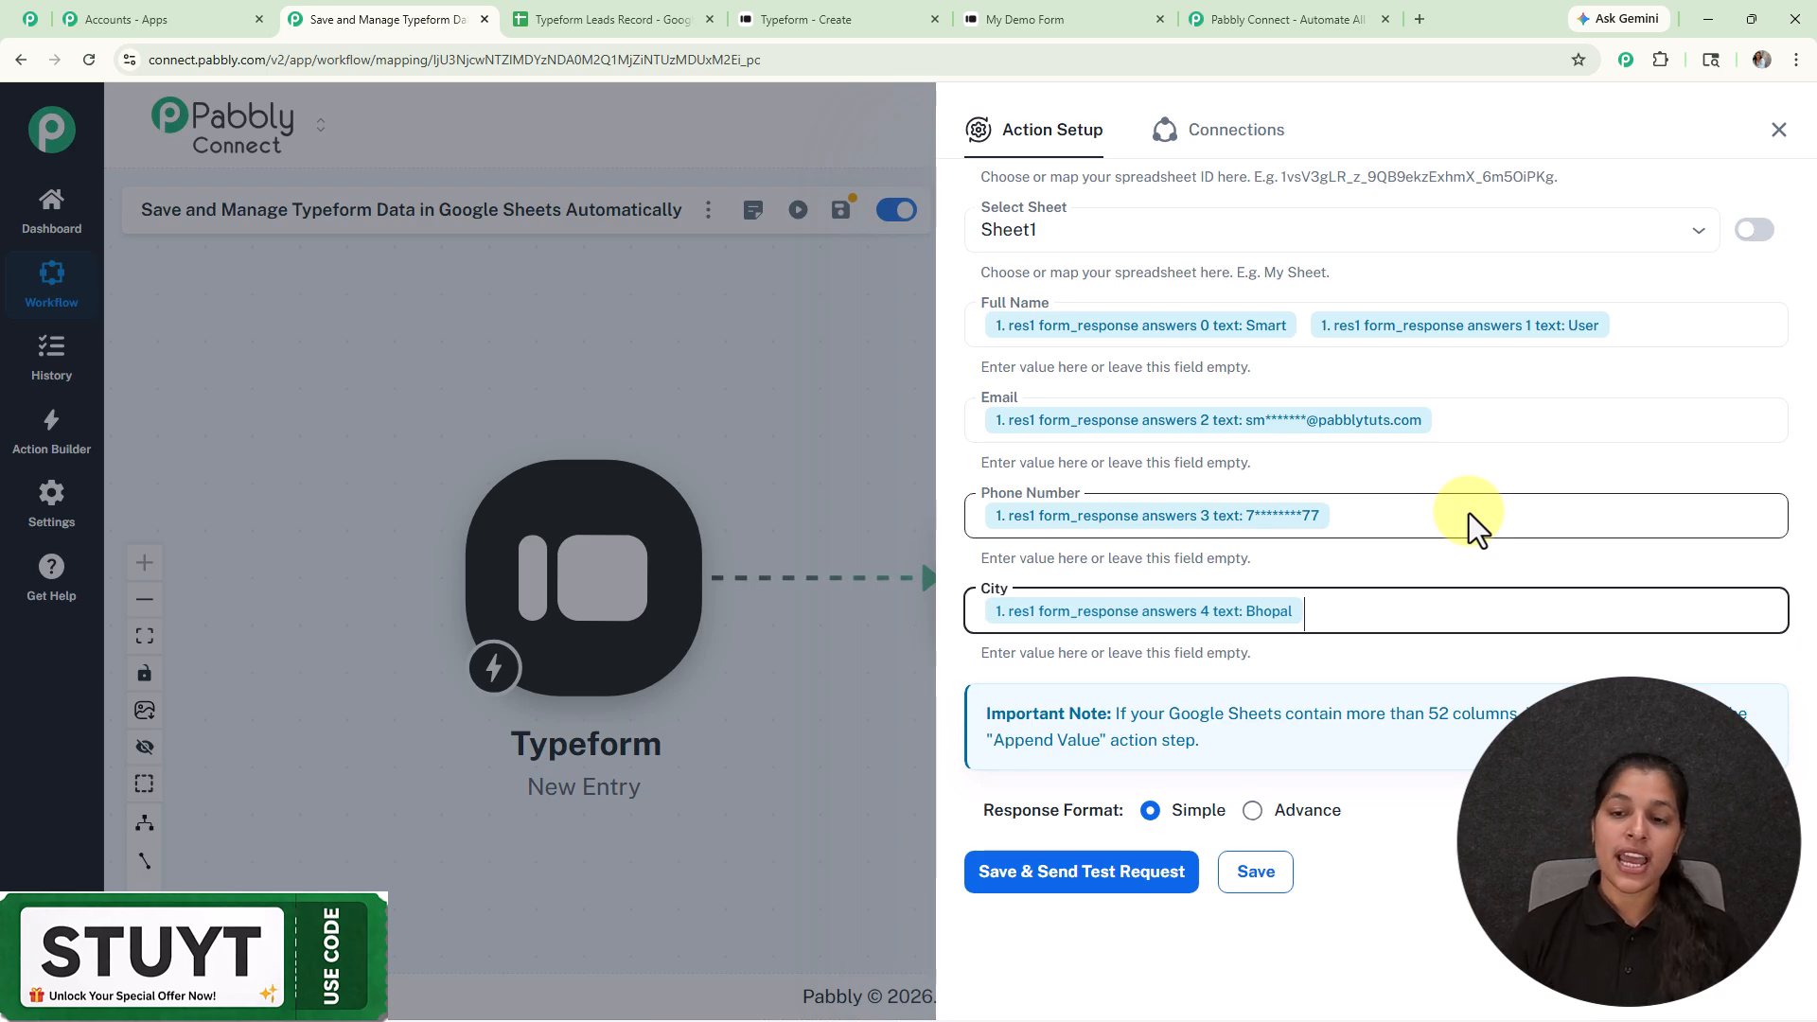
Step: Save the action, send a test request, and review the one-row Sheet1 response
{"action": "left_click", "coordinate": [1055, 894]}
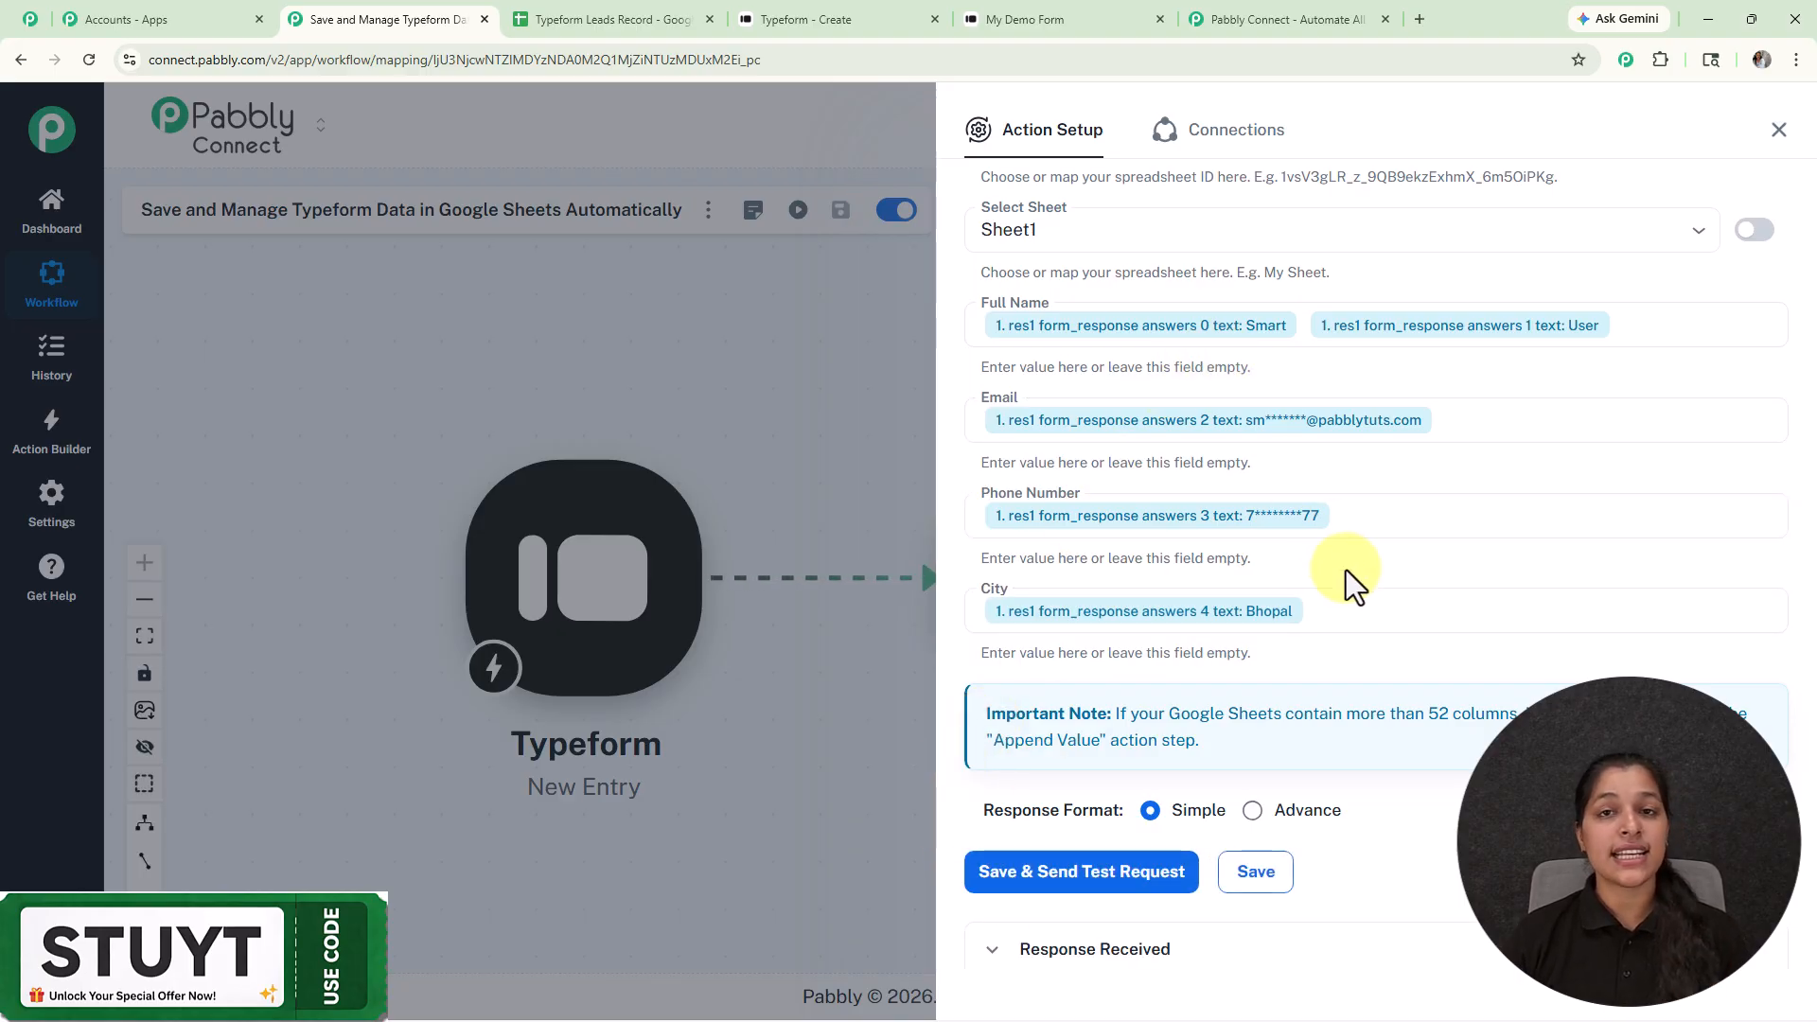
{"action": "scroll", "coordinate": [1346, 570], "scroll_direction": "down", "scroll_amount": 6}
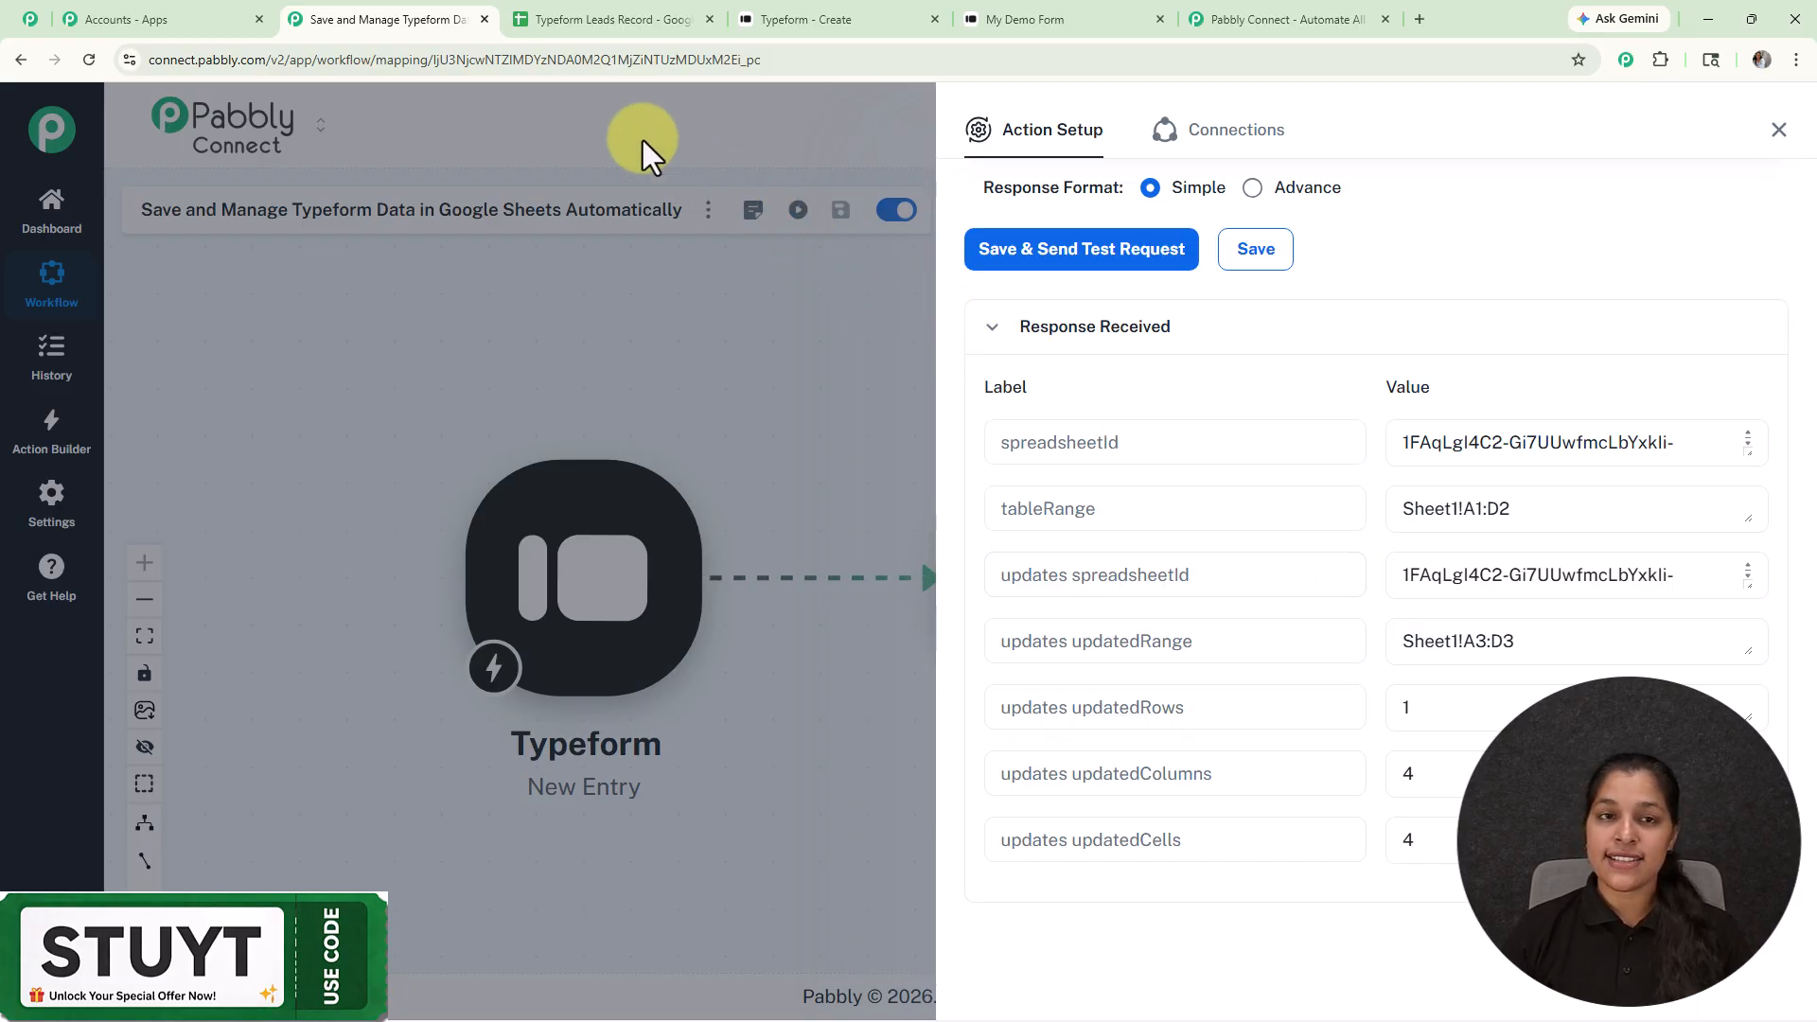
{"action": "left_click", "coordinate": [568, 19]}
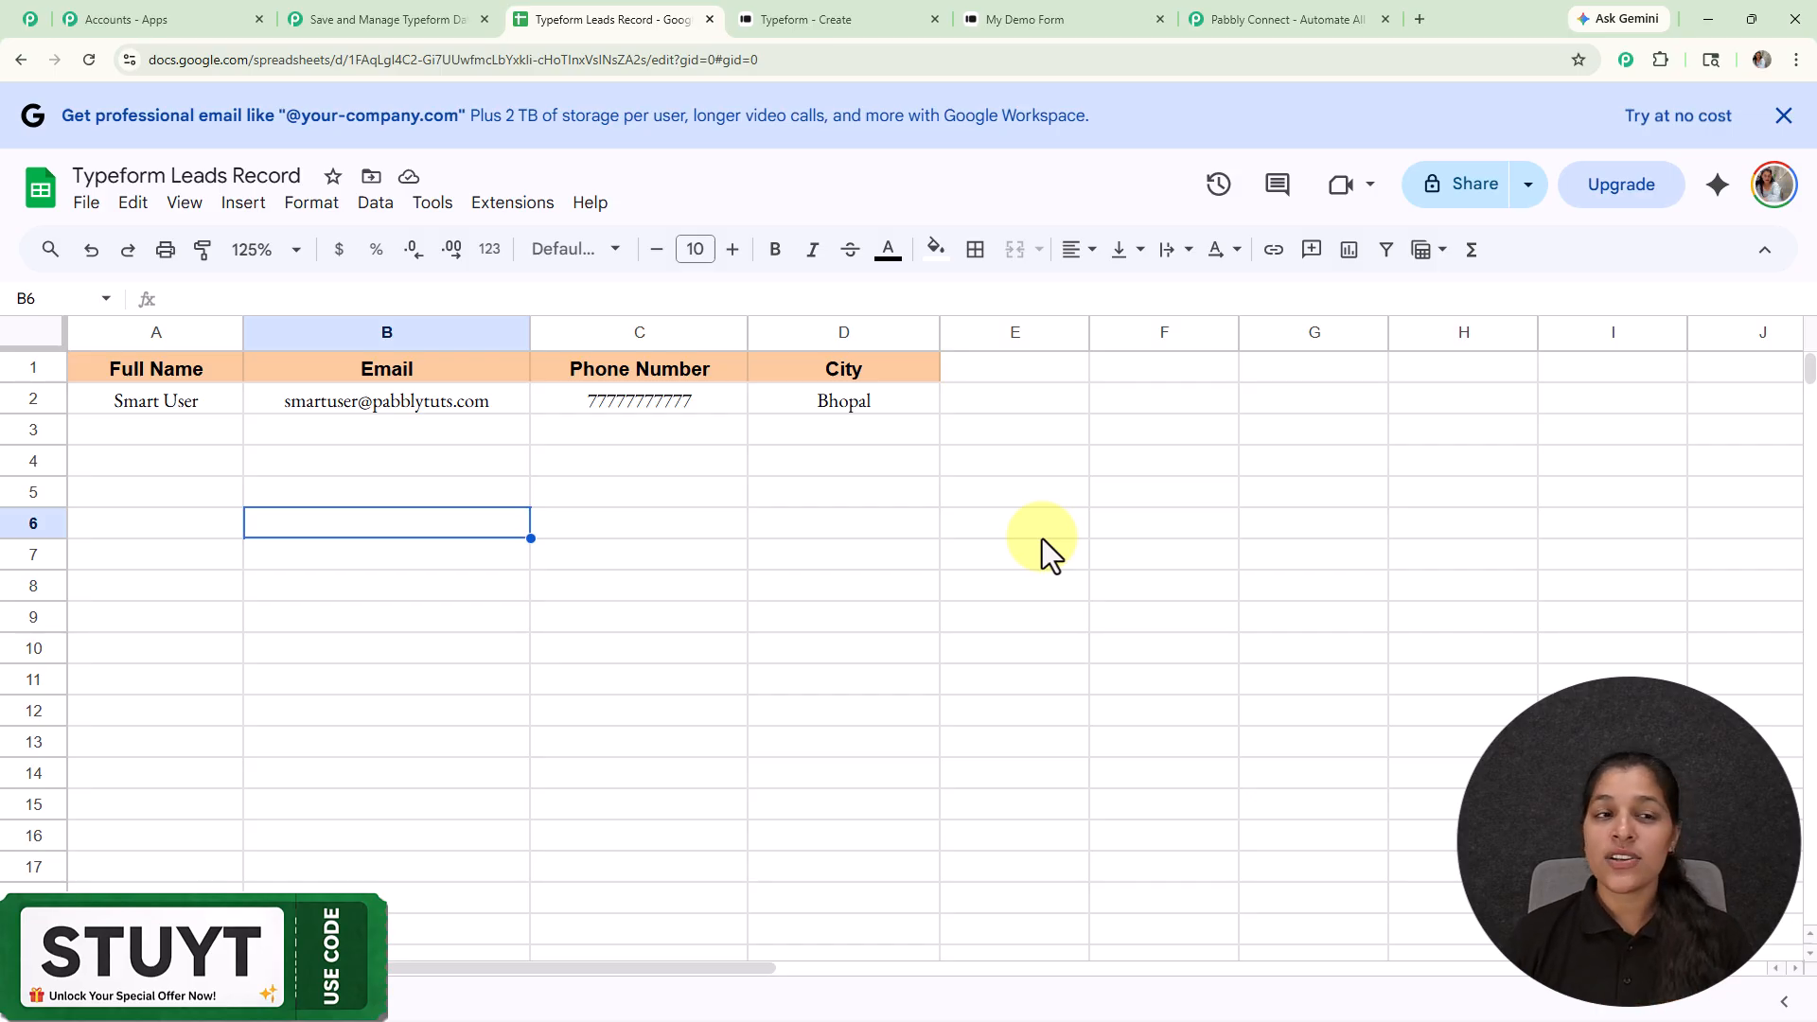
{"action": "left_click", "coordinate": [369, 18]}
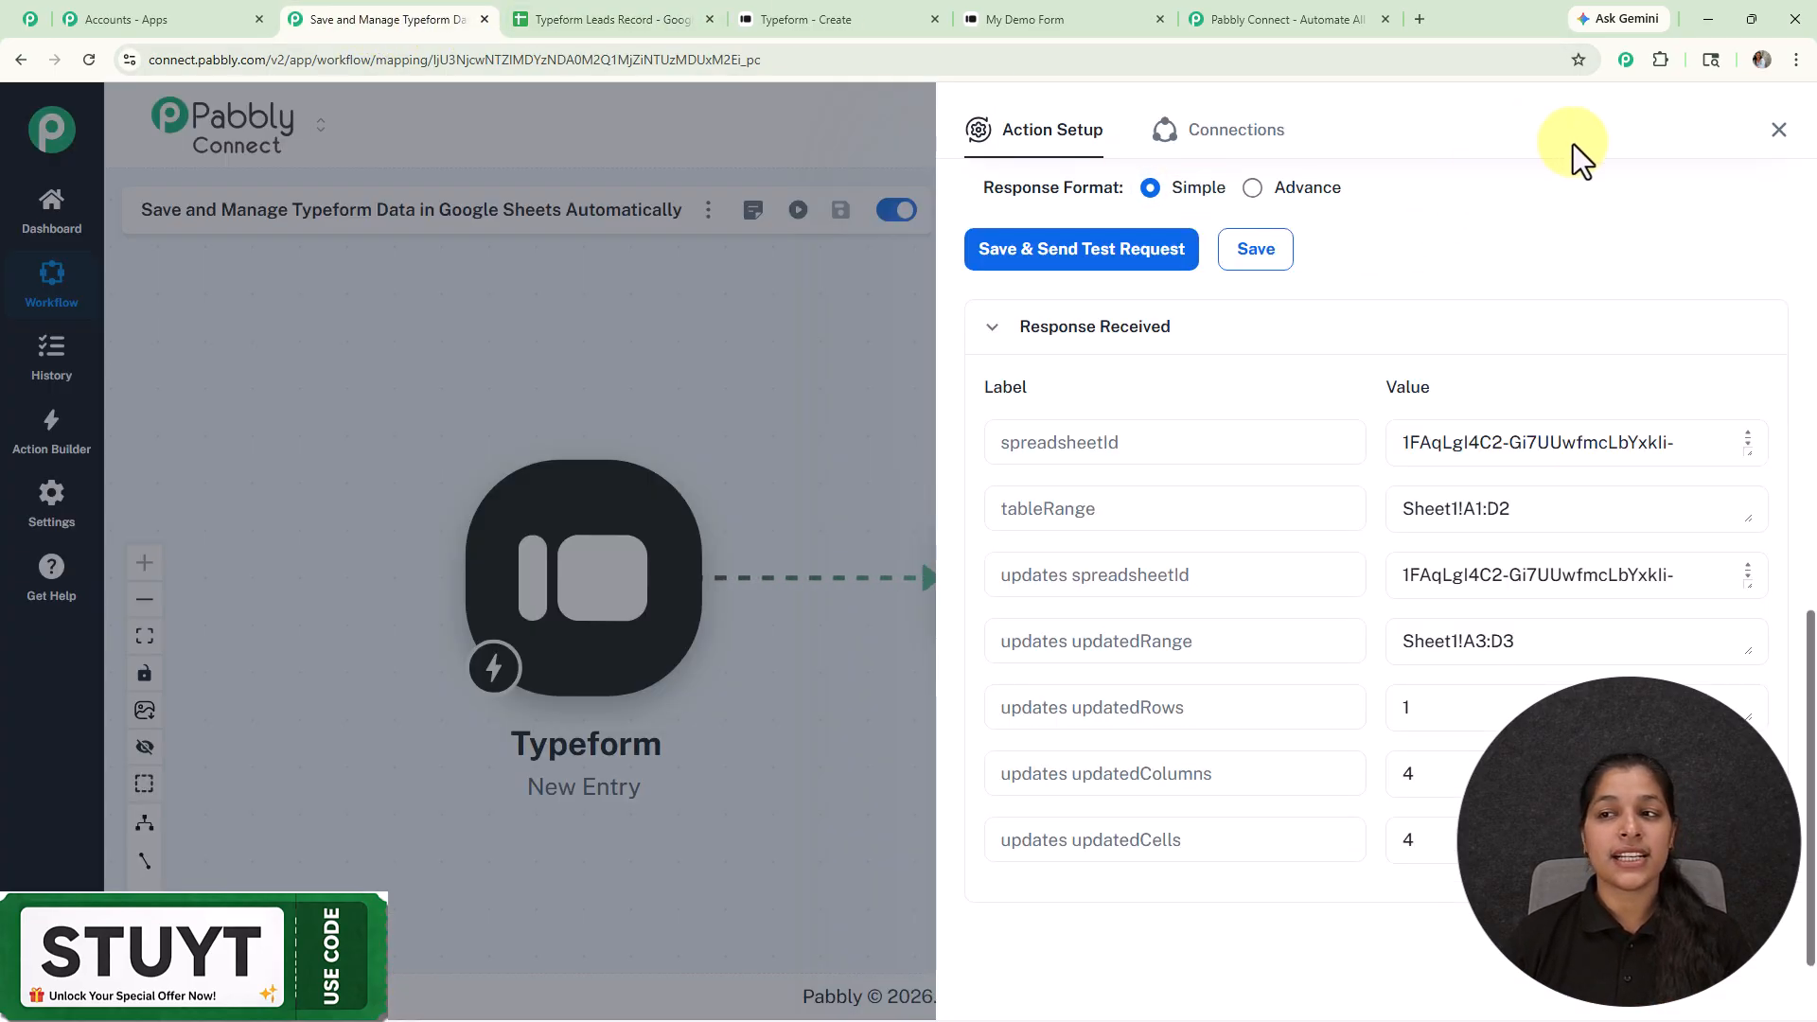
Step: Close the Action Setup panel and centre the Typeform-to-Google Sheets workflow on the canvas
{"action": "left_click", "coordinate": [1779, 129]}
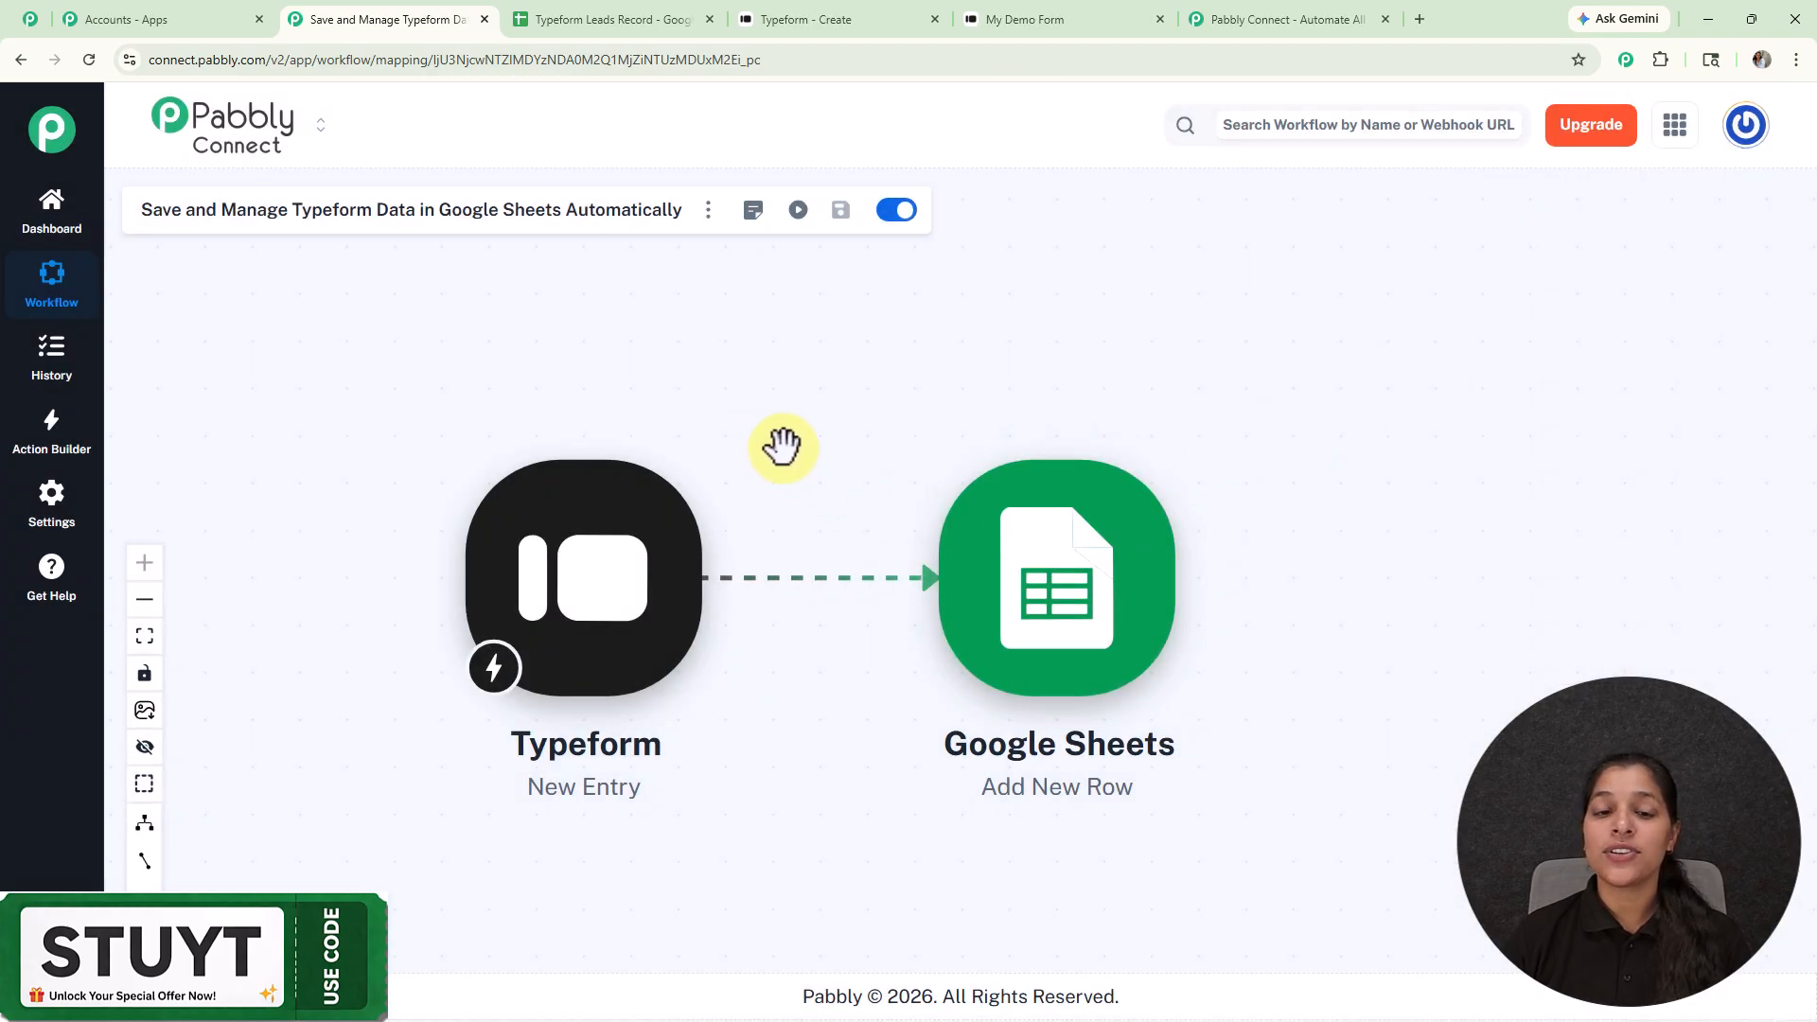
{"action": "left_click_drag", "start_coordinate": [779, 446], "coordinate": [885, 457]}
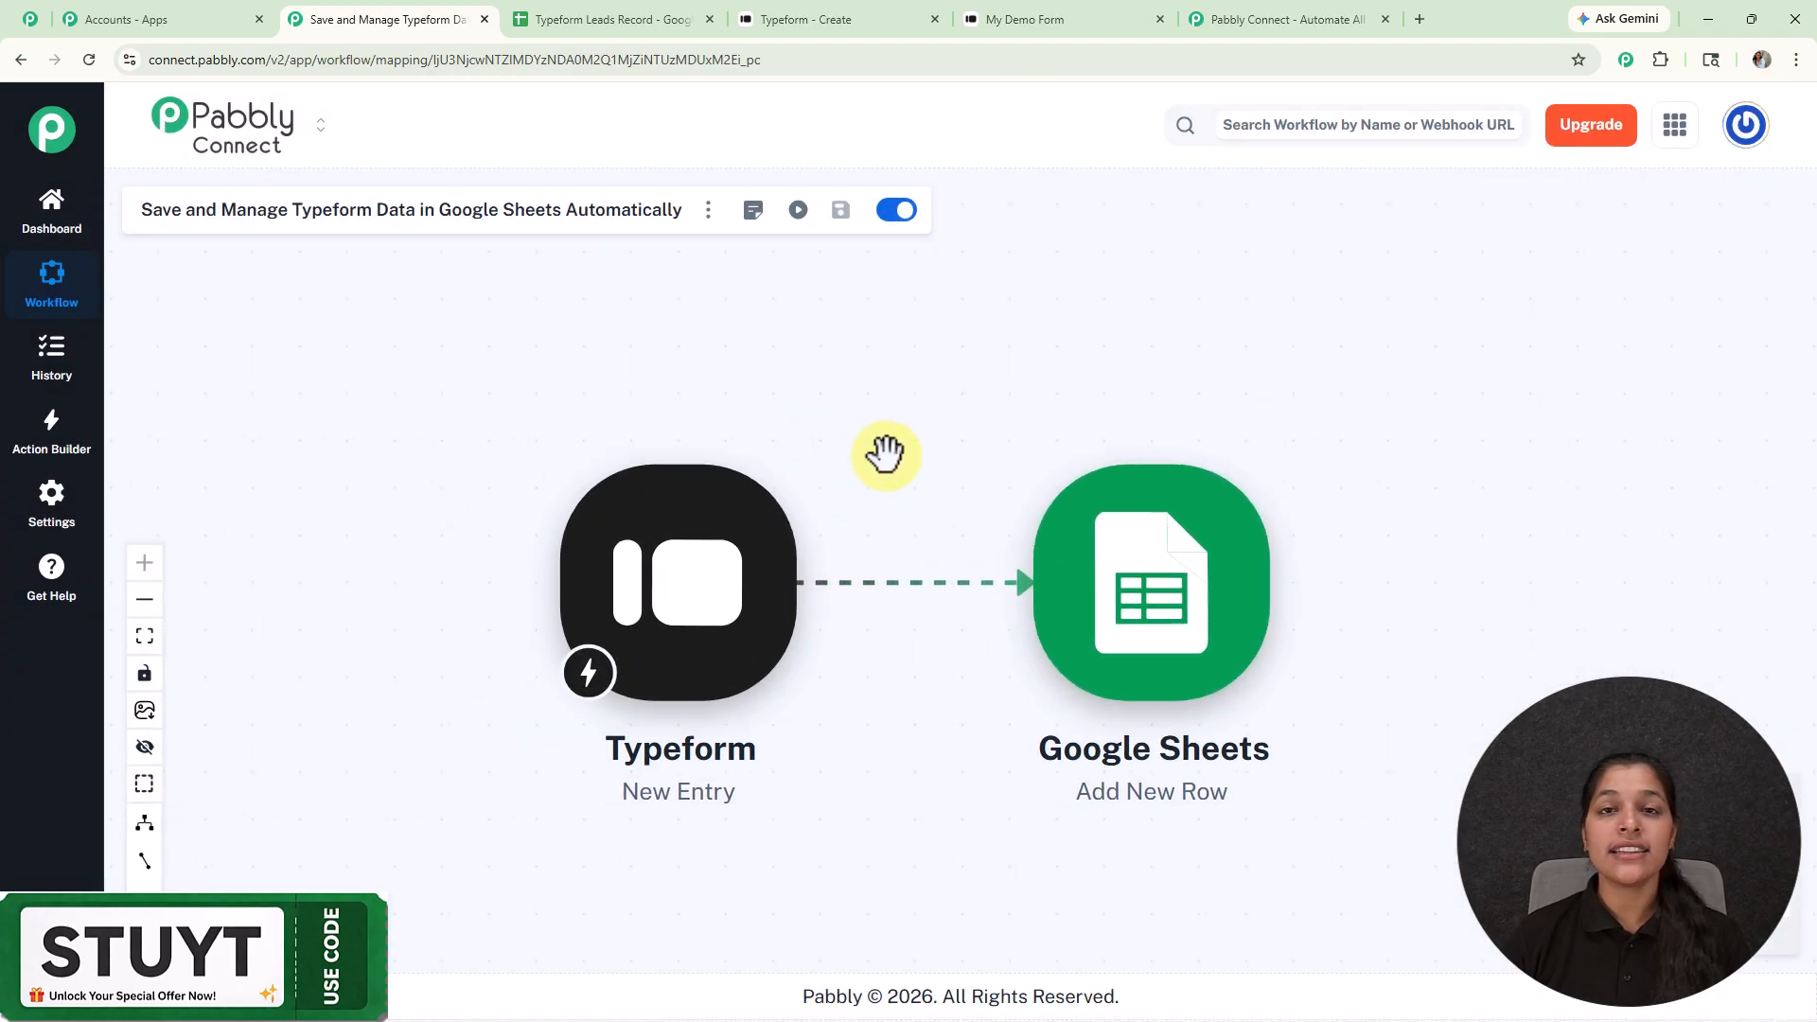